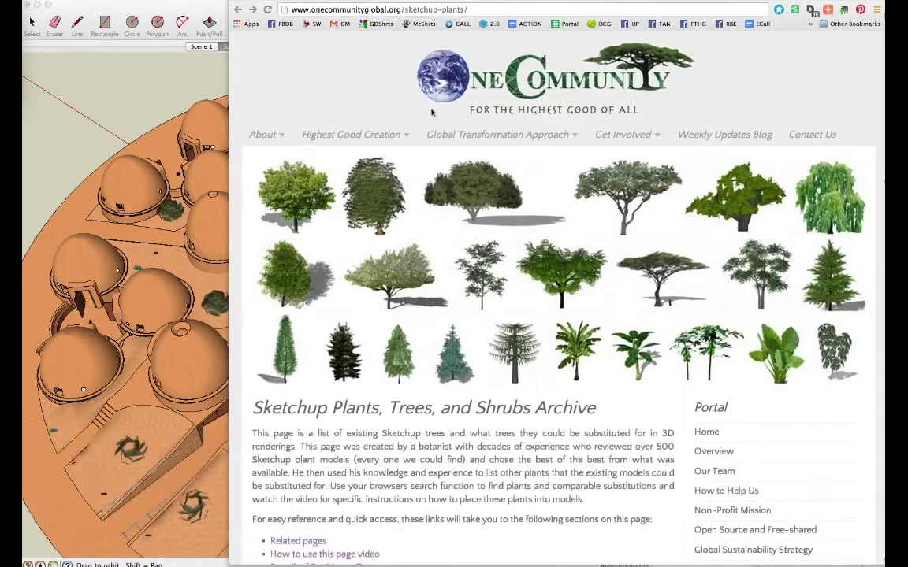
Select parts of the onecommunityglobal.org/sketchup-plants/ address, then return to the page.
click(296, 10)
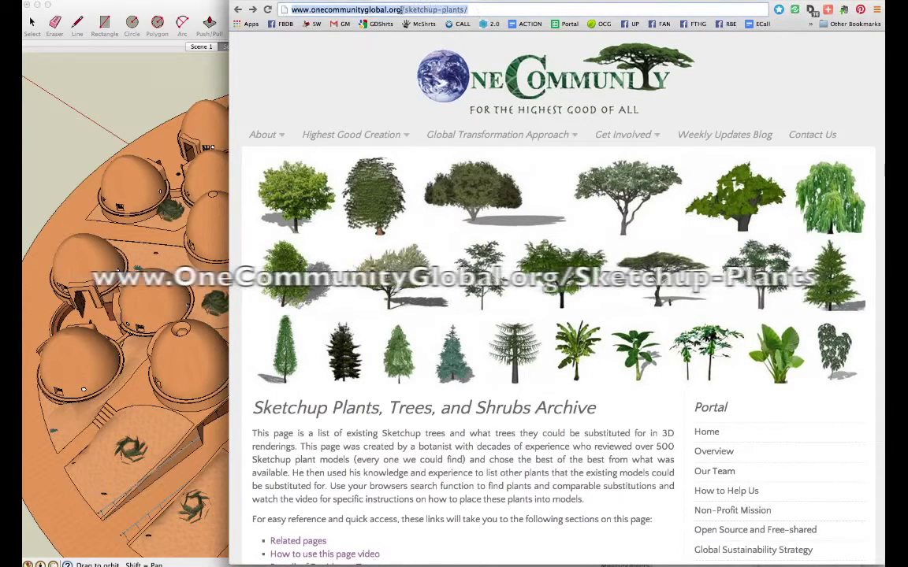
click(402, 9)
drag(401, 10, 291, 9)
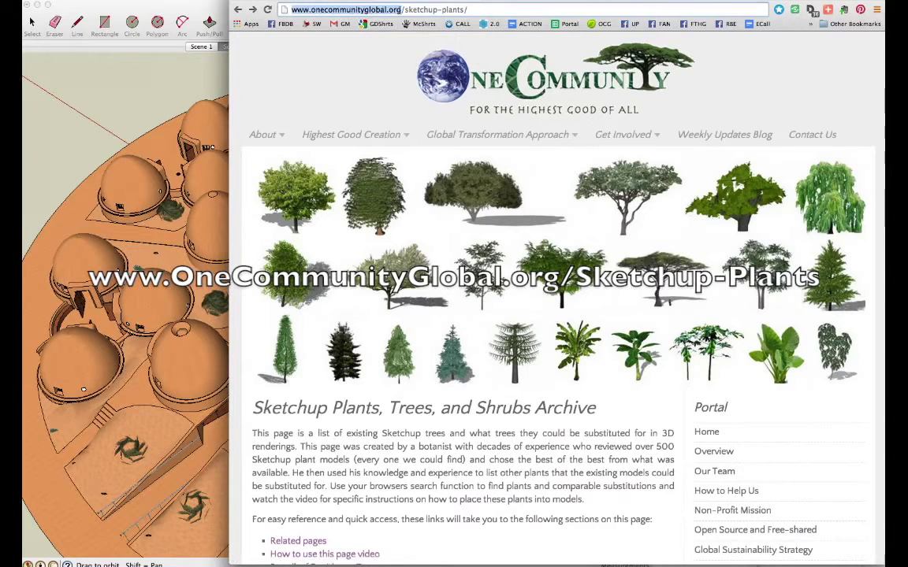
drag(404, 9, 478, 9)
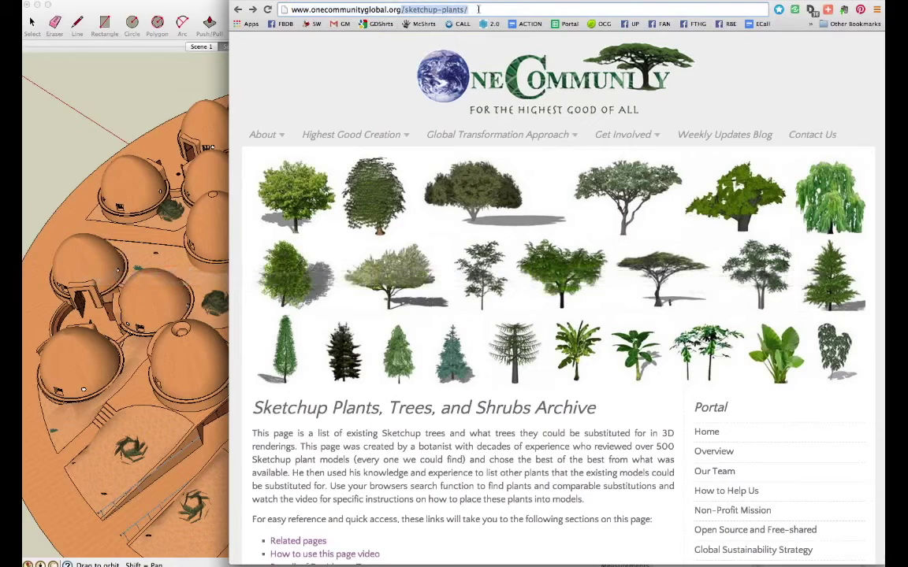
triple_click(477, 10)
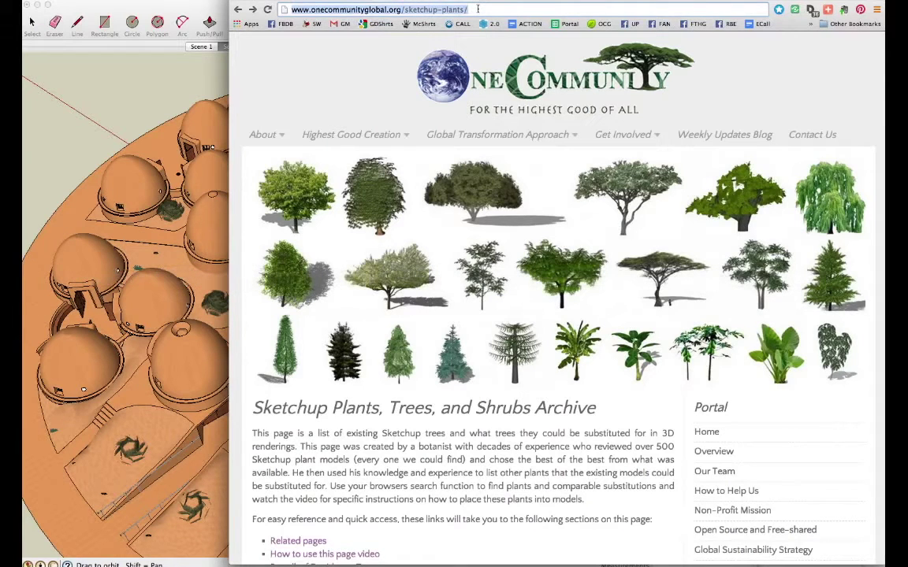
click(434, 456)
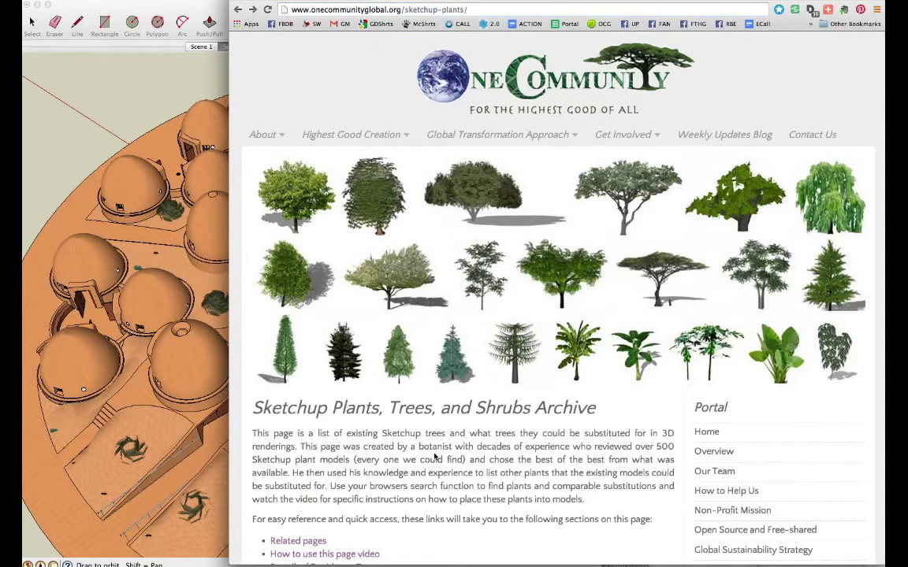
Scroll the plants page down to the Broadleaf Deciduous Trees section.
scroll(434, 456, down, 5)
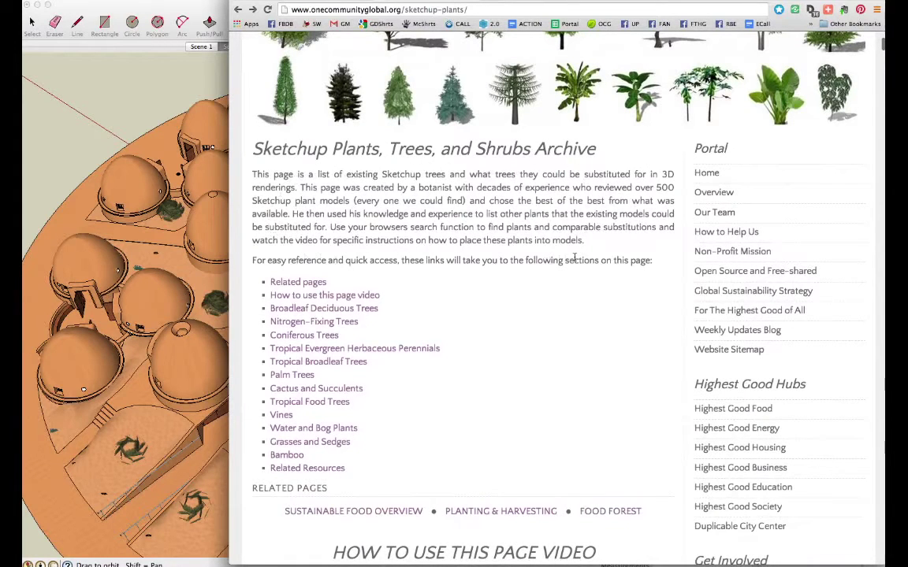
scroll(522, 375, down, 4)
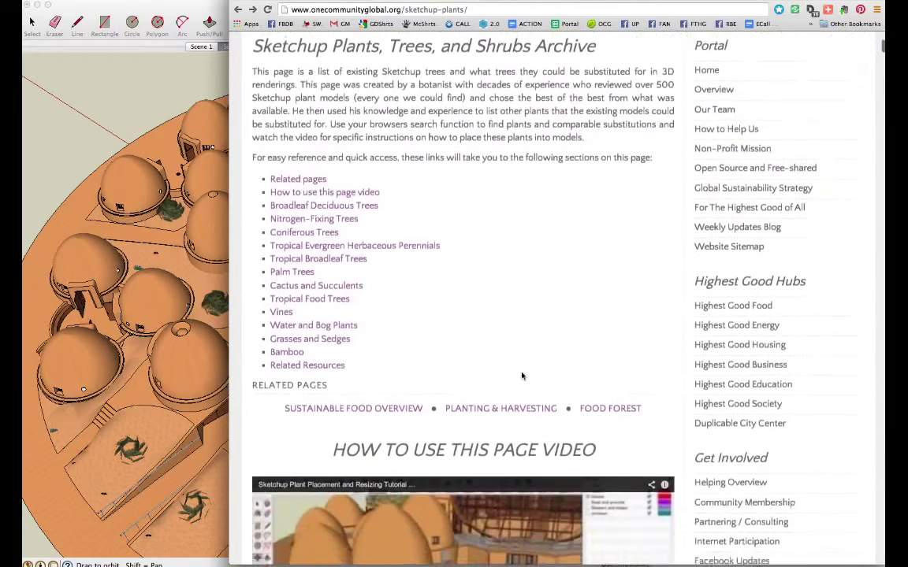
scroll(543, 457, down, 5)
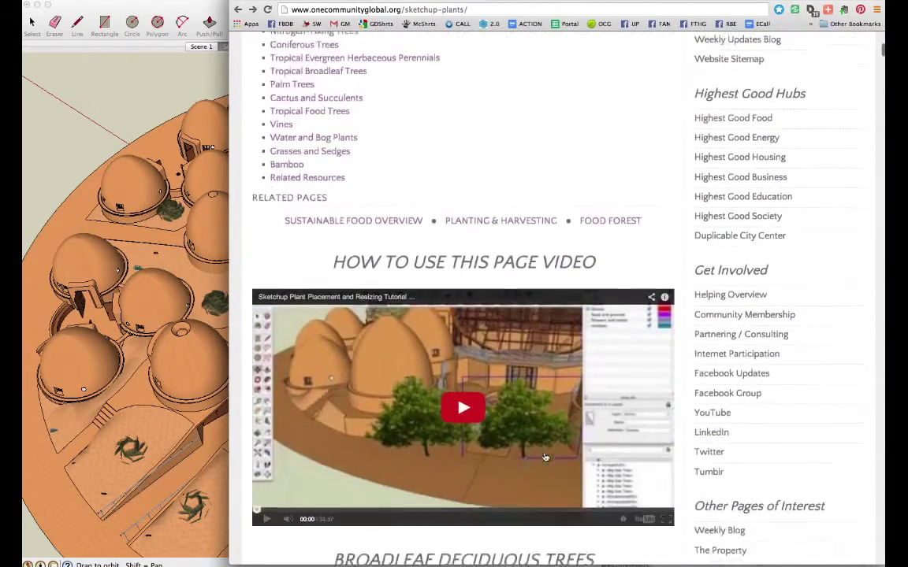
scroll(543, 457, down, 3)
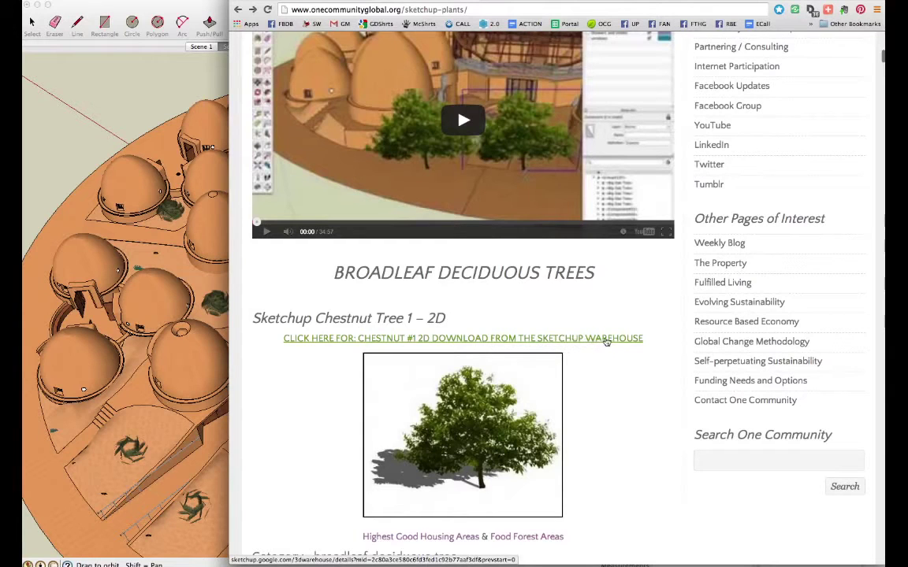
scroll(628, 460, down, 2)
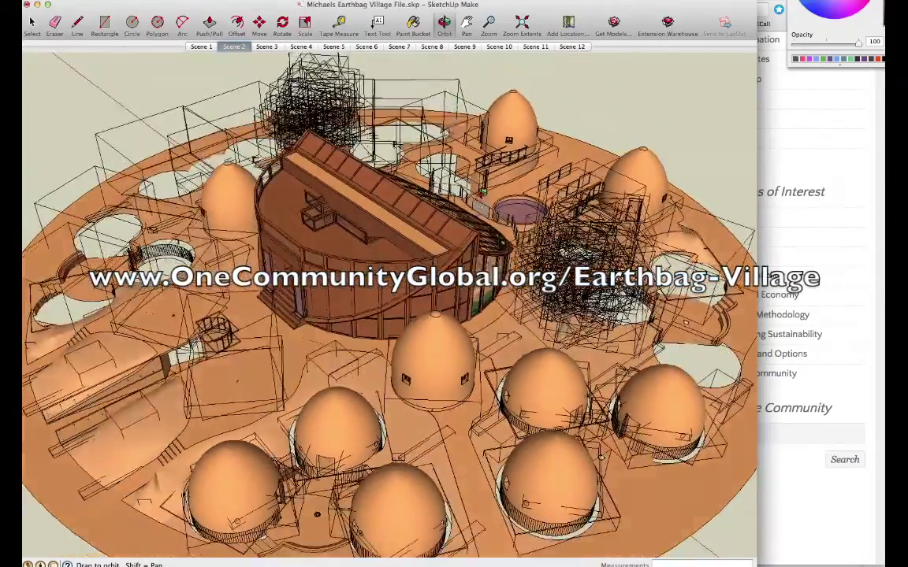
Orbit the earthbag village model twice to look down on it from higher up.
drag(482, 190, 573, 369)
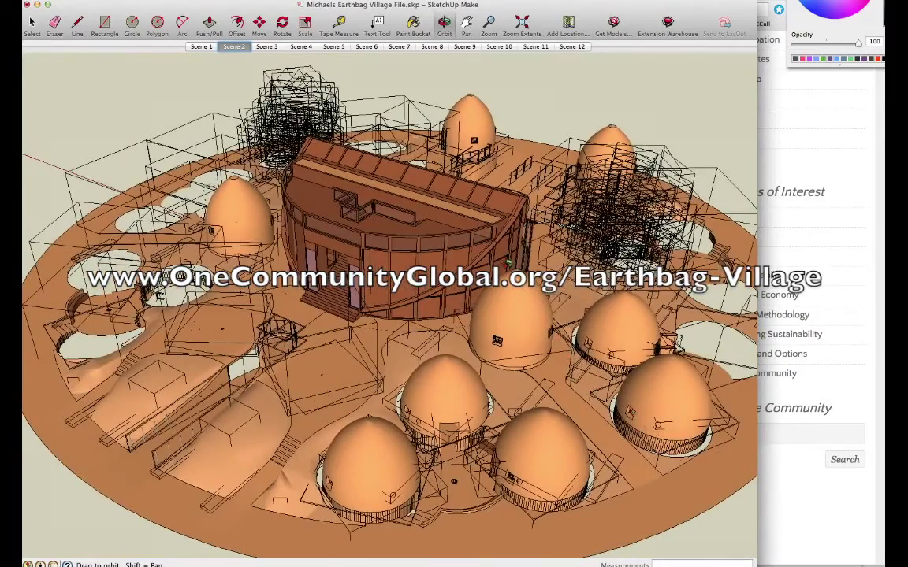
drag(501, 309, 498, 338)
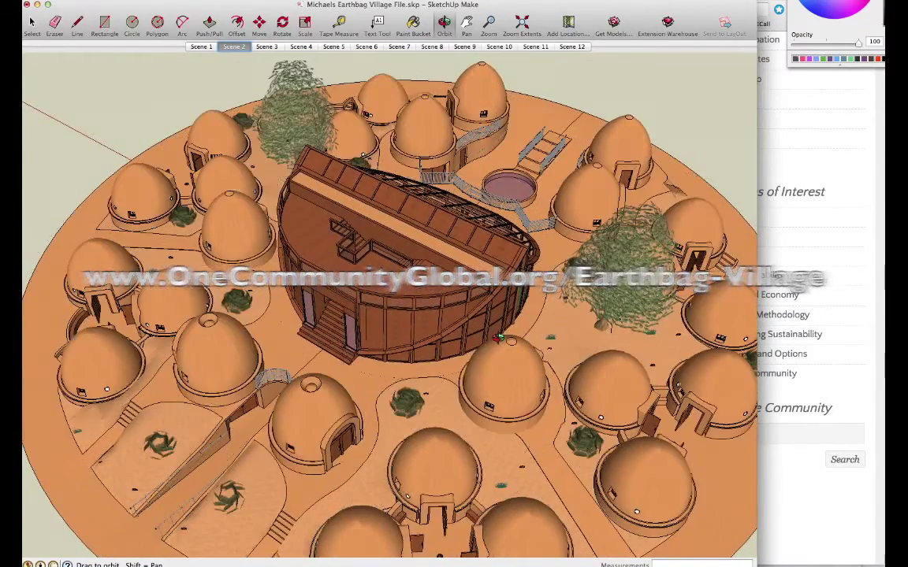
Bring the plants page forward and scroll to the Sketchup Chestnut Tree 2 – 2D entry.
click(794, 507)
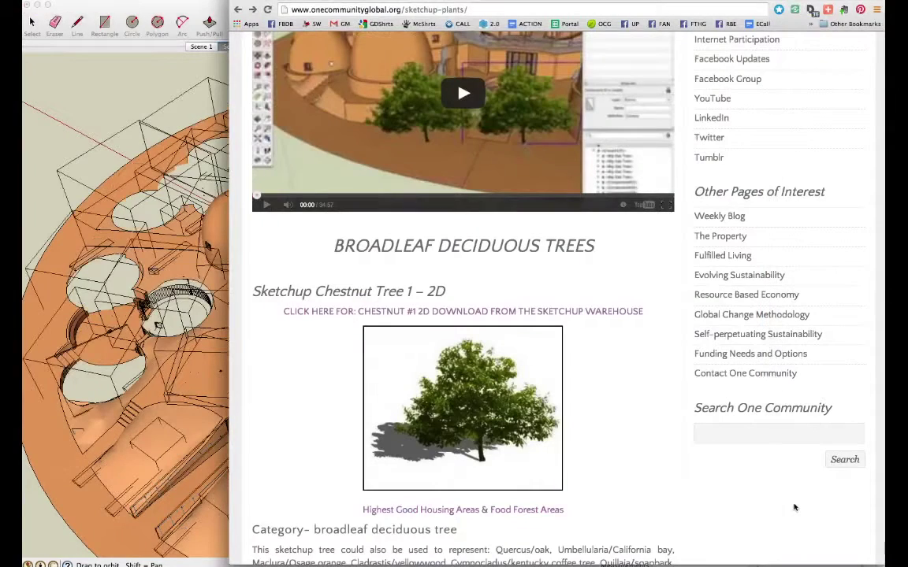
scroll(601, 387, down, 5)
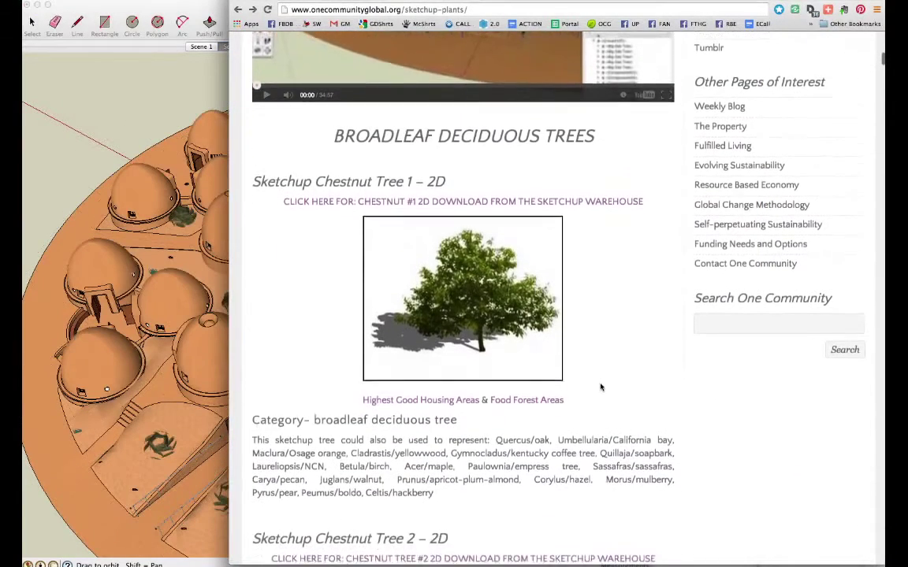
scroll(600, 387, down, 3)
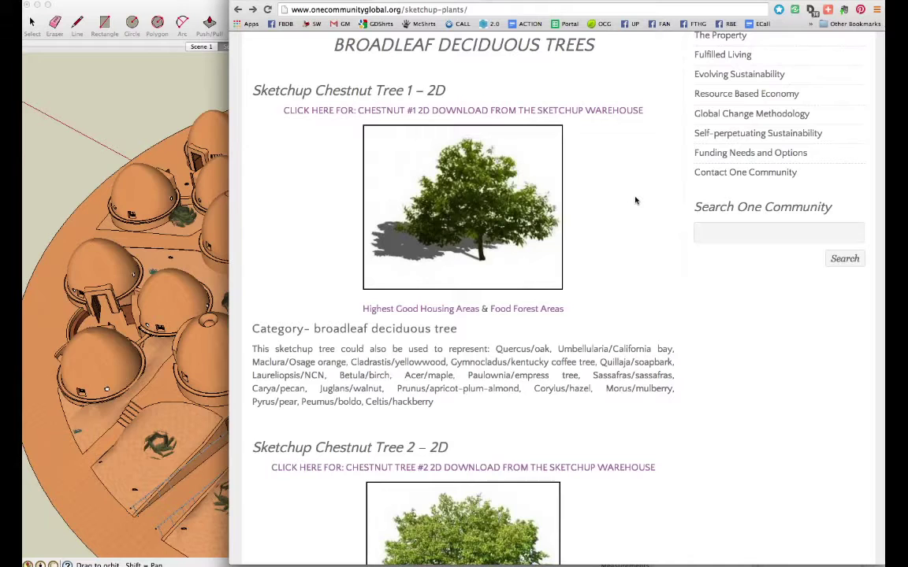
scroll(635, 200, down, 3)
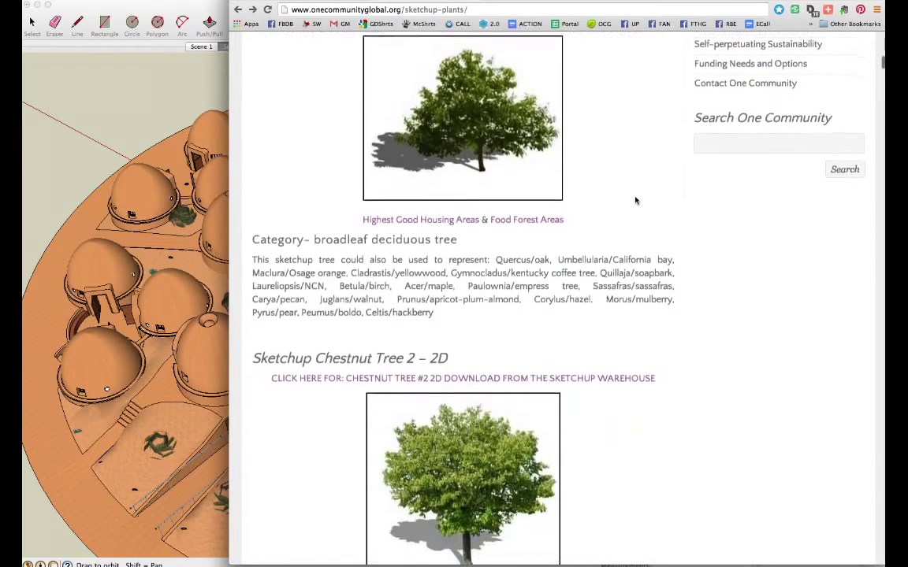
scroll(650, 212, down, 3)
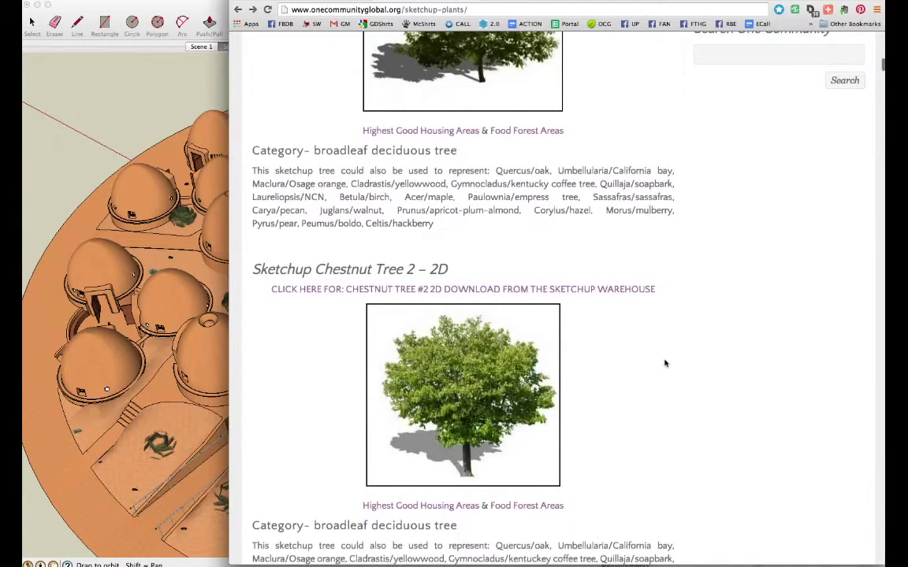
scroll(664, 363, down, 3)
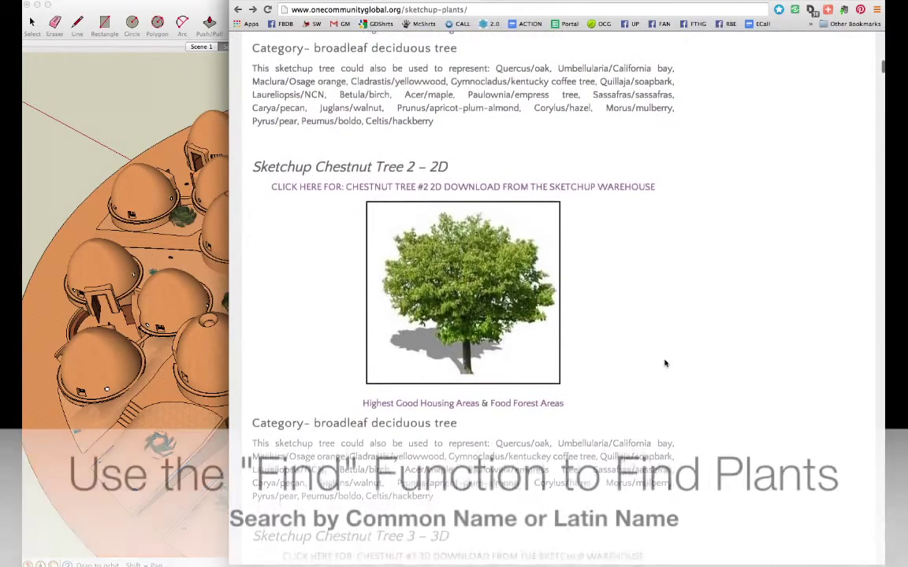
scroll(664, 363, down, 1)
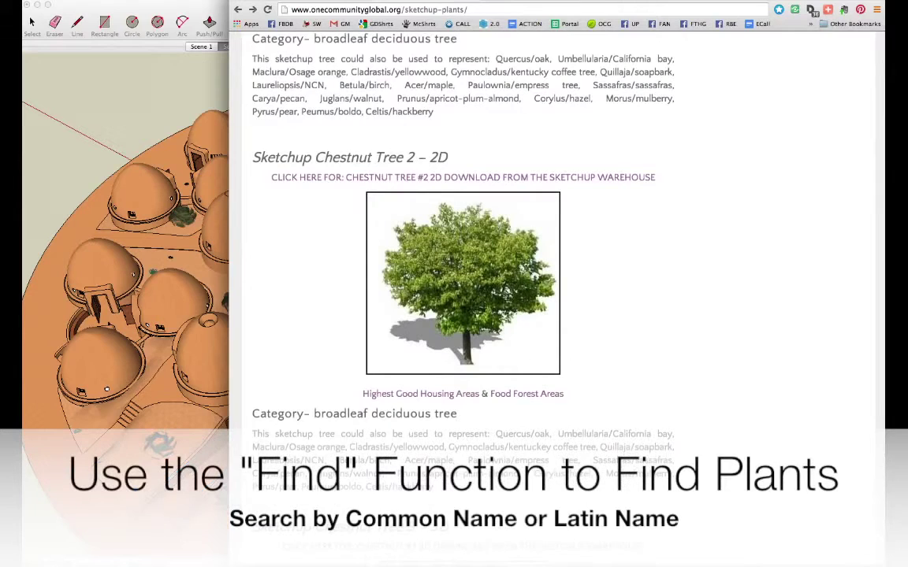
Find 'maple' on the page and step through its matches, including Oak Tree 1 and 3.
key(super+f)
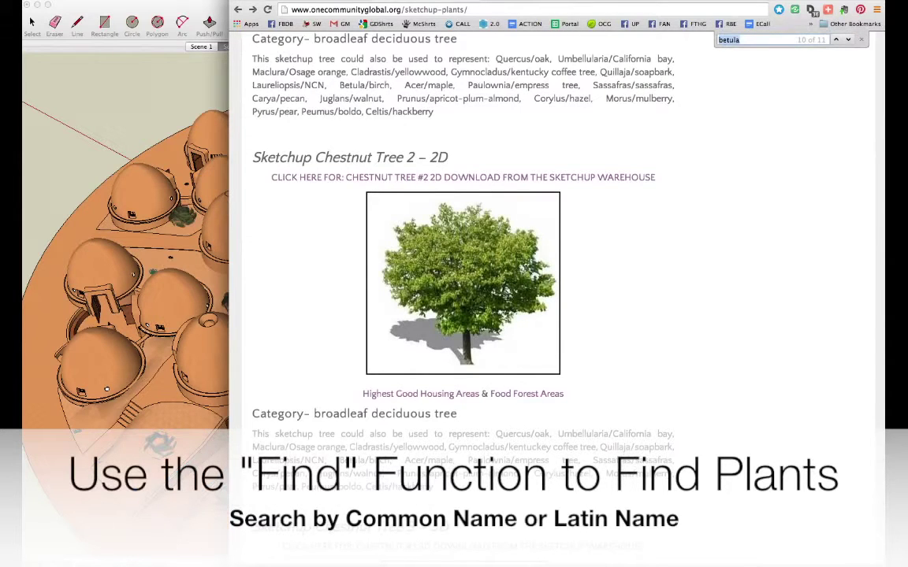
text(maple)
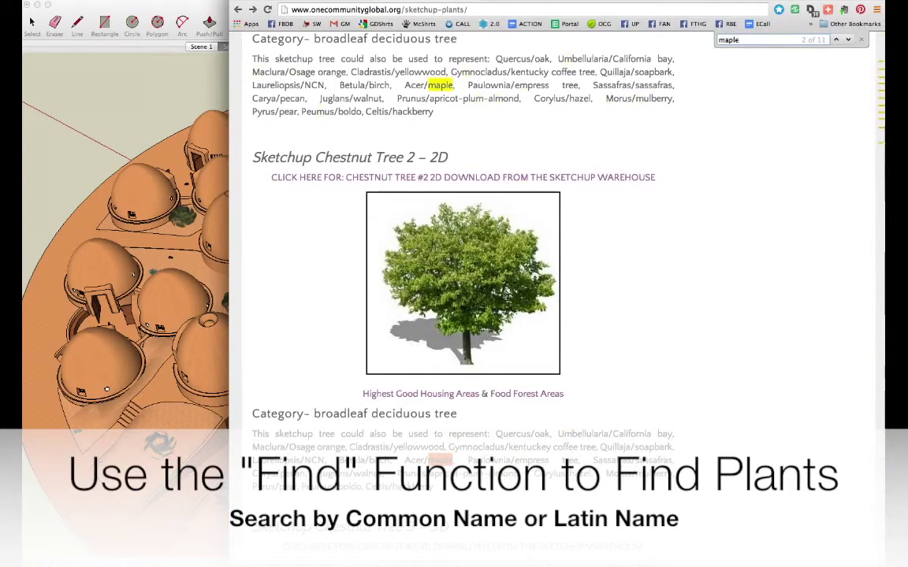
key(Return)
key(Return)
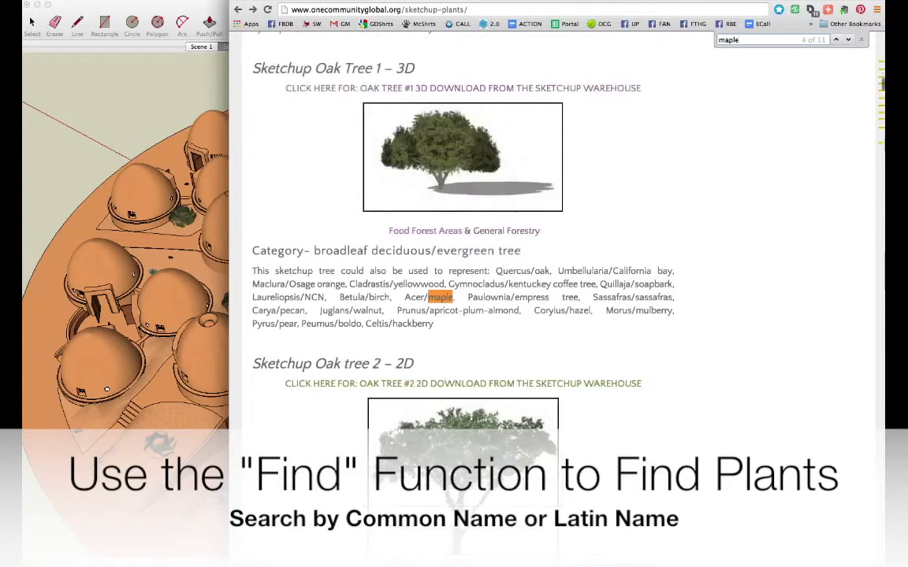
key(Return)
key(Return)
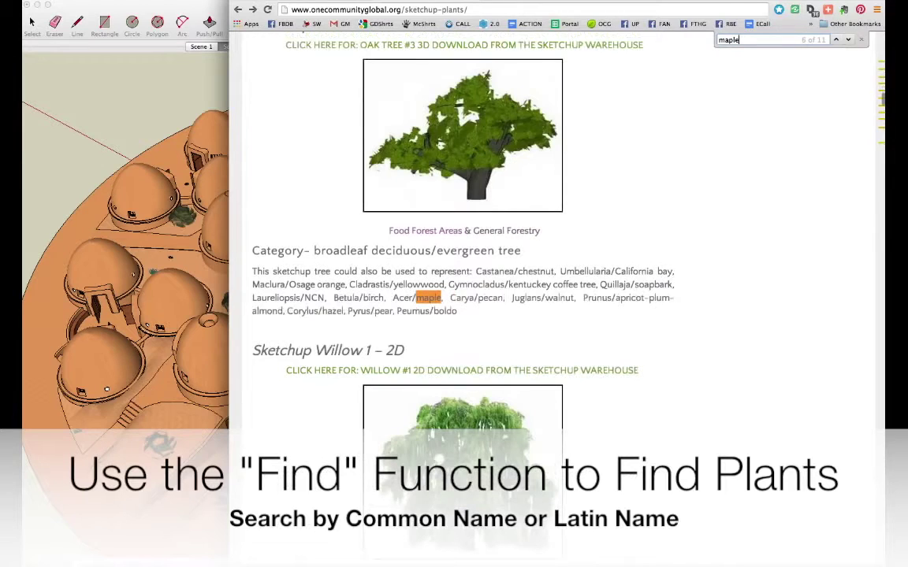
key(Return)
key(Return)
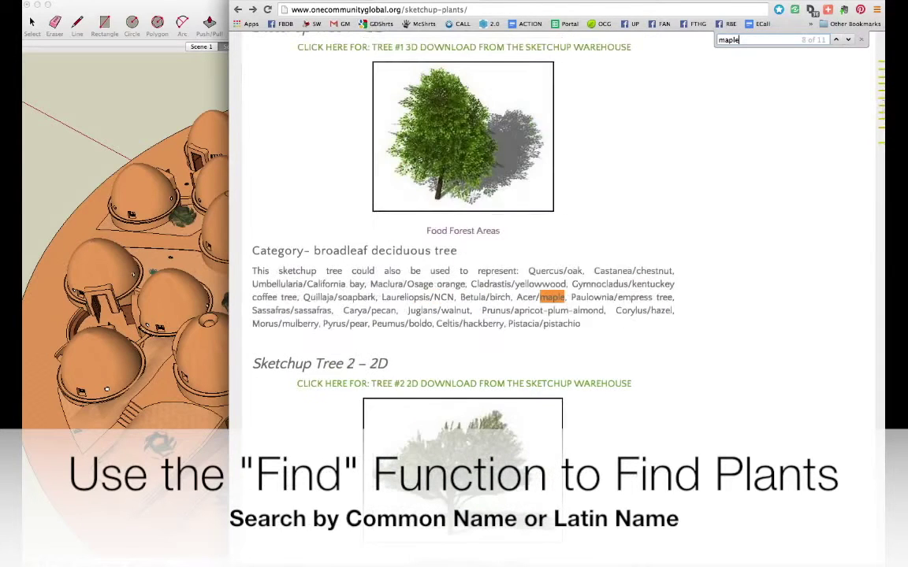
key(Return)
key(Return)
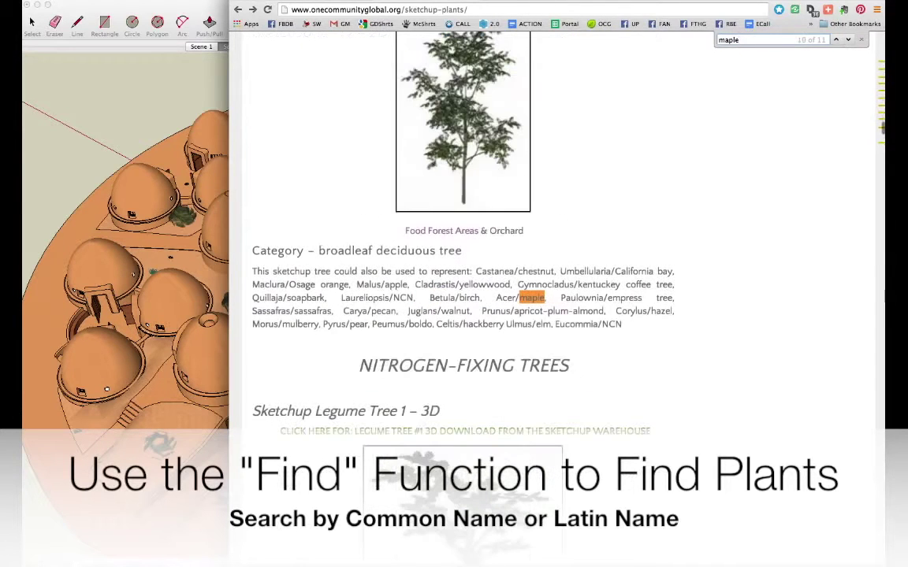
key(Return)
key(Return)
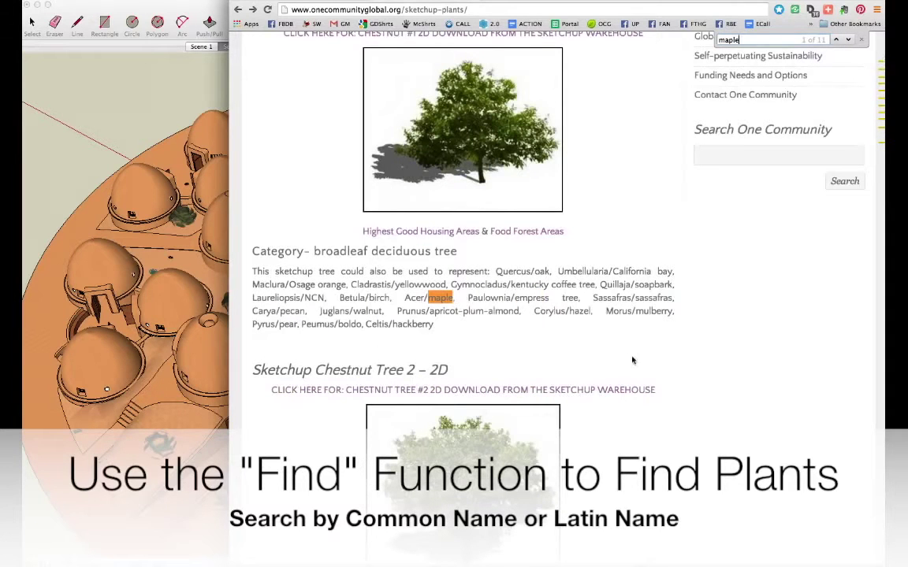
Change the search to 'acer' and go back to the Chestnut Tree 1 match.
double_click(721, 39)
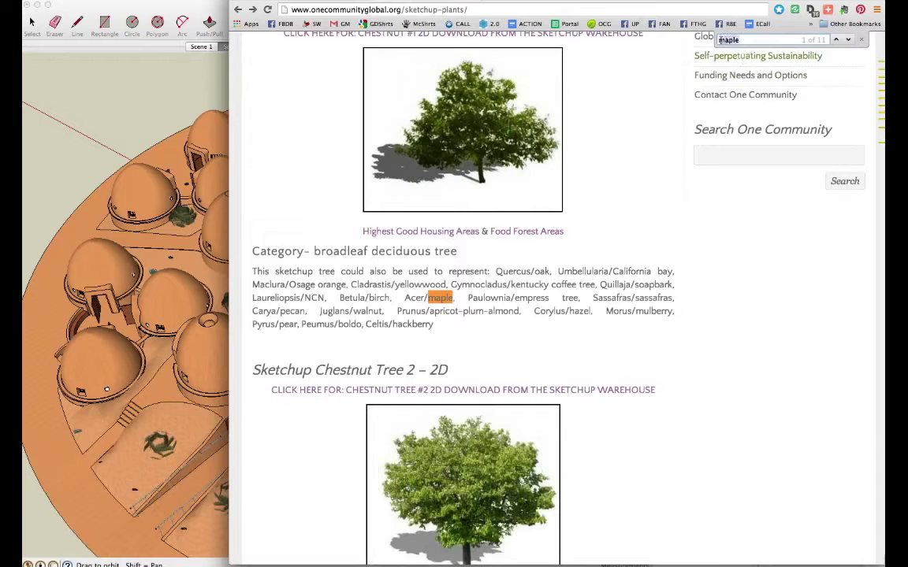
text(acer)
key(Return)
key(Return)
key(Return)
scroll(563, 233, up, 15)
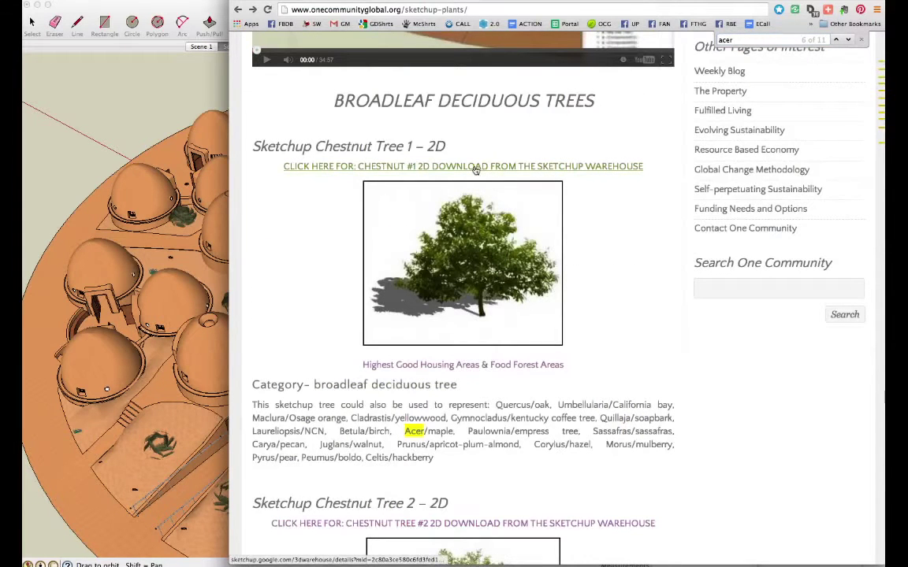
Download the 406 kb SketchUp 6 file of the Castaño Chestnut #1 model from 3D Warehouse.
click(475, 167)
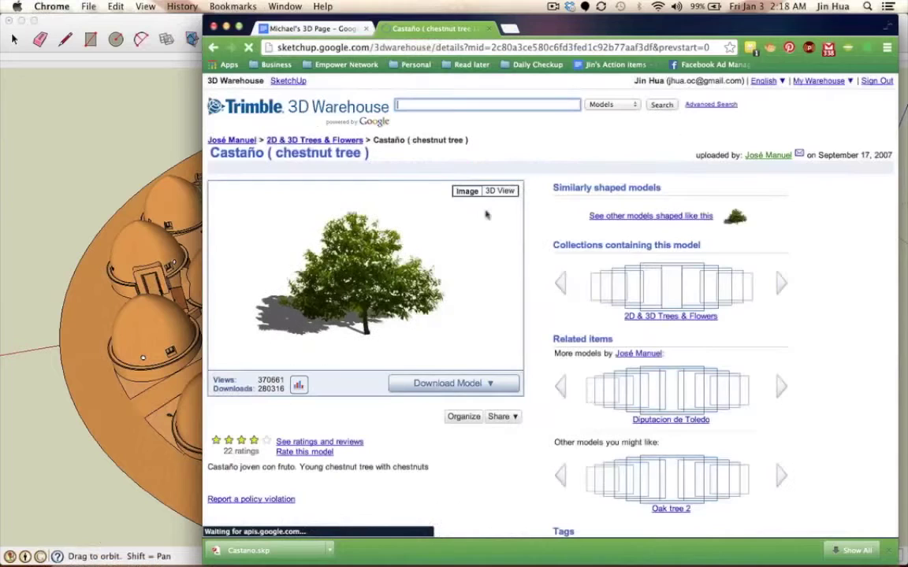
click(471, 385)
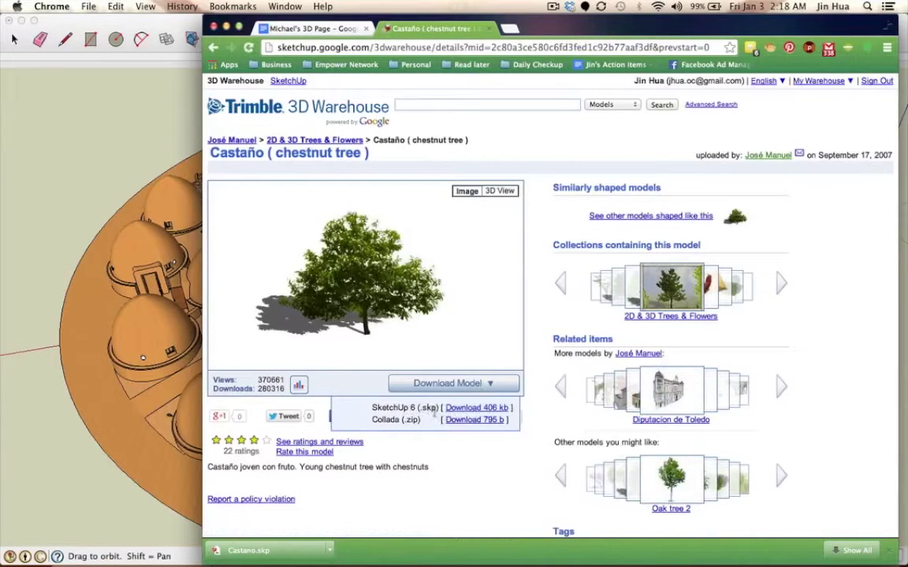
click(488, 408)
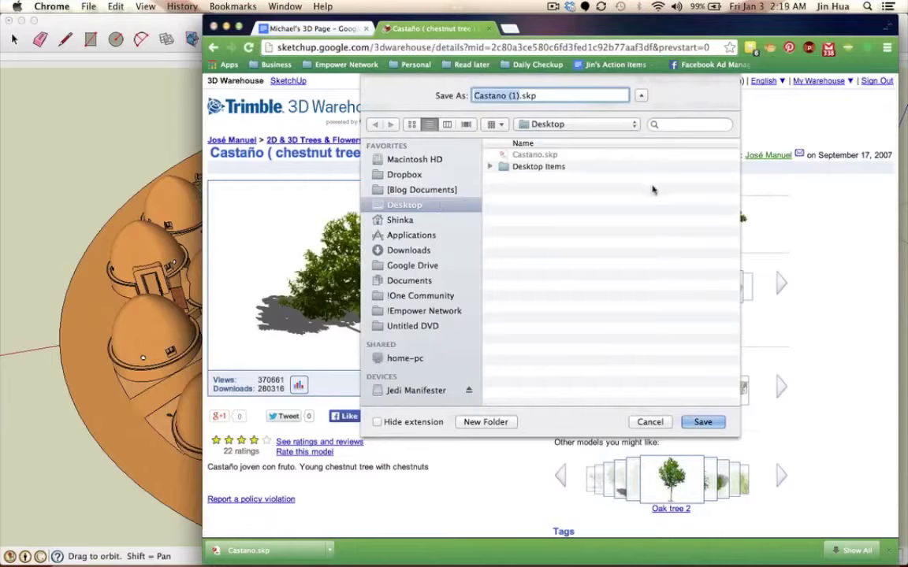
Save the download as Castano.skp, replacing the existing file.
click(546, 155)
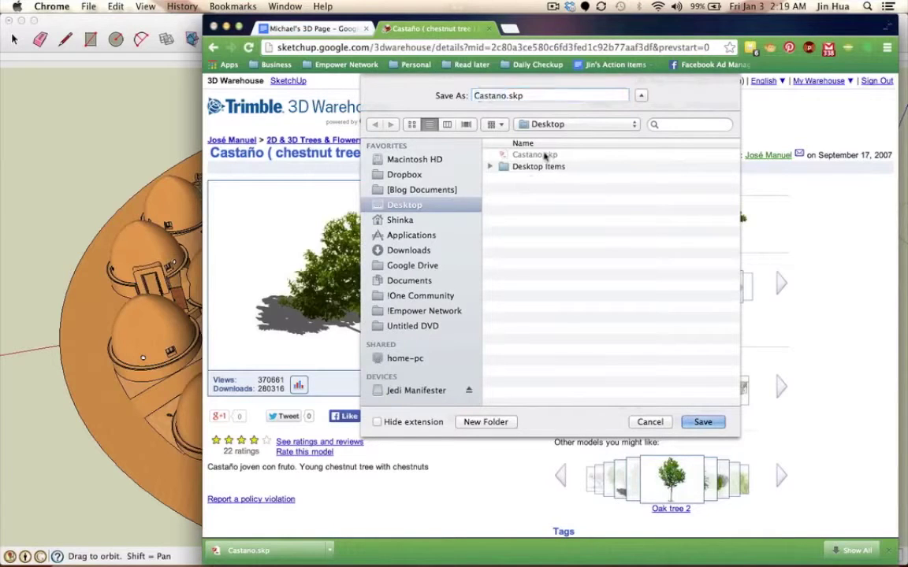
click(700, 420)
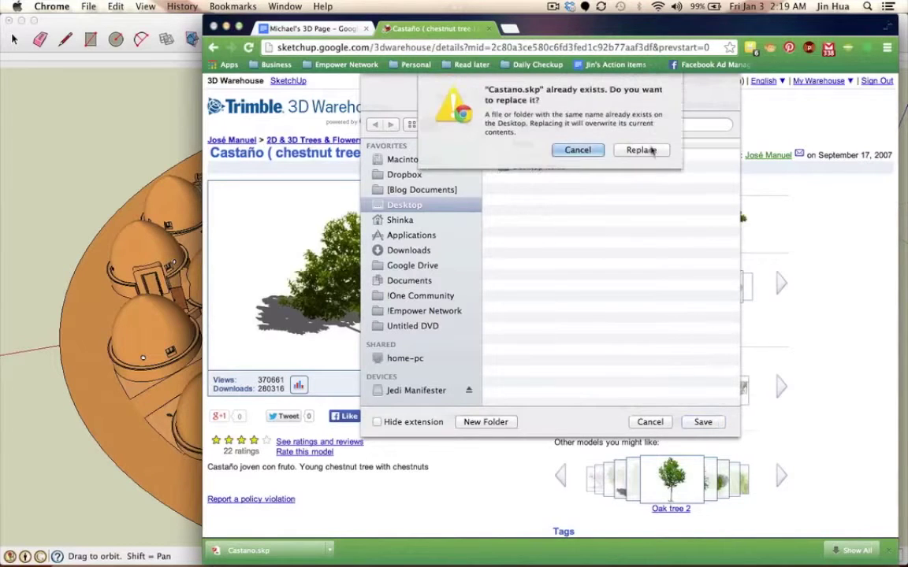
click(650, 150)
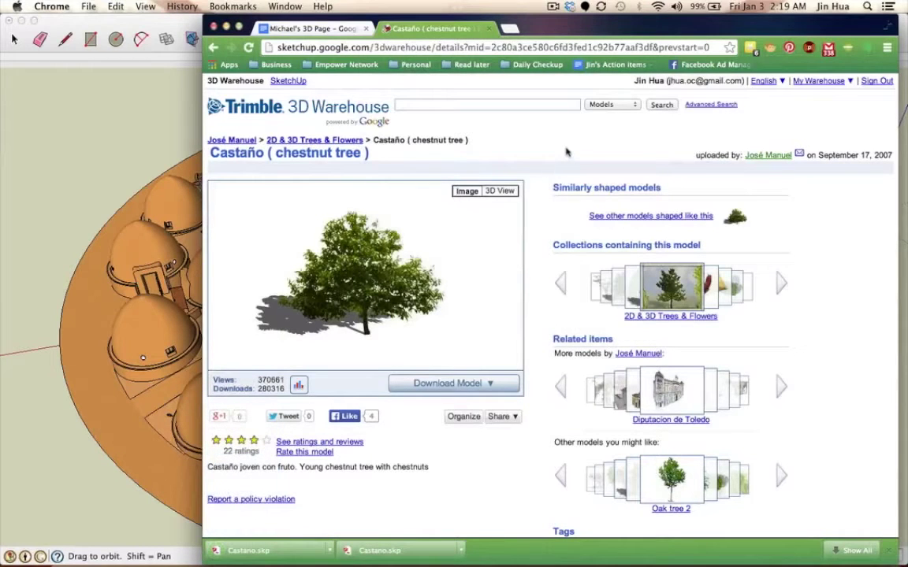
Show the desktop, reposition the Castano.skp icon, and restore the windows.
key(F11)
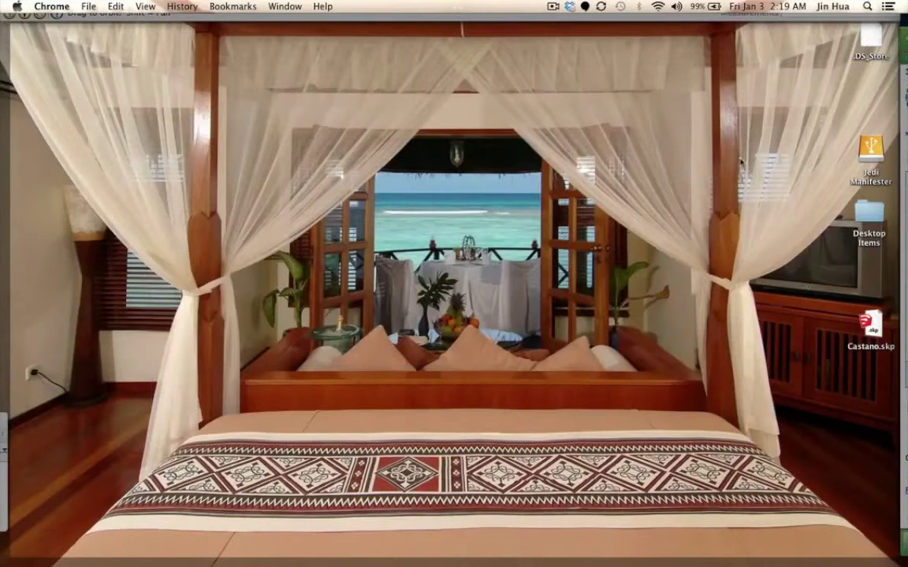
drag(873, 328, 751, 179)
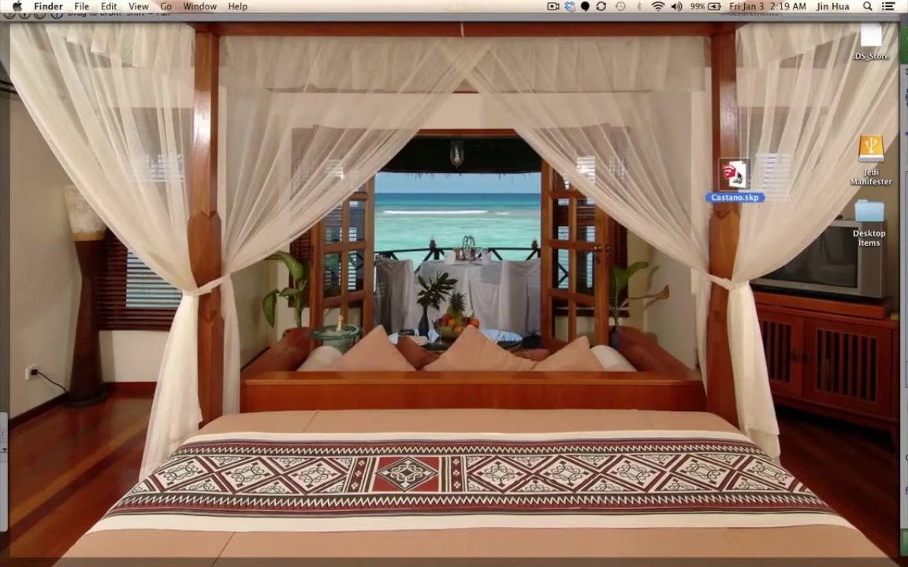
key(F11)
Open Castano.skp in SketchUp, dismiss the Version Warning, and zoom out on the tree.
drag(405, 181, 406, 182)
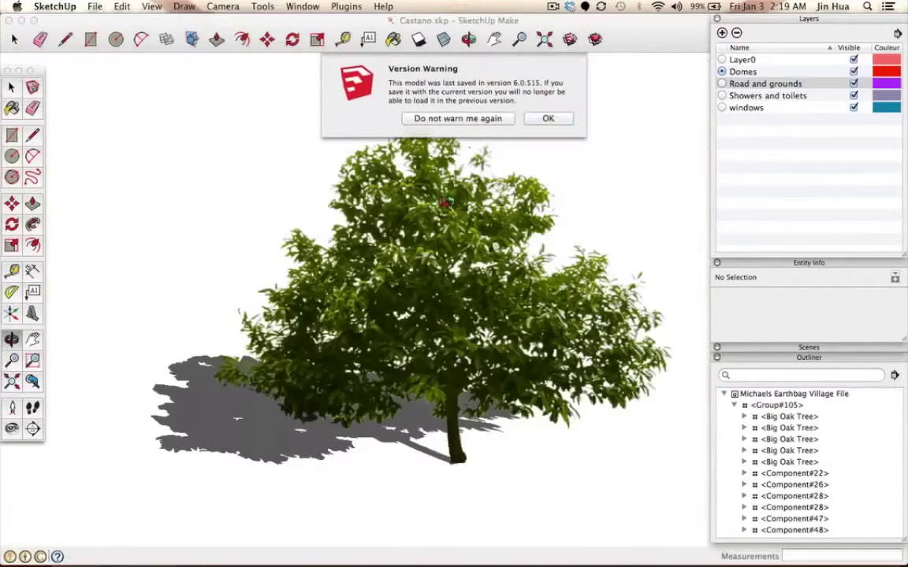
click(547, 118)
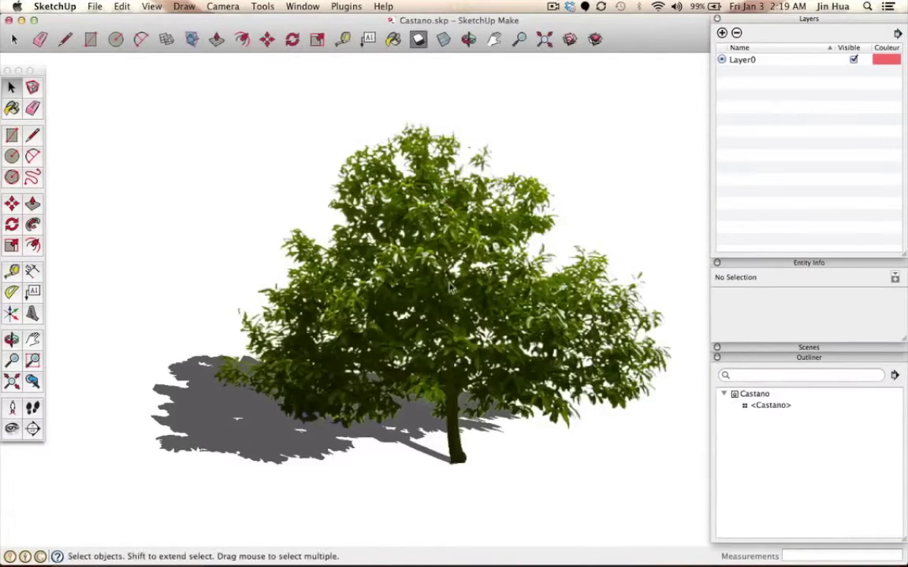
scroll(450, 285, down, 4)
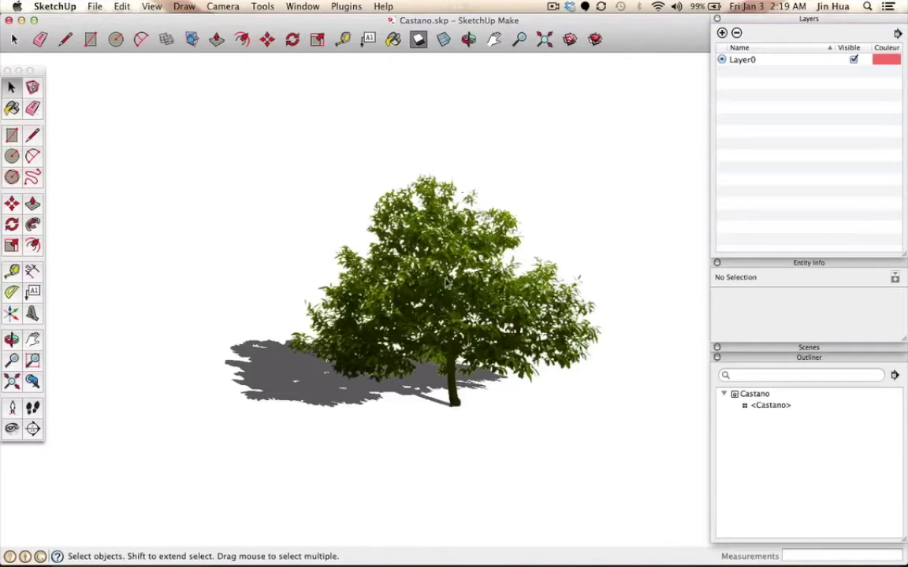
Select the chestnut tree and confirm it is the Castano component in Entity Info.
click(408, 239)
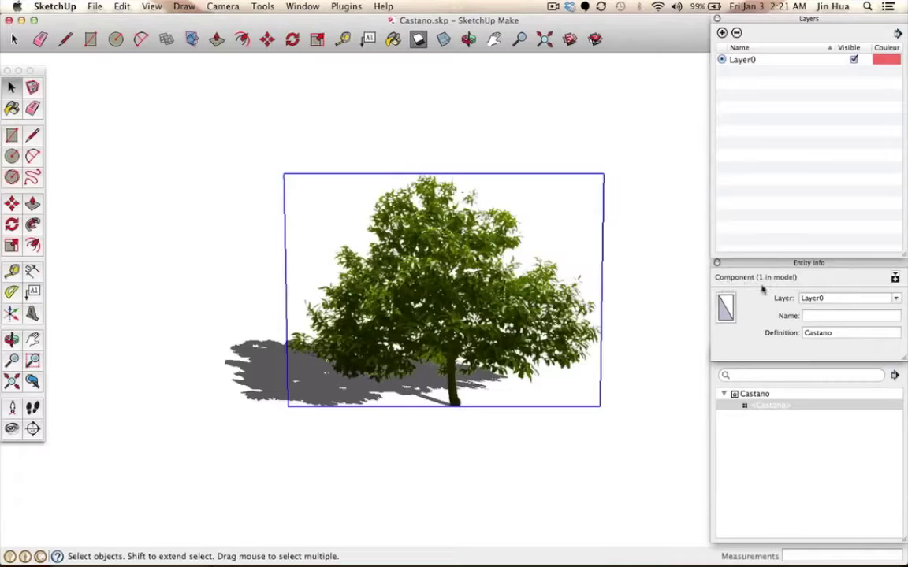
Copy the Castano tree component with Edit > Copy and show all open windows.
click(313, 6)
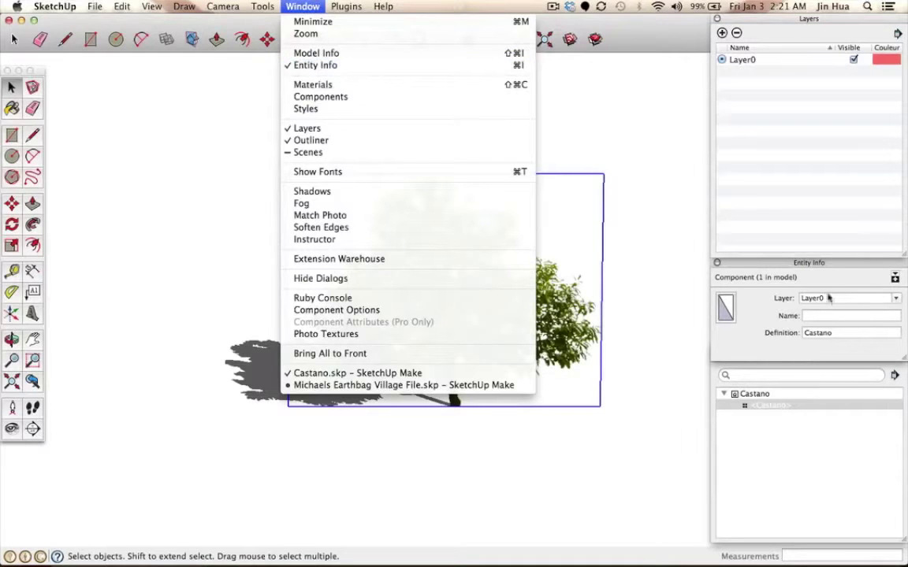
click(741, 244)
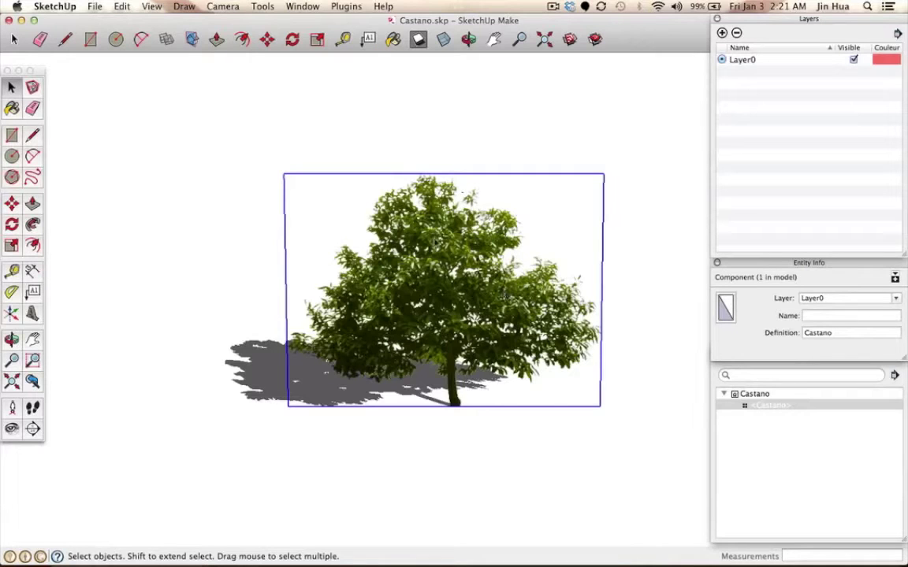
click(123, 6)
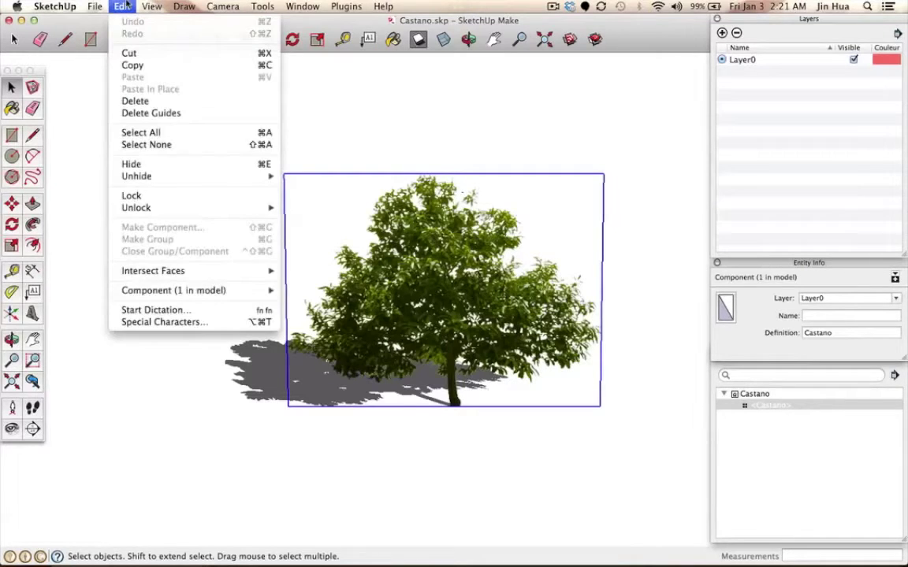
click(142, 66)
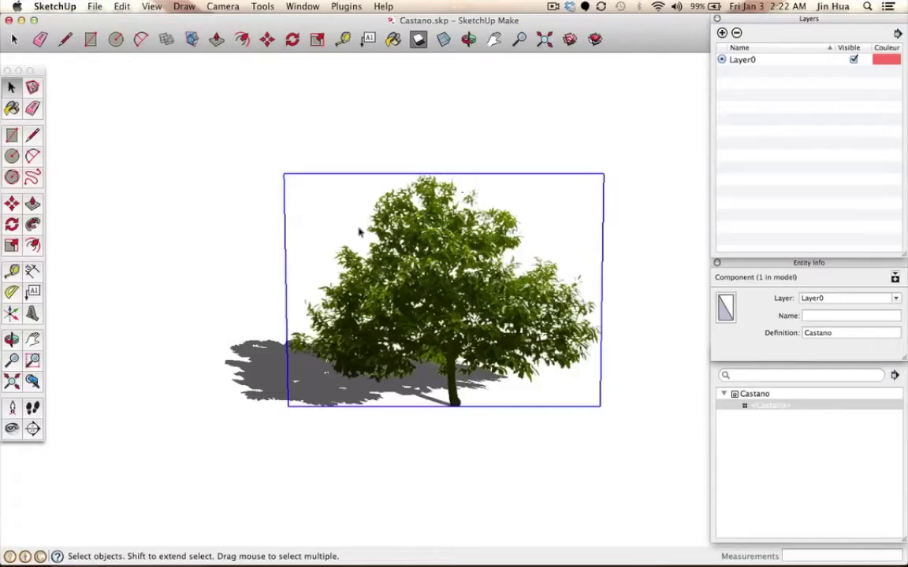
key(ctrl+Up)
Switch to the Earthbag Village window and orbit to face the central building's entrance stairs.
click(127, 182)
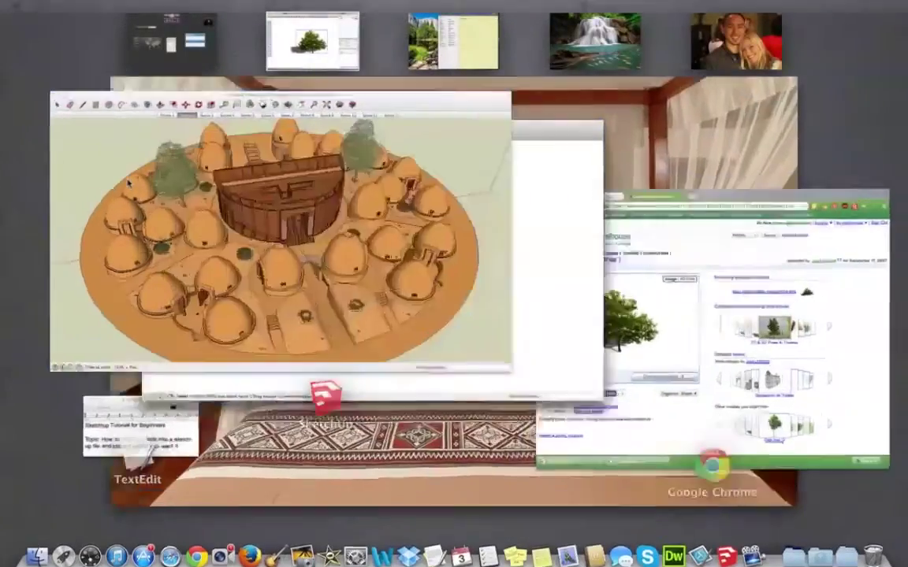
drag(426, 232, 522, 294)
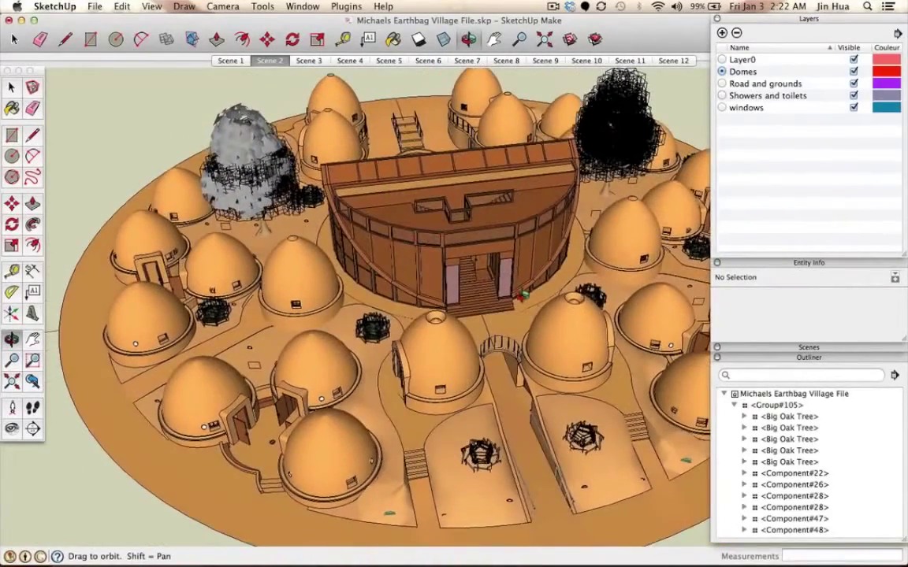
drag(339, 326, 319, 365)
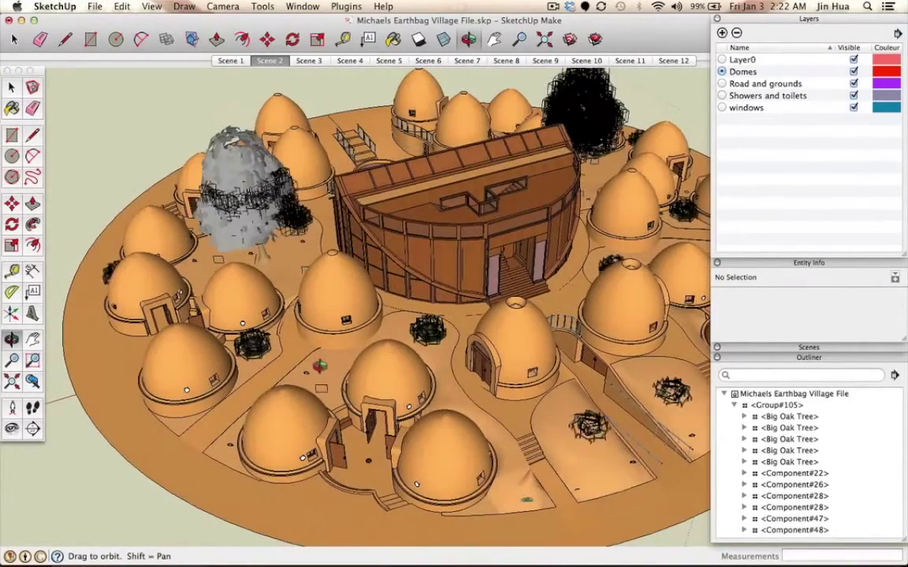
drag(425, 362, 593, 252)
scroll(308, 357, up, 3)
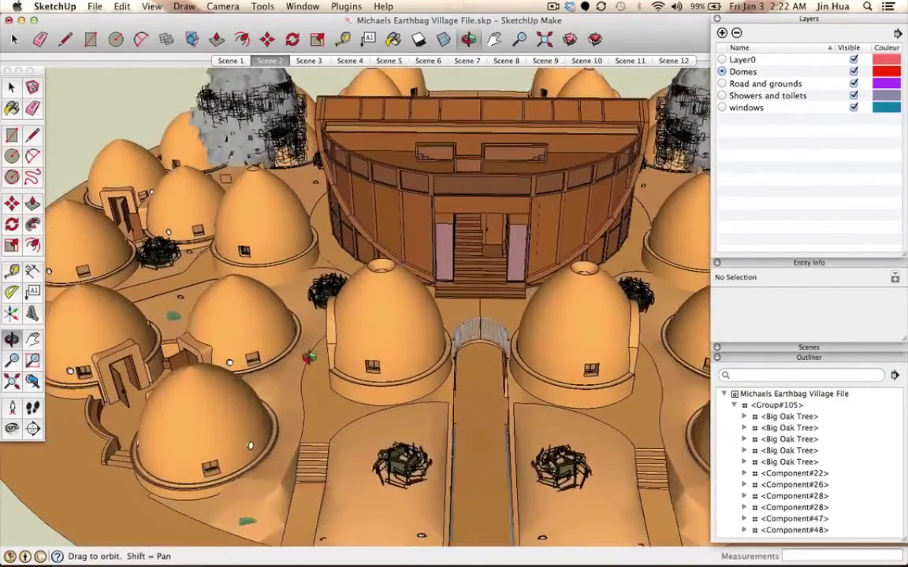
drag(214, 329, 419, 354)
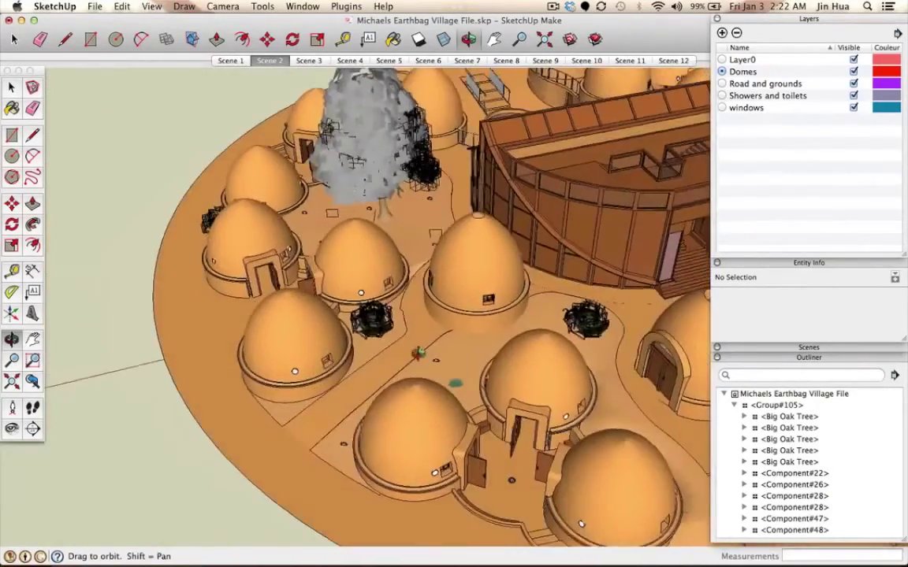
scroll(394, 347, up, 5)
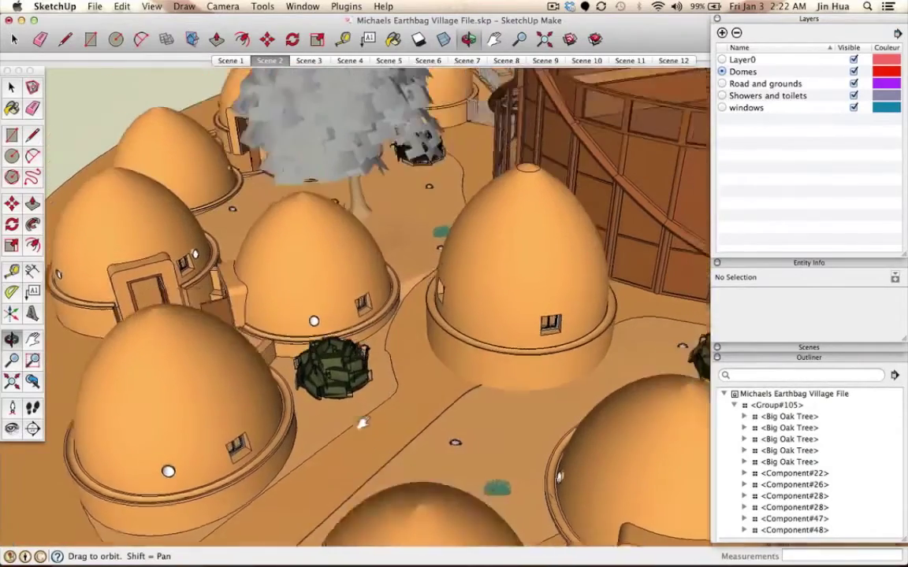
drag(363, 423, 331, 493)
scroll(486, 306, down, 8)
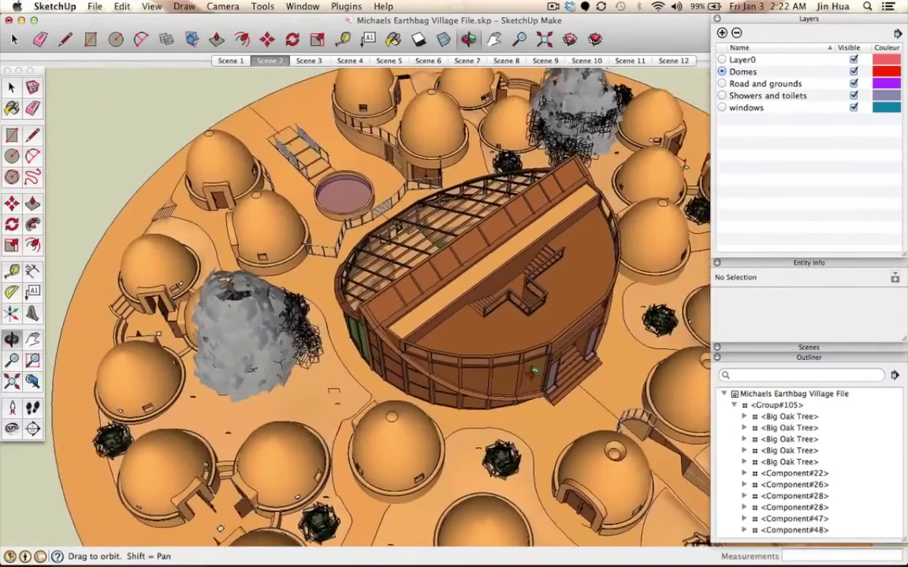
drag(534, 370, 392, 416)
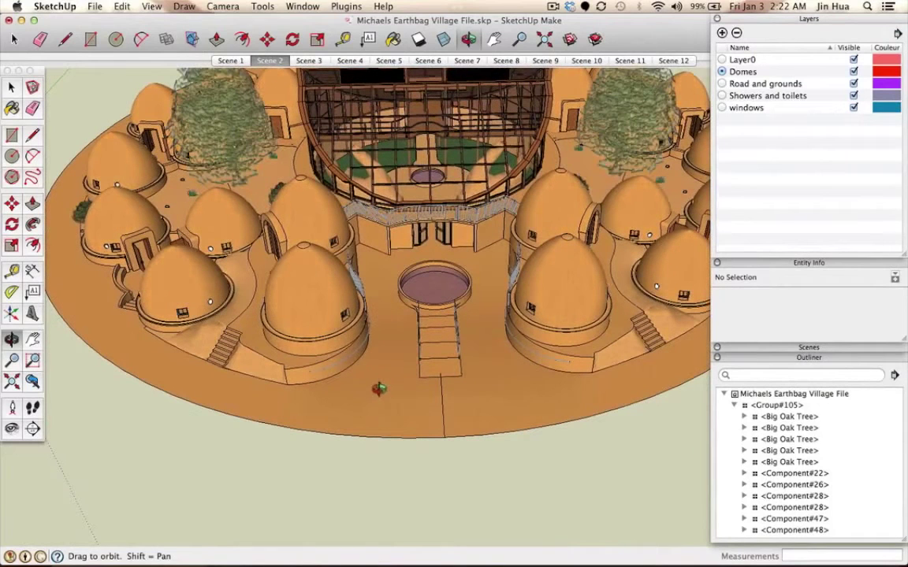
Paste the Castano tree via Edit > Paste onto the ground left of the entrance stairs.
key(super+v)
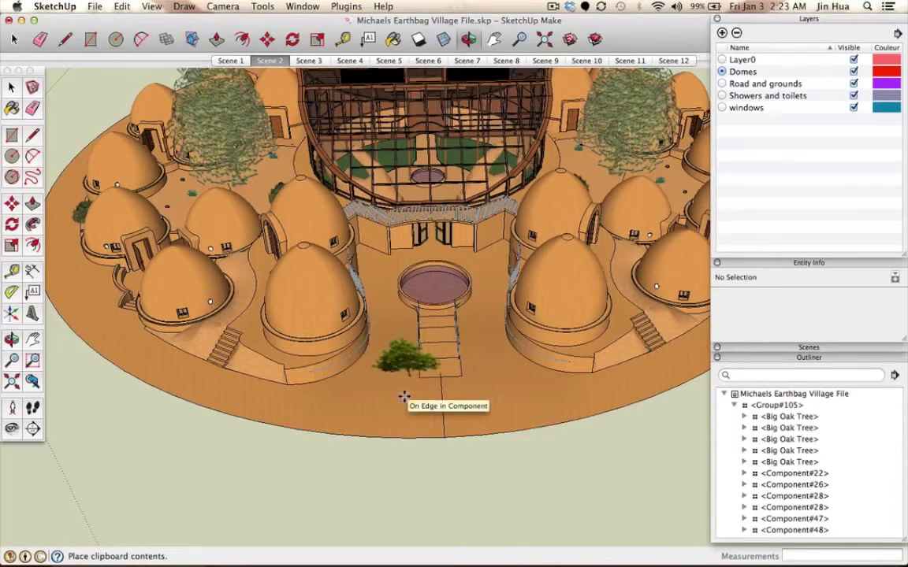
key(Escape)
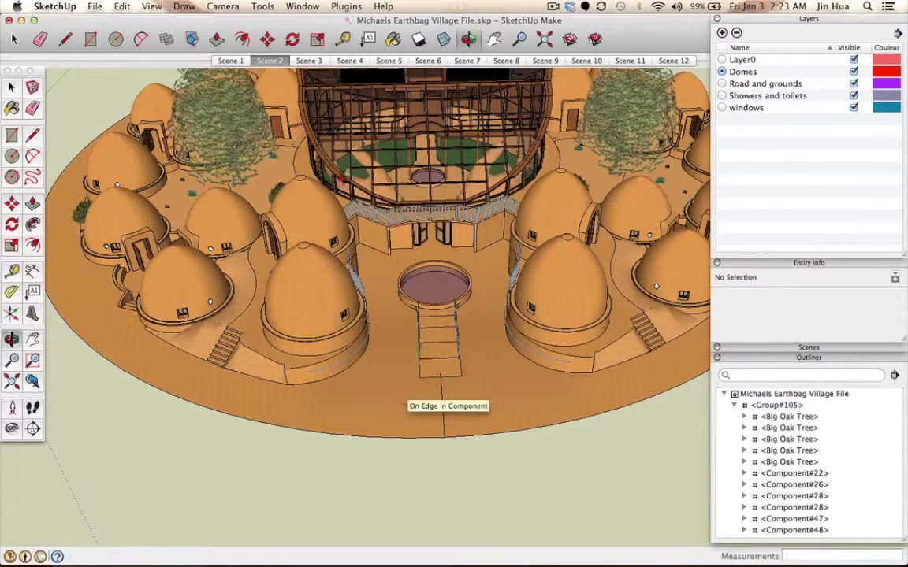
click(120, 6)
click(134, 78)
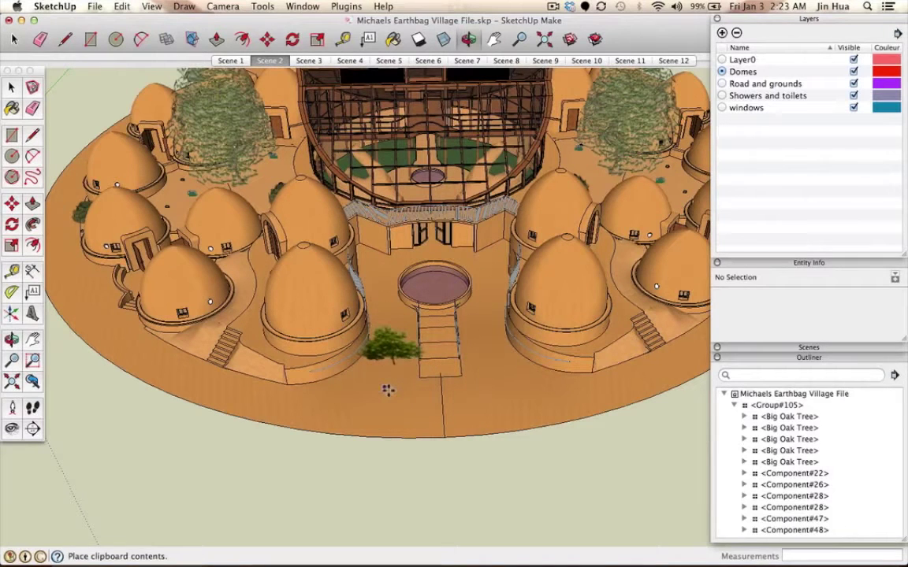
click(387, 389)
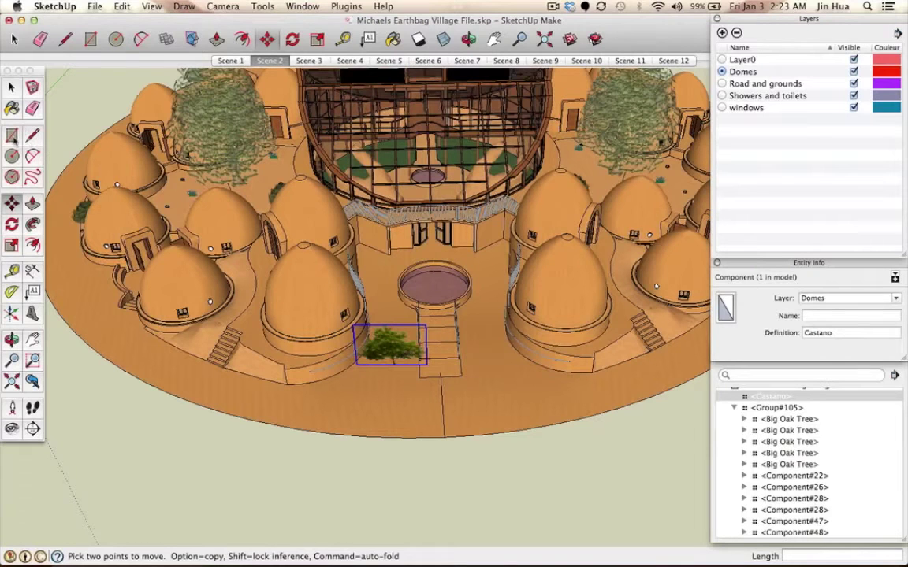
click(13, 88)
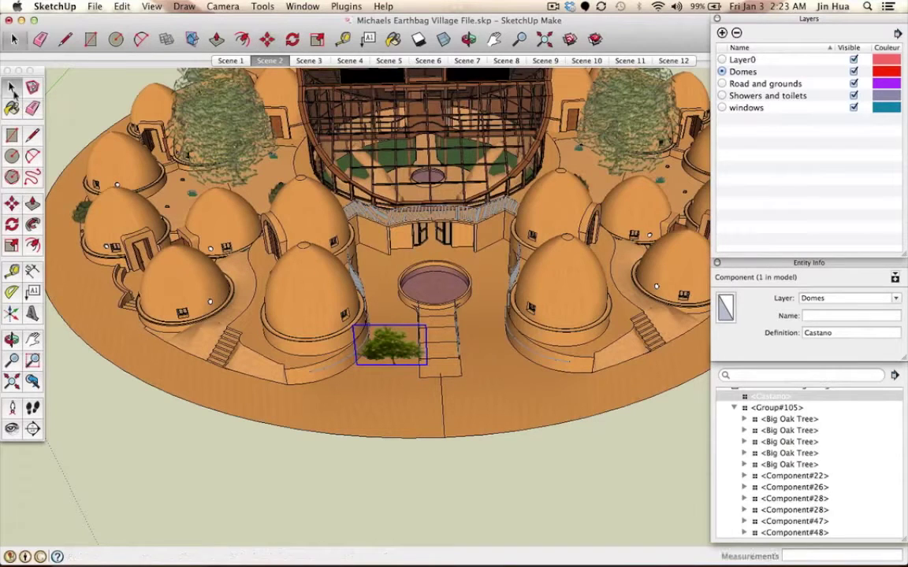
click(294, 299)
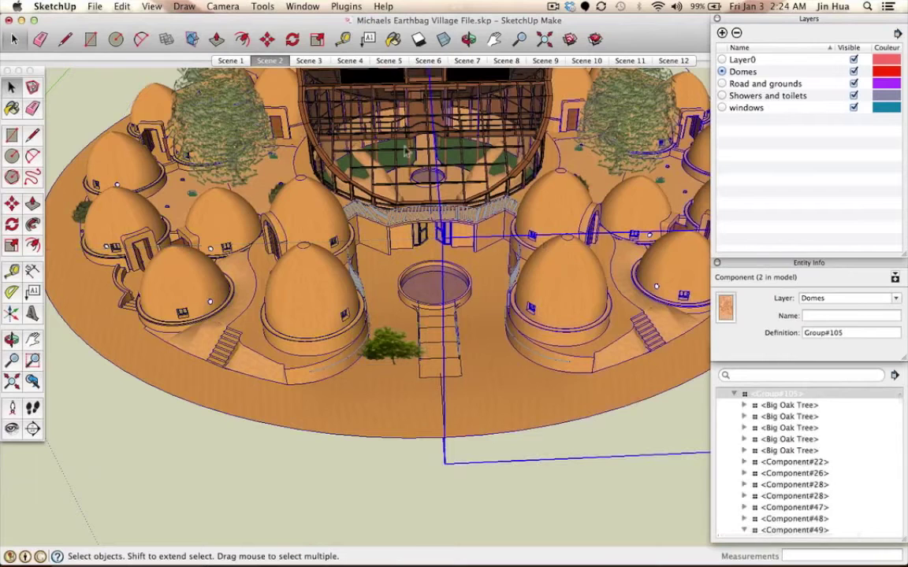
click(318, 288)
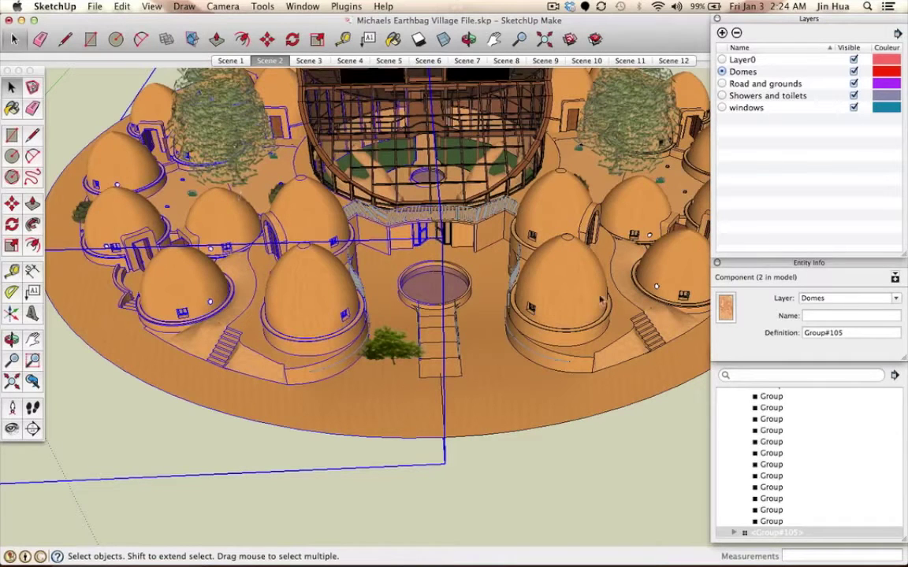
click(558, 225)
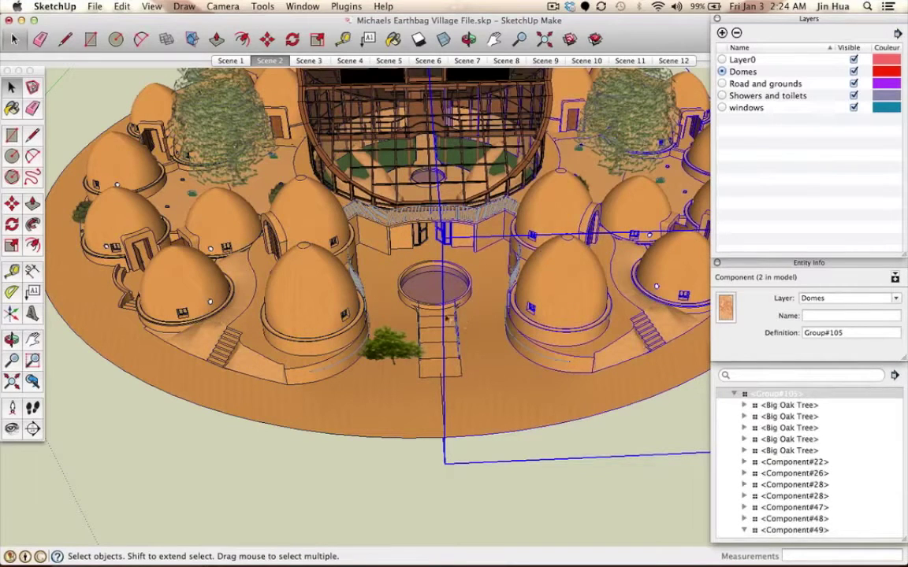
click(390, 345)
click(404, 431)
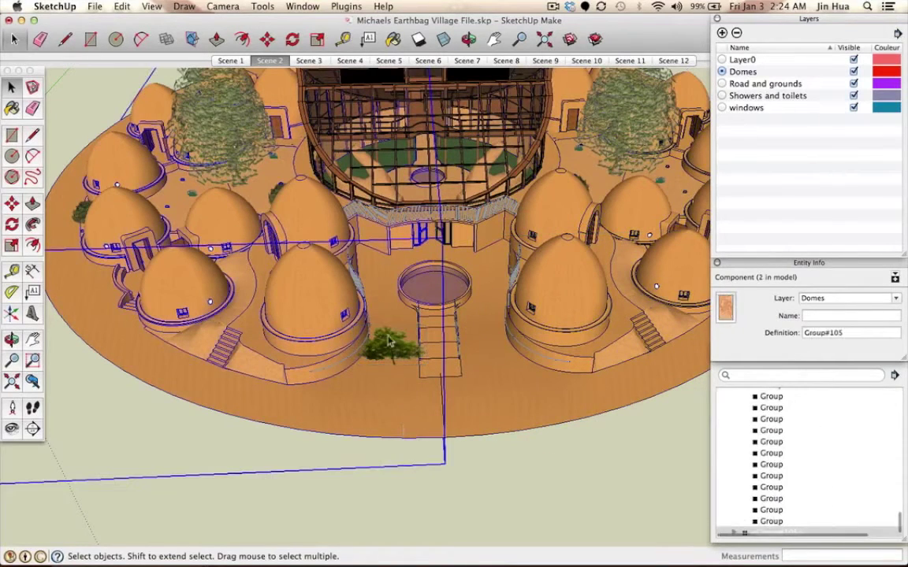
click(394, 346)
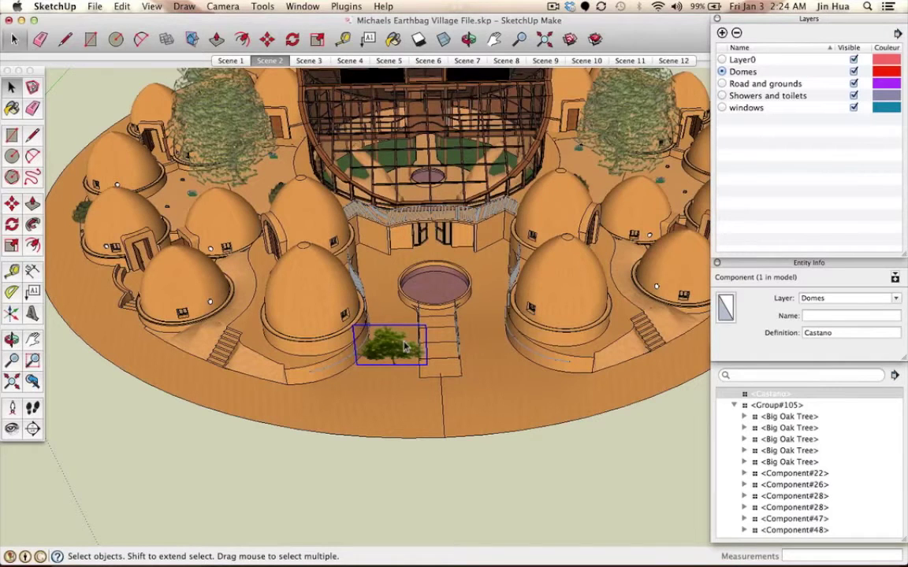
Zoom in and out on the Castano tree beside the entrance stairs.
scroll(404, 347, up, 5)
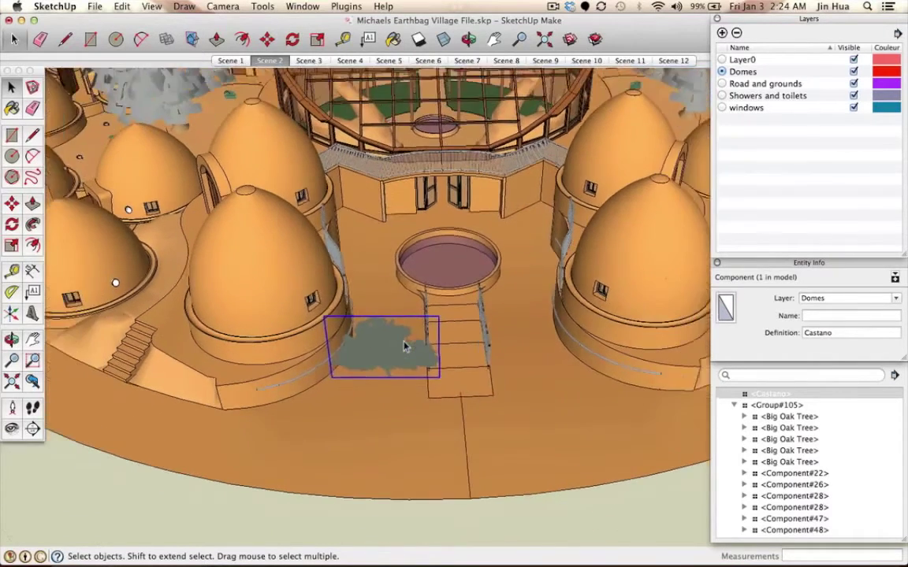
scroll(404, 347, down, 3)
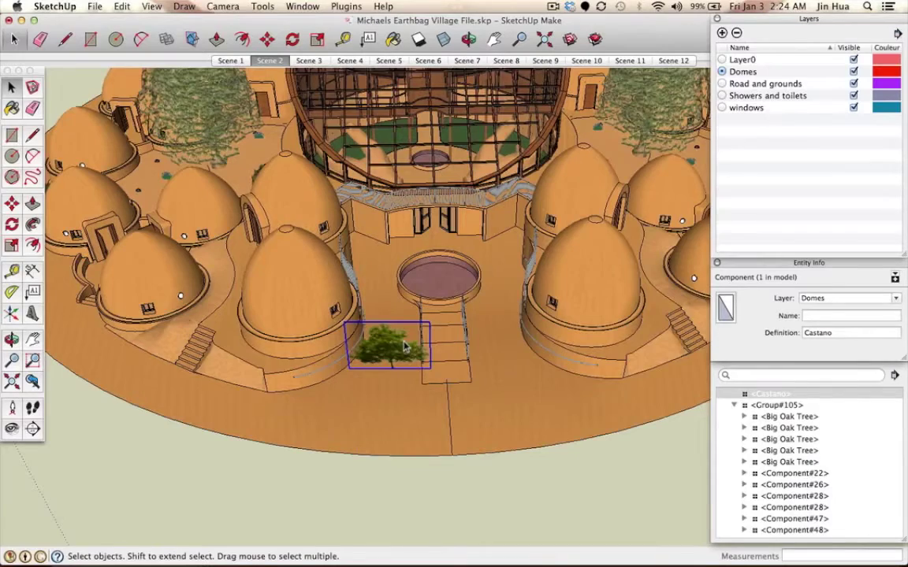
scroll(404, 346, up, 5)
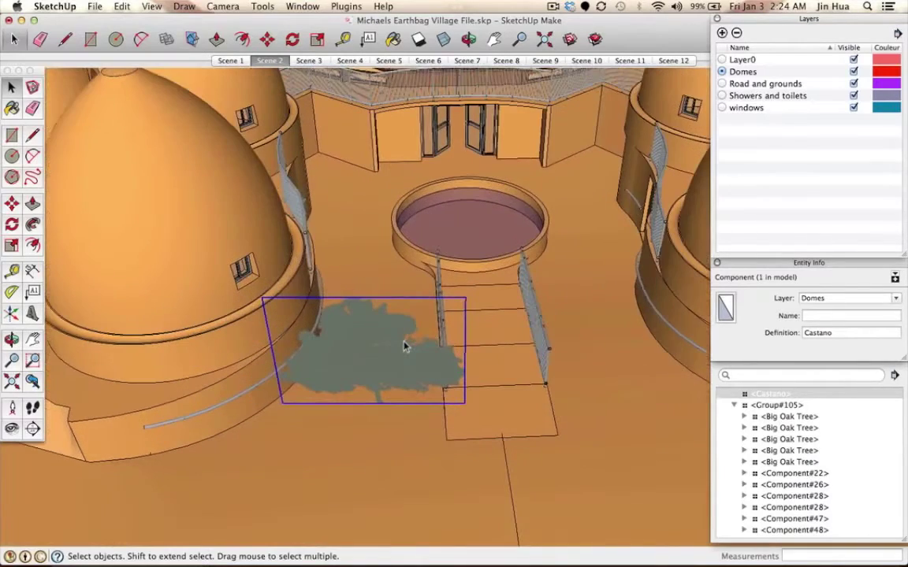
scroll(405, 347, down, 5)
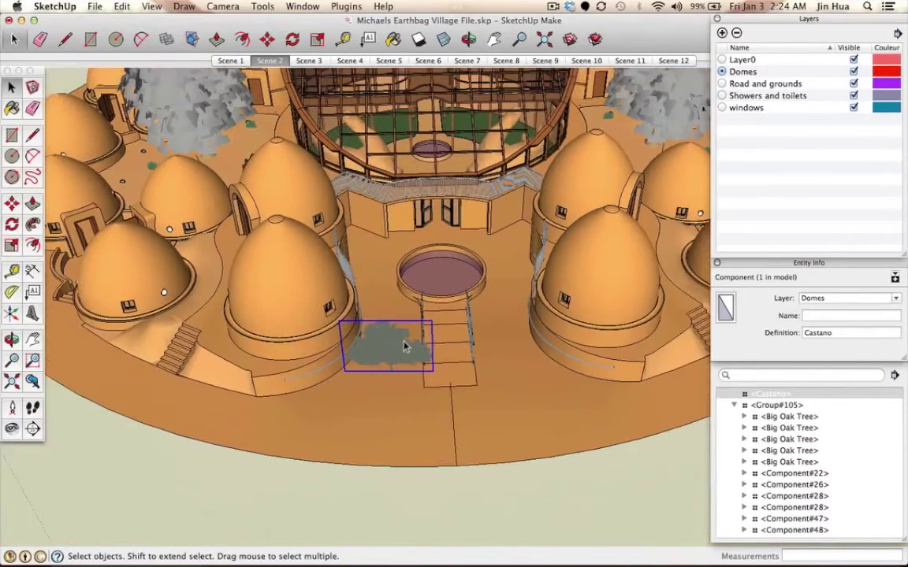
scroll(404, 346, down, 2)
scroll(404, 347, up, 4)
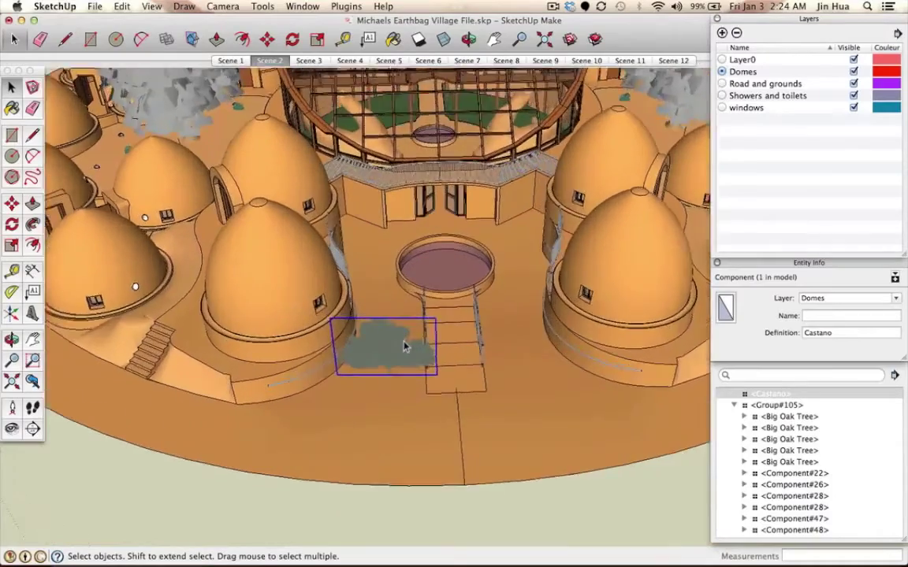
scroll(404, 346, down, 4)
scroll(404, 346, up, 3)
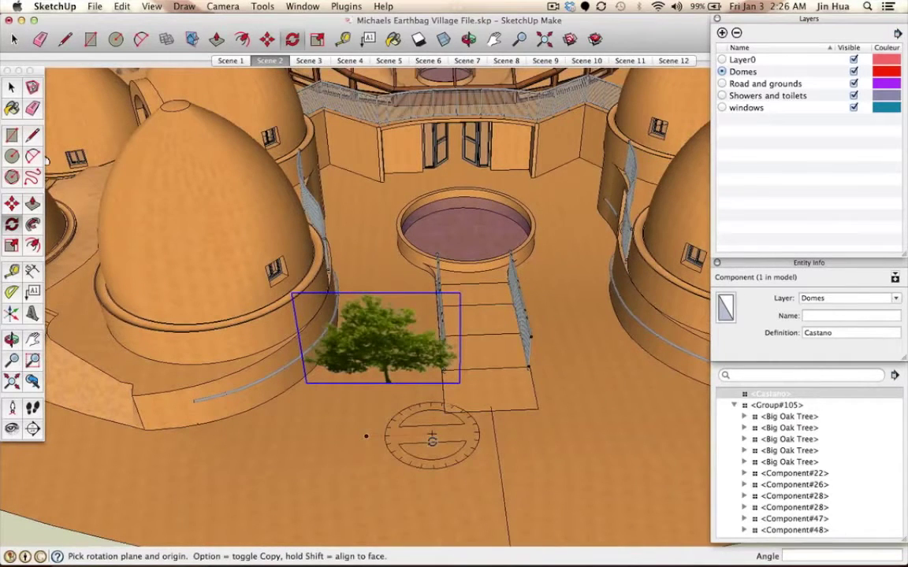
Orbit around the courtyard to see the tree from another side.
click(12, 340)
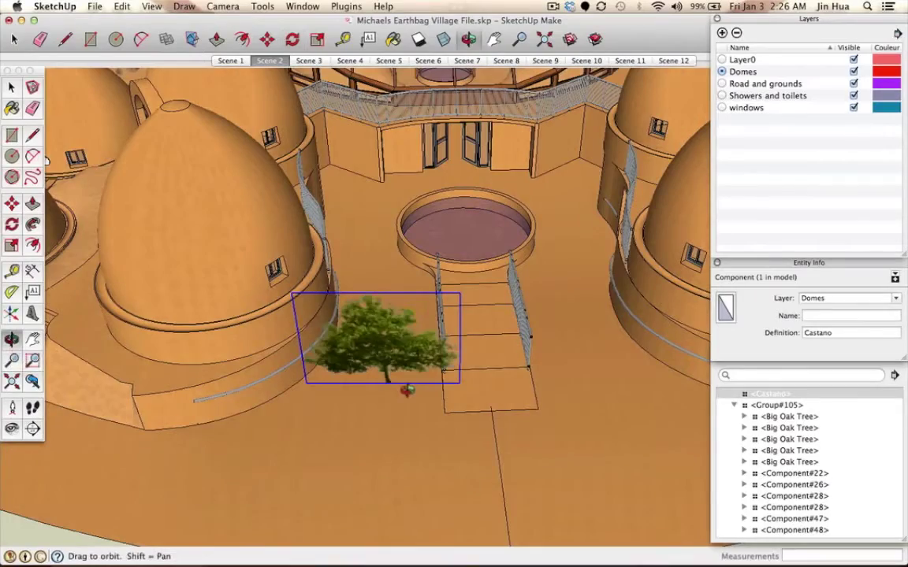
drag(46, 160, 150, 167)
drag(305, 367, 459, 392)
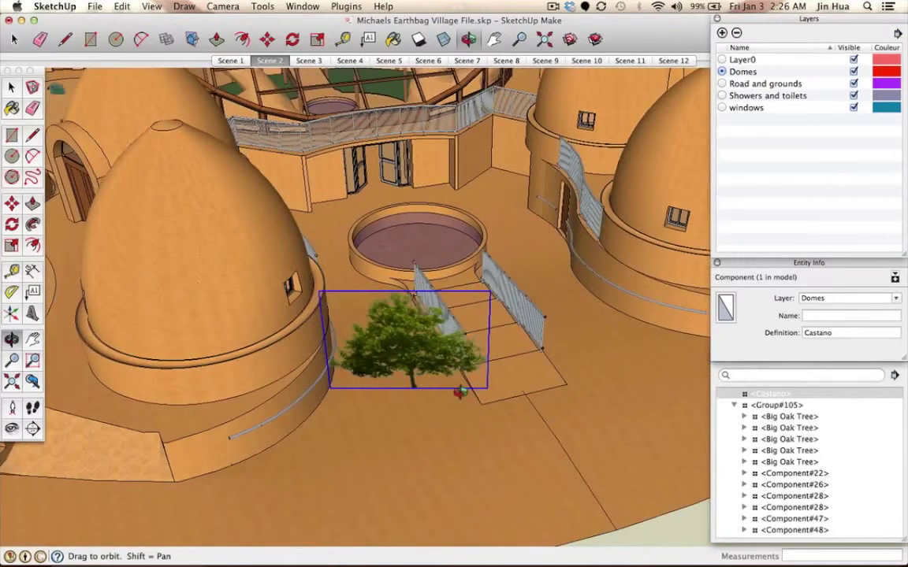
drag(459, 391, 373, 406)
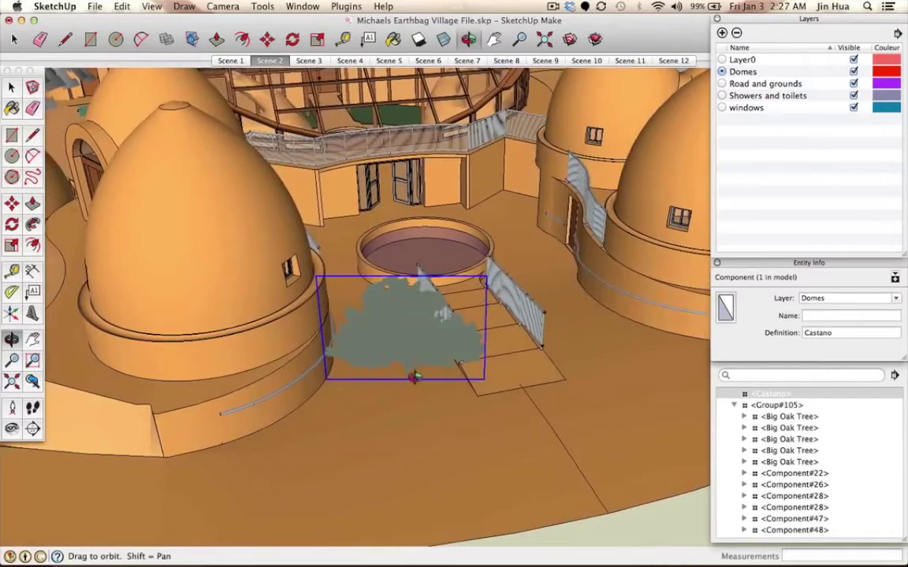
Swing the view around the tree and lower it to eye level beside it.
scroll(414, 377, up, 6)
scroll(411, 375, down, 2)
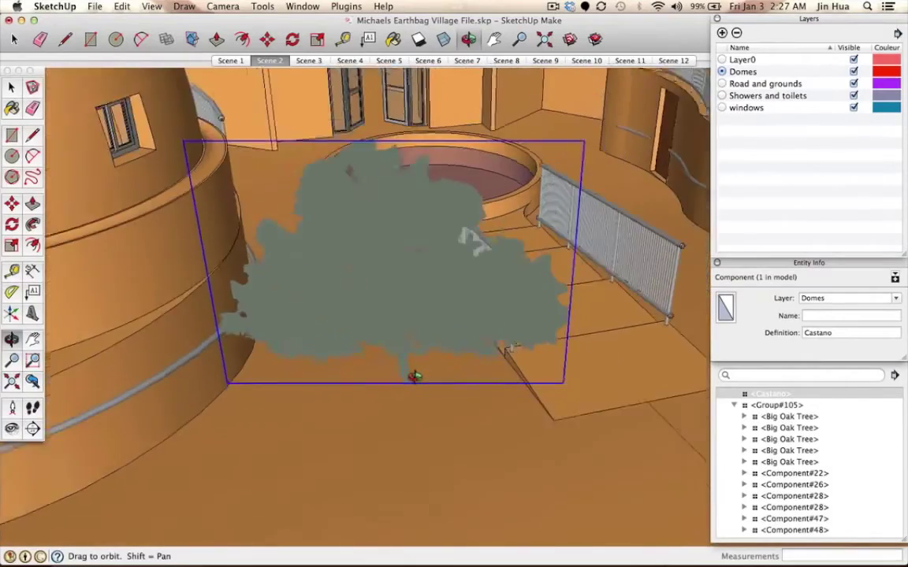
scroll(476, 361, down, 1)
drag(475, 361, 324, 345)
scroll(324, 345, down, 4)
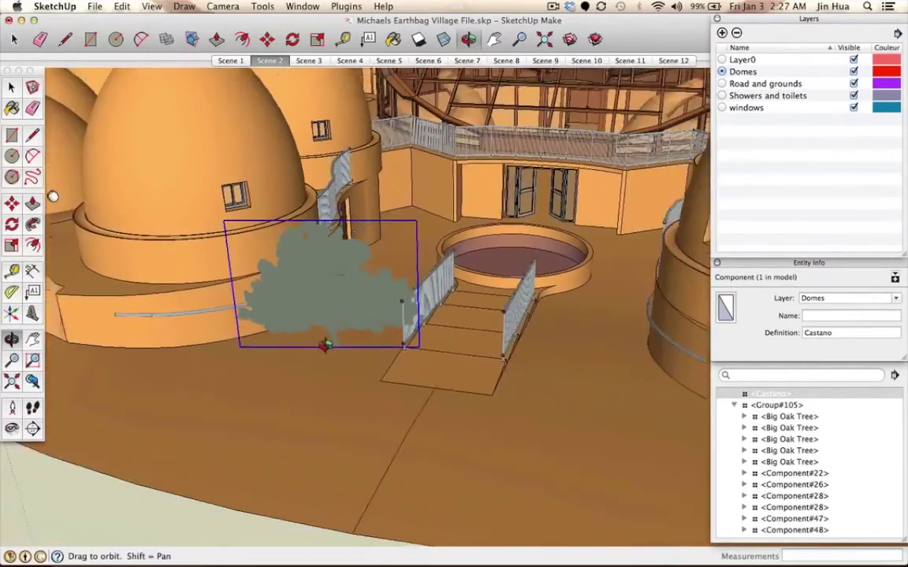
drag(279, 376, 356, 442)
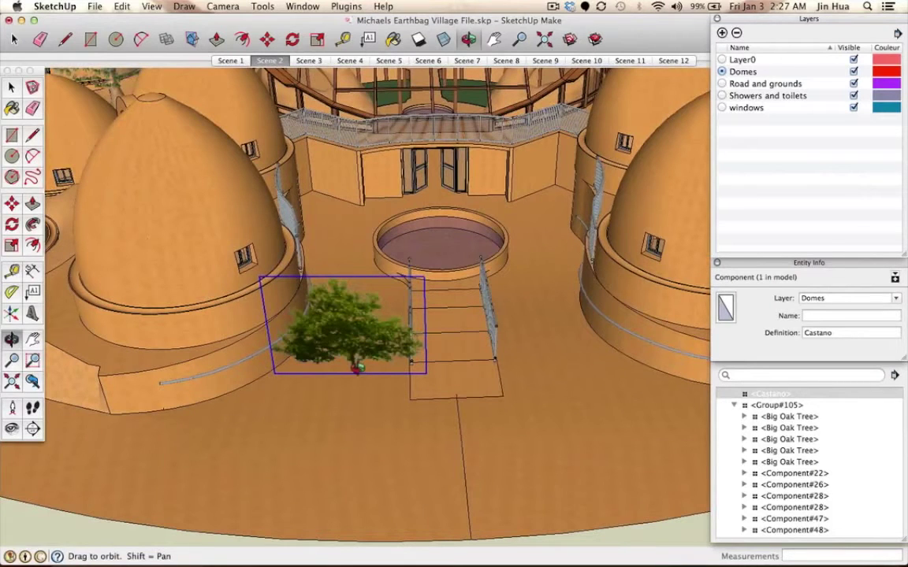
scroll(357, 366, up, 5)
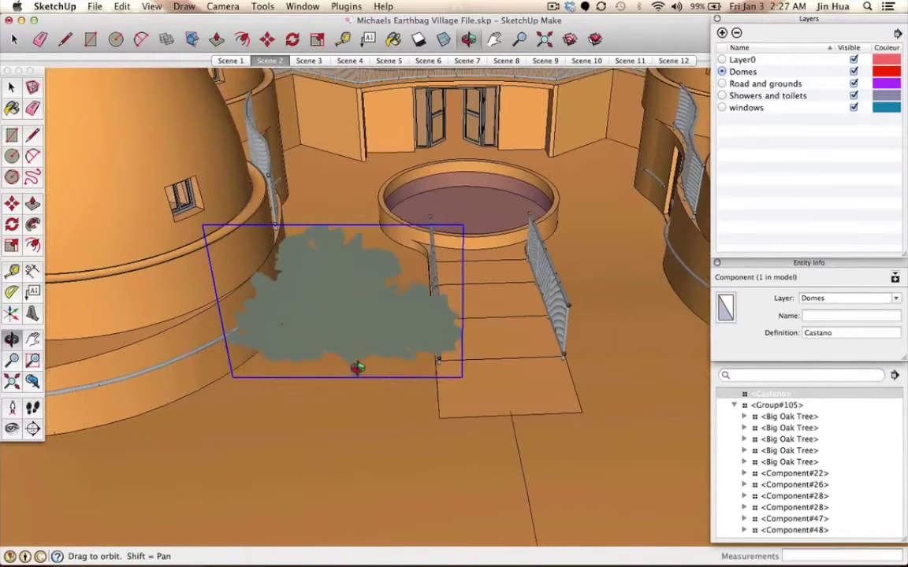
scroll(357, 366, up, 2)
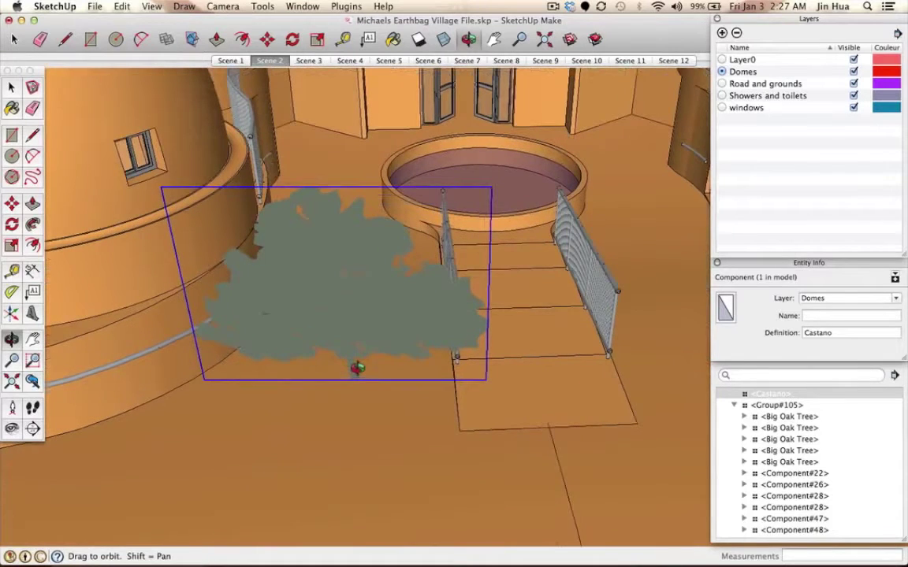
scroll(357, 366, down, 2)
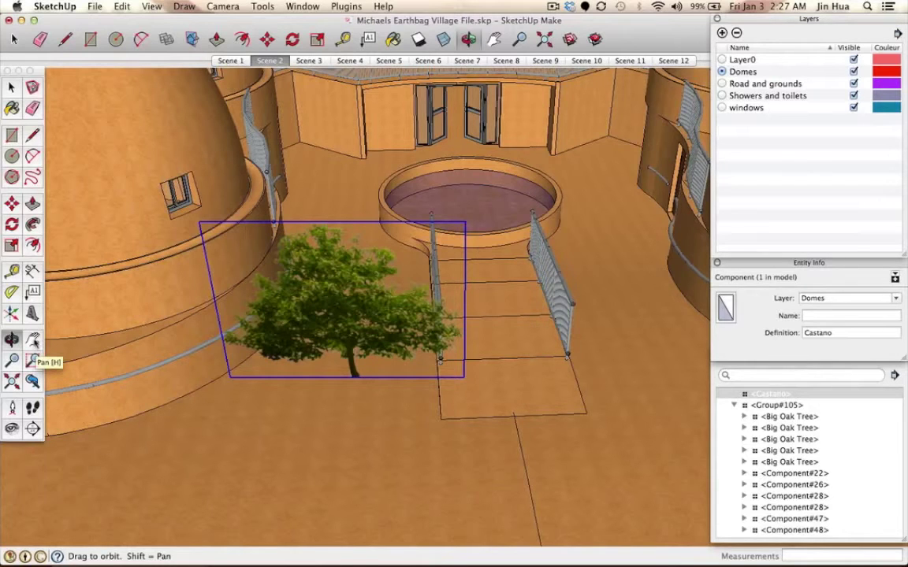
Pan the view to recentre and frame the Castano tree.
click(32, 339)
drag(319, 326, 369, 266)
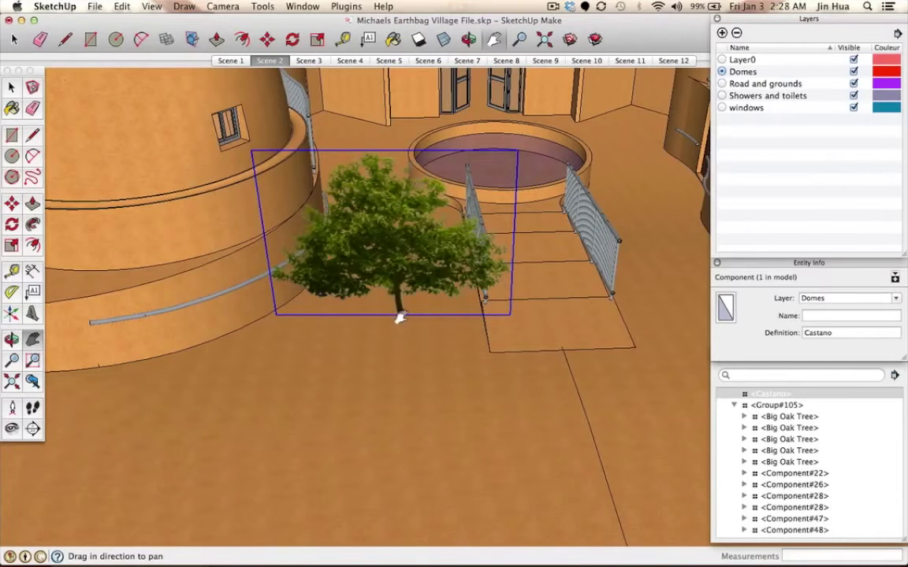
drag(400, 316, 413, 361)
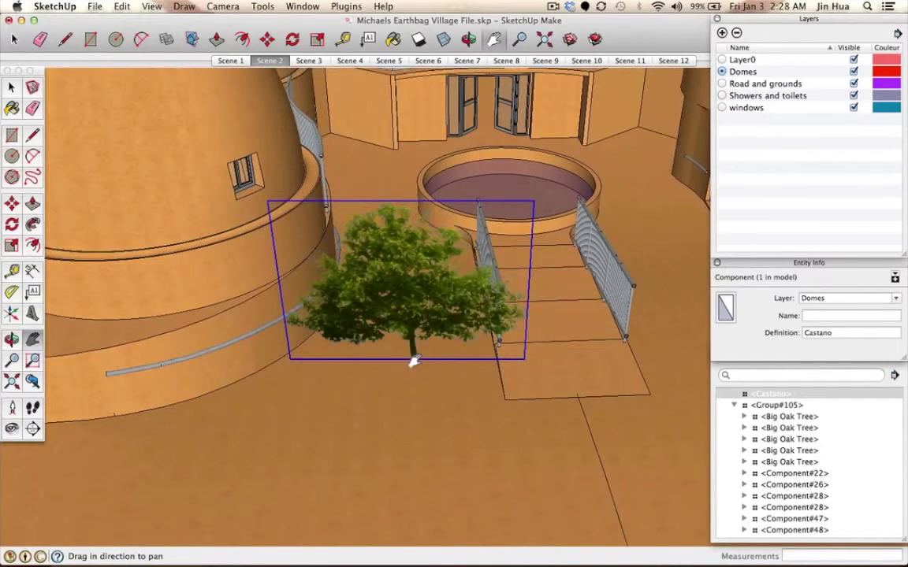
drag(428, 372, 406, 400)
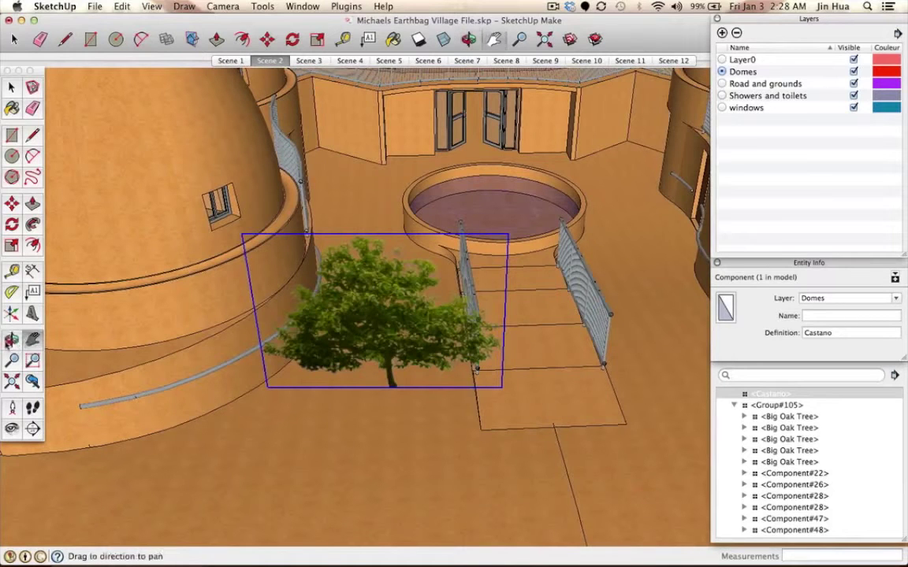
Orbit and zoom around the tree's base, beside the stair railing and from the dome side.
click(10, 338)
key(h)
key(o)
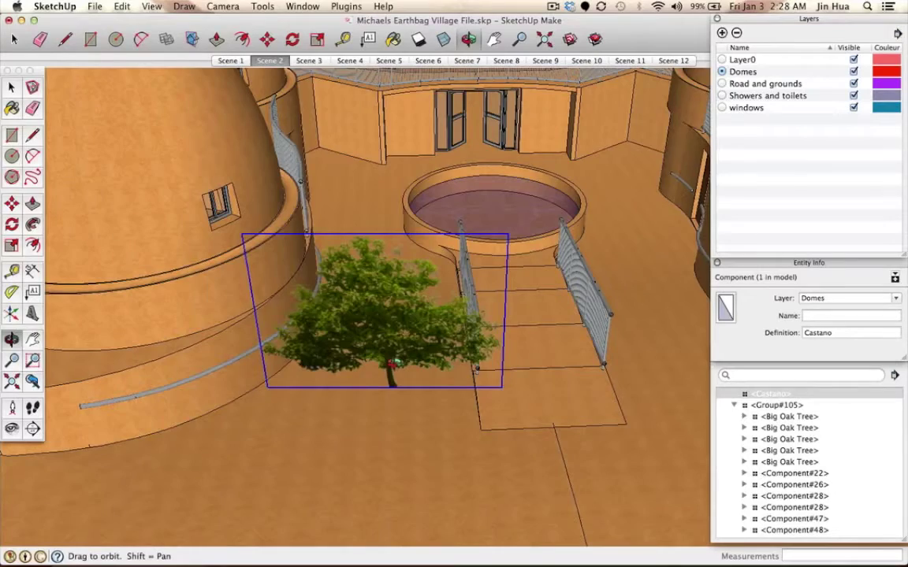
drag(392, 364, 361, 398)
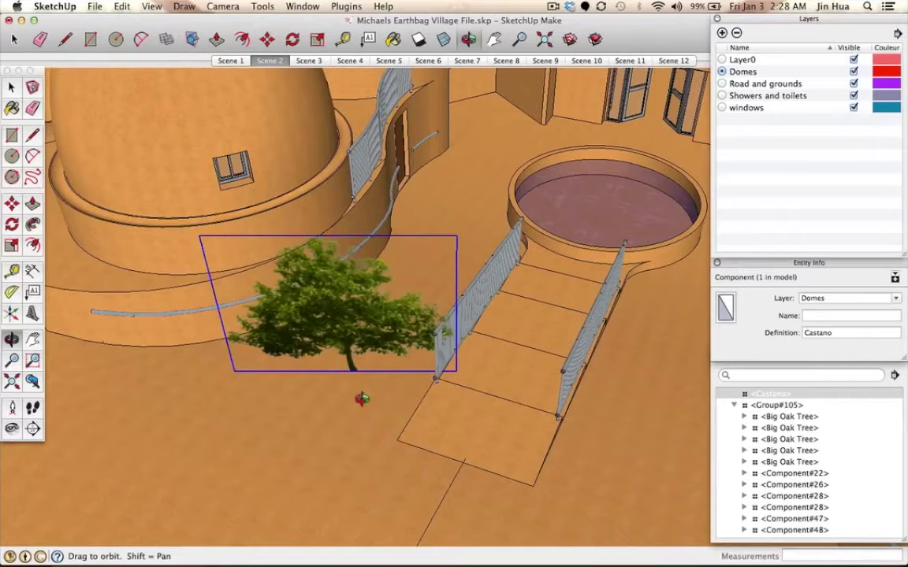
drag(358, 397, 379, 387)
scroll(376, 369, up, 5)
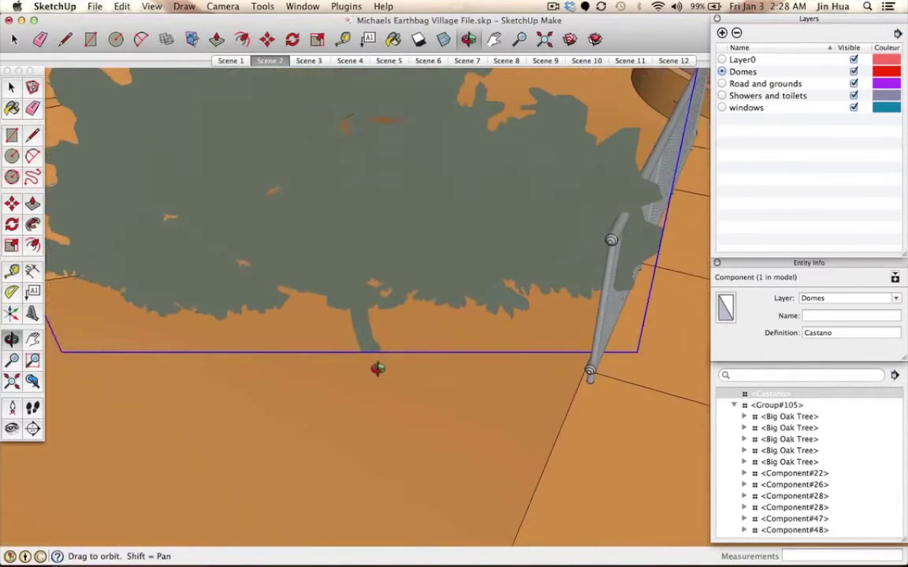
scroll(376, 369, down, 5)
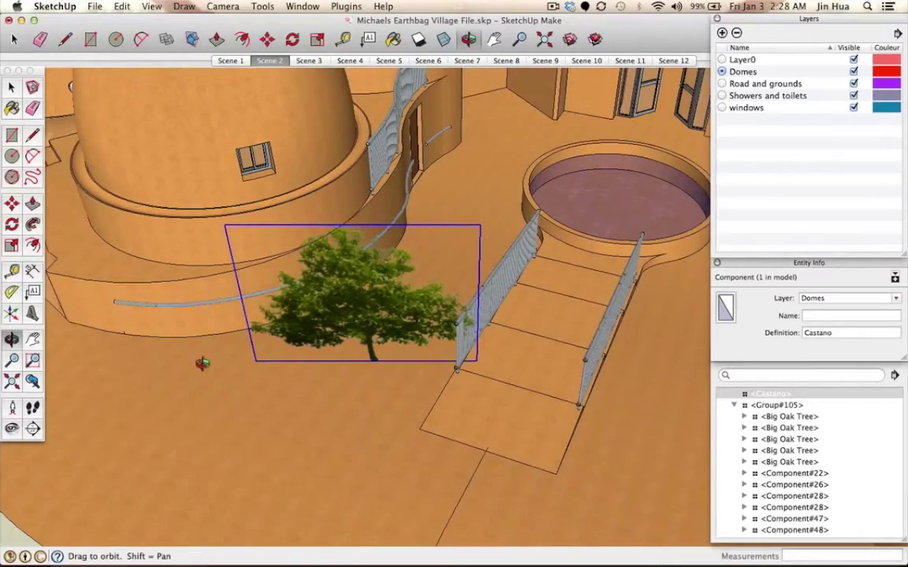
drag(315, 365, 405, 416)
drag(414, 347, 455, 356)
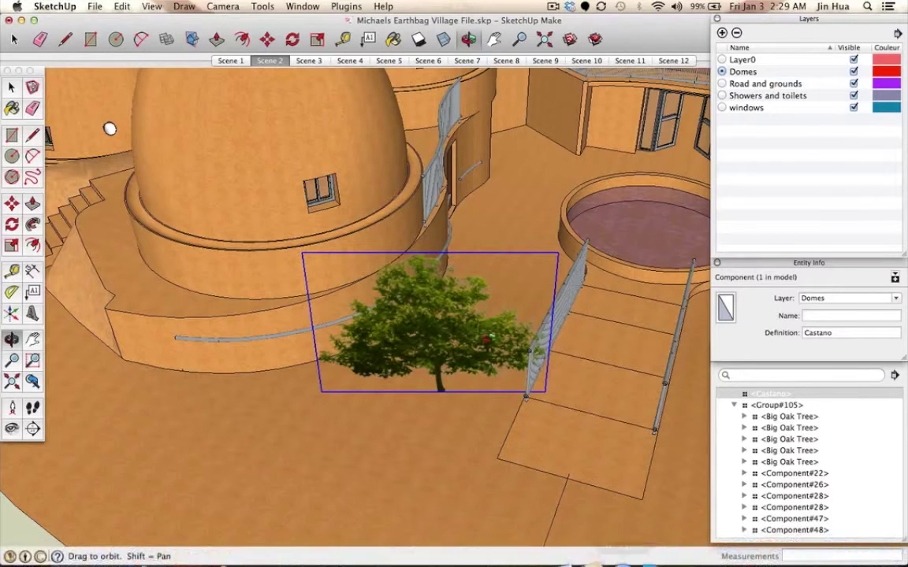
drag(496, 353, 522, 371)
mouse_move(654, 543)
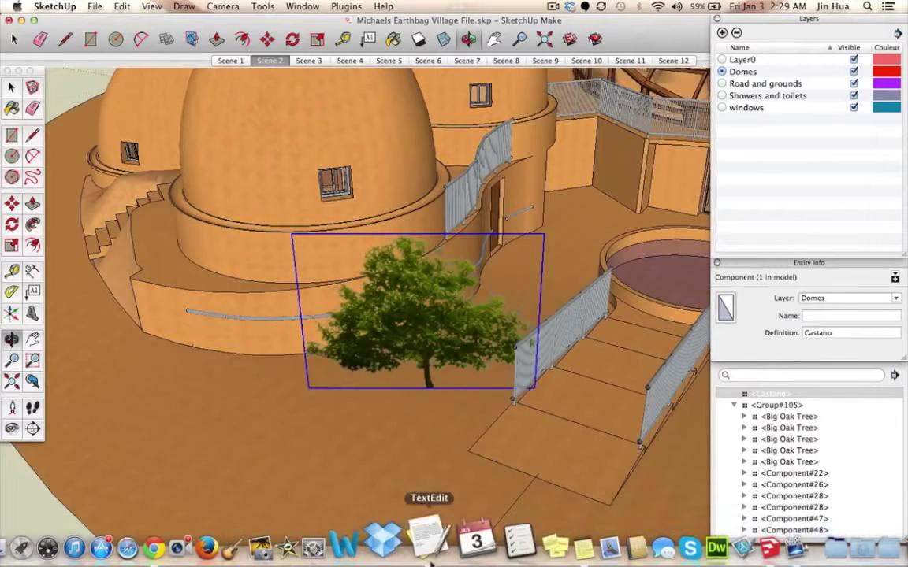
click(361, 552)
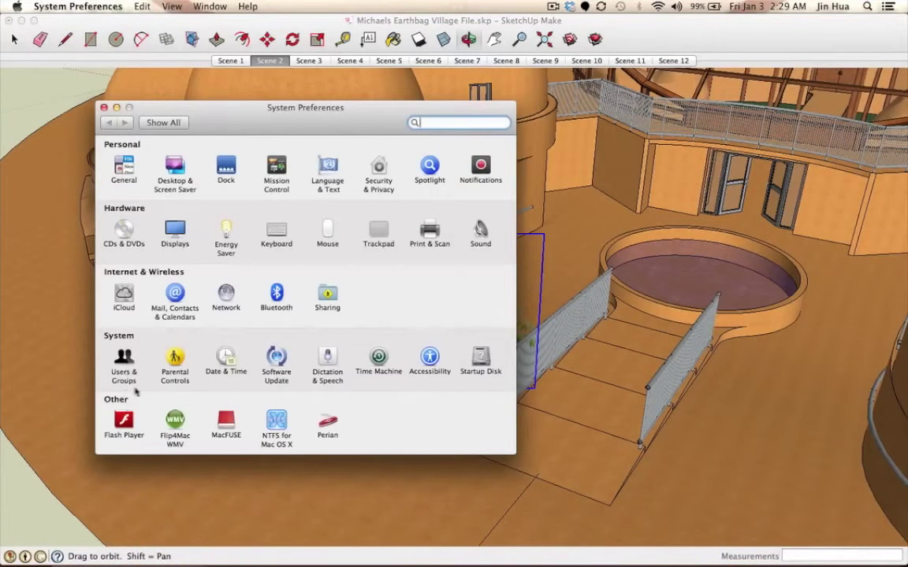
click(383, 233)
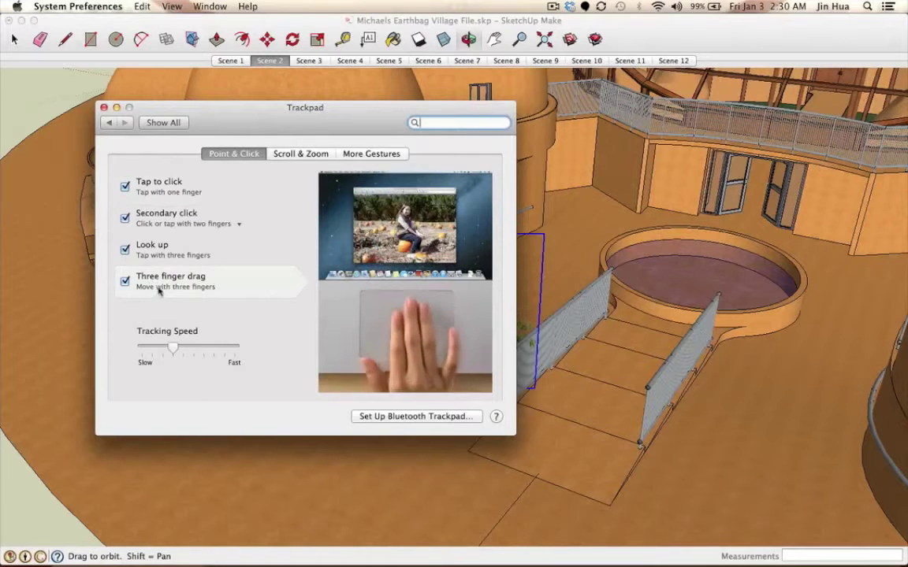
click(103, 107)
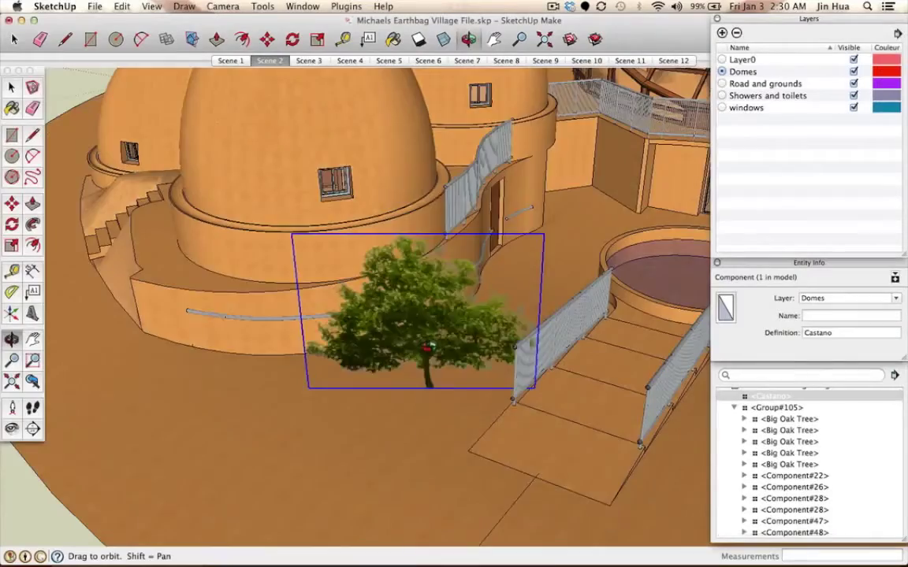
Orbit round to a front view of the tree beside the entrance stairs, then return to Select.
scroll(426, 347, up, 6)
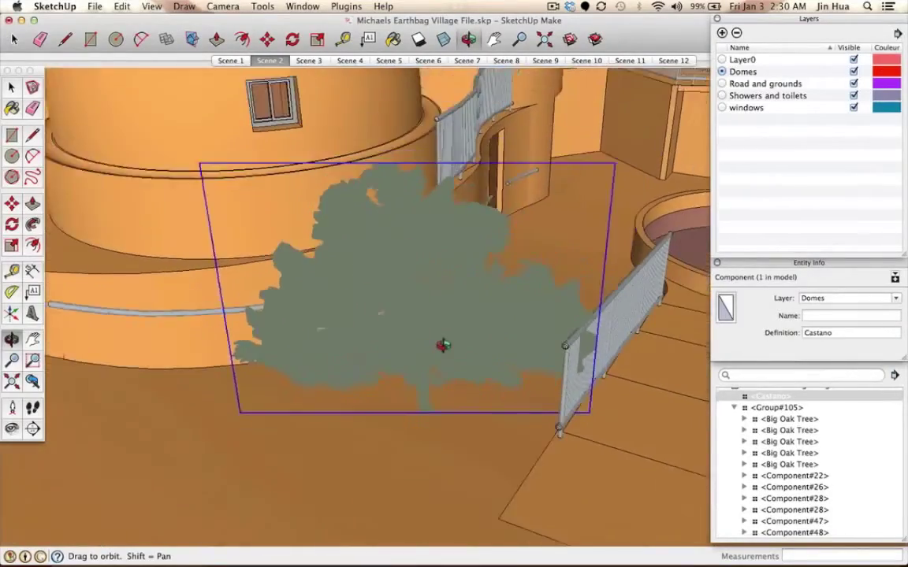
scroll(442, 345, down, 3)
drag(414, 346, 252, 319)
scroll(426, 298, down, 2)
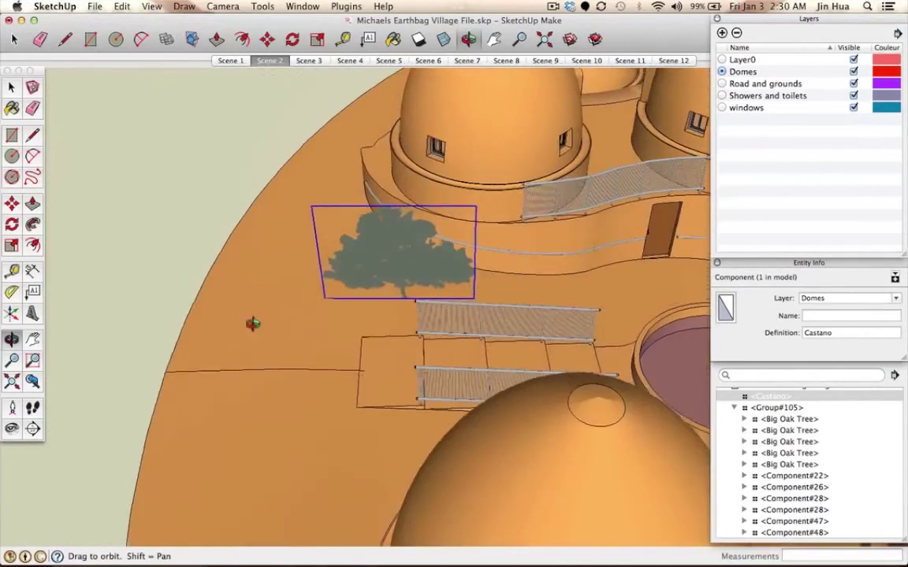
drag(417, 290, 462, 277)
drag(397, 265, 456, 309)
drag(253, 335, 392, 356)
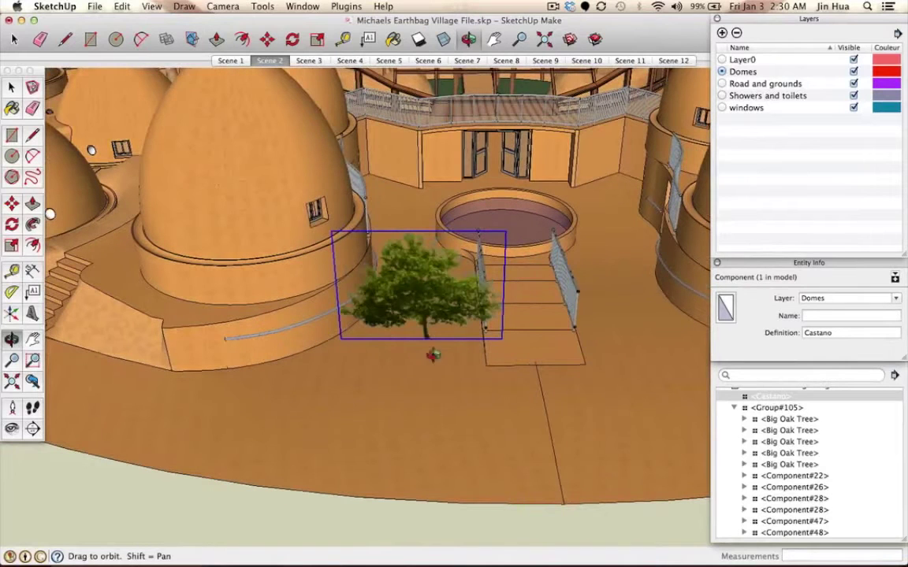
key(space)
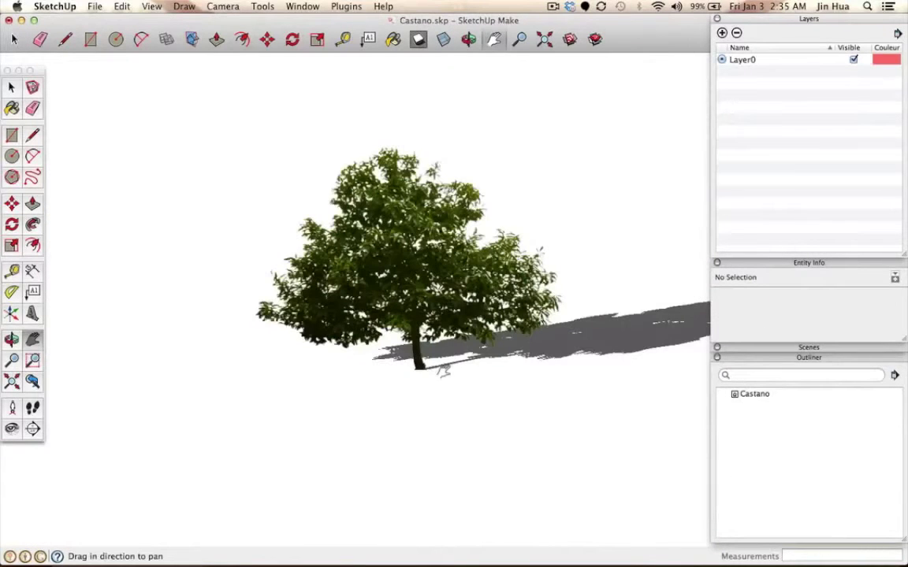
Select all the tree's geometry and make it a new component, Component#1.
drag(444, 371, 453, 383)
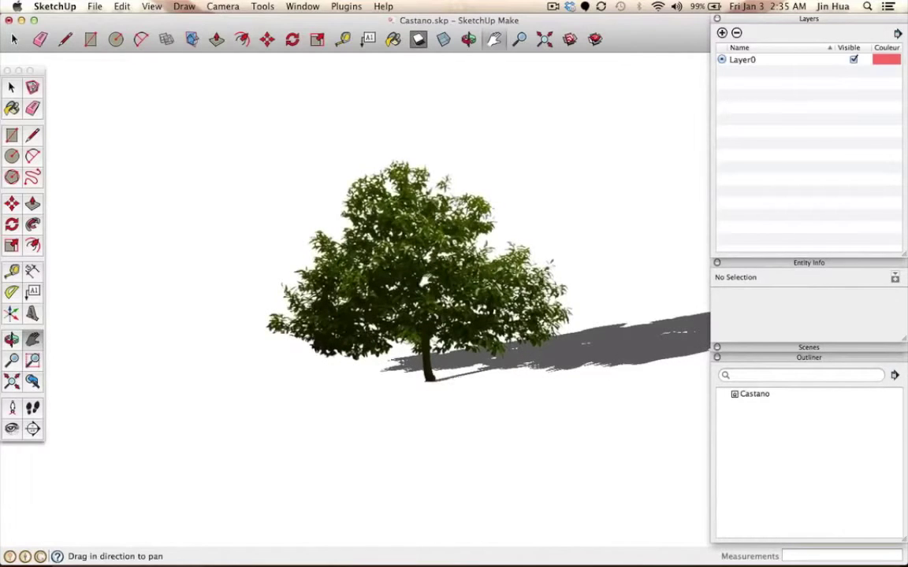
key(space)
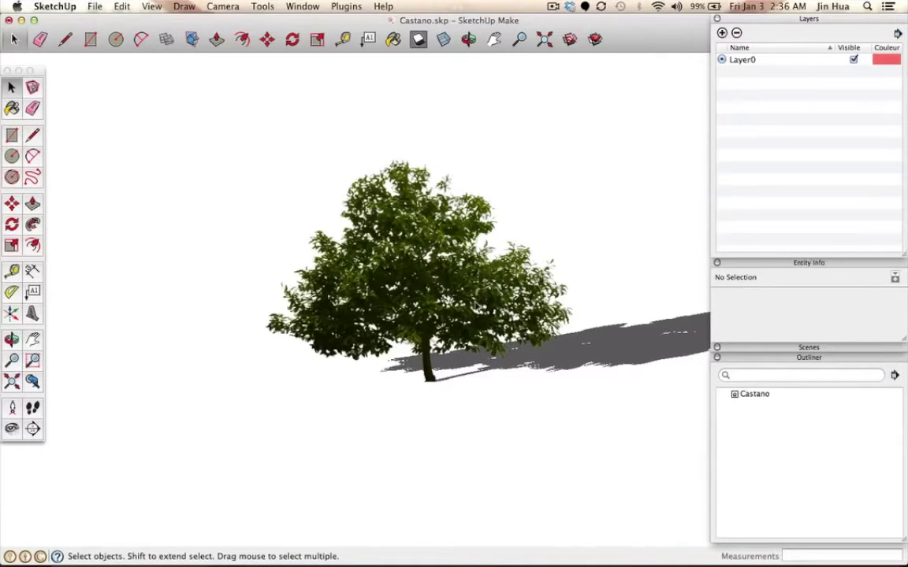
drag(207, 106, 641, 441)
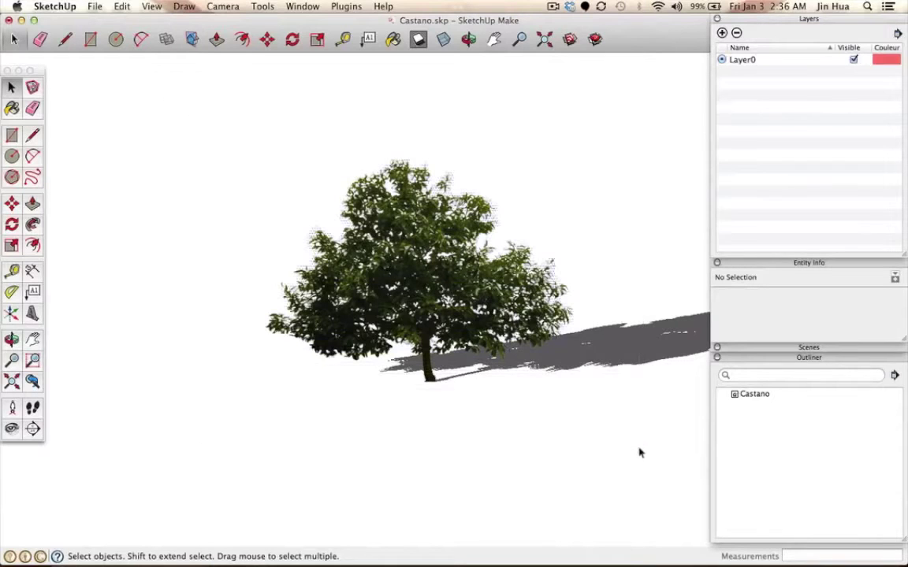
click(94, 6)
mouse_move(121, 6)
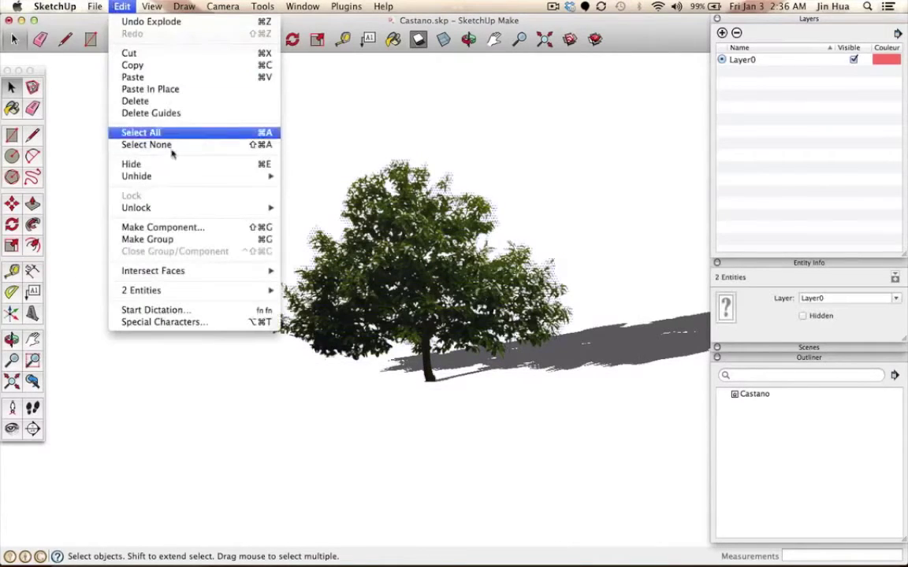
click(190, 230)
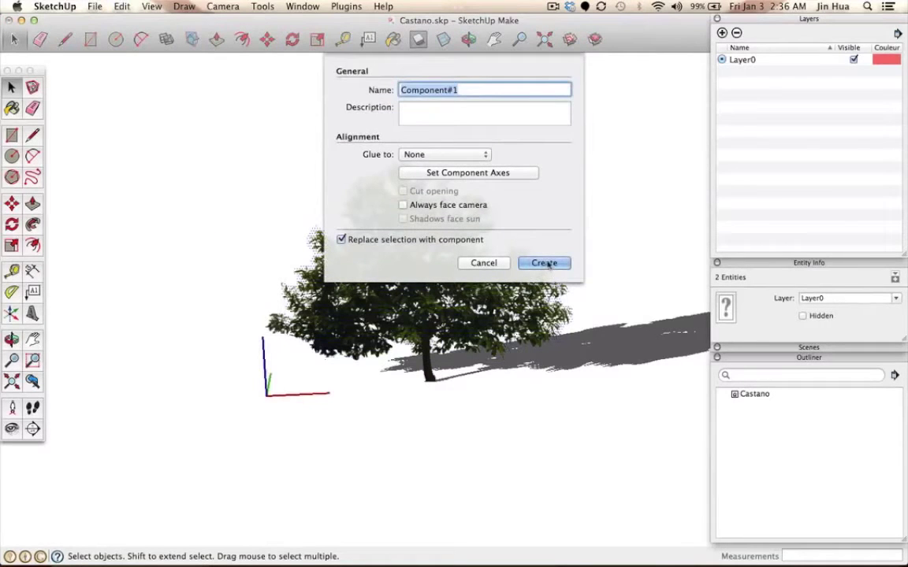
click(545, 263)
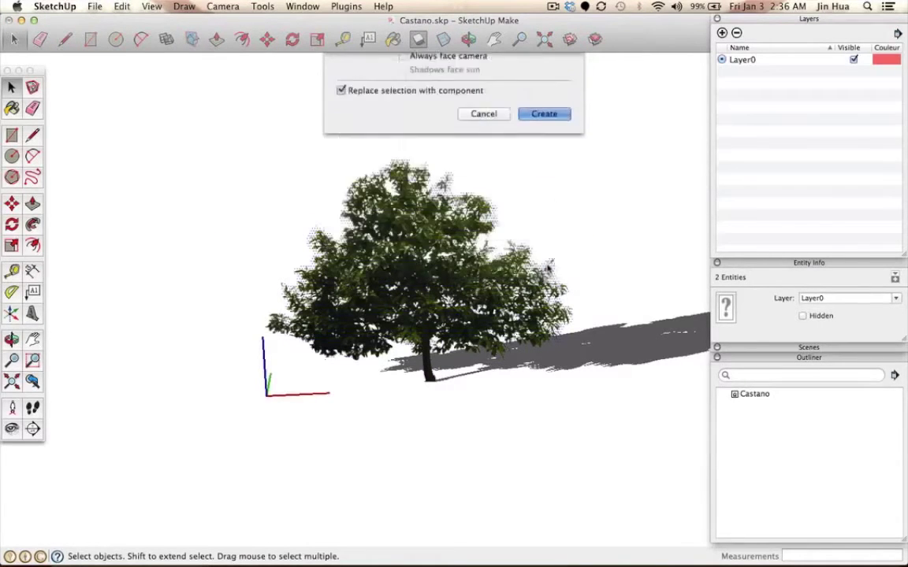
Orbit to check the component edge-on and front-on, then show all open windows.
key(o)
drag(397, 277, 678, 315)
drag(376, 327, 422, 297)
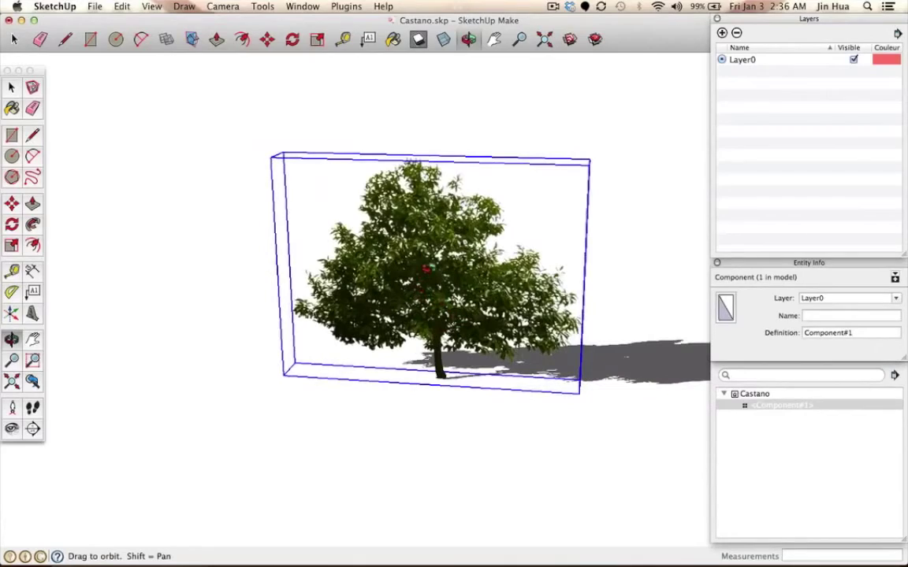
key(ctrl+Up)
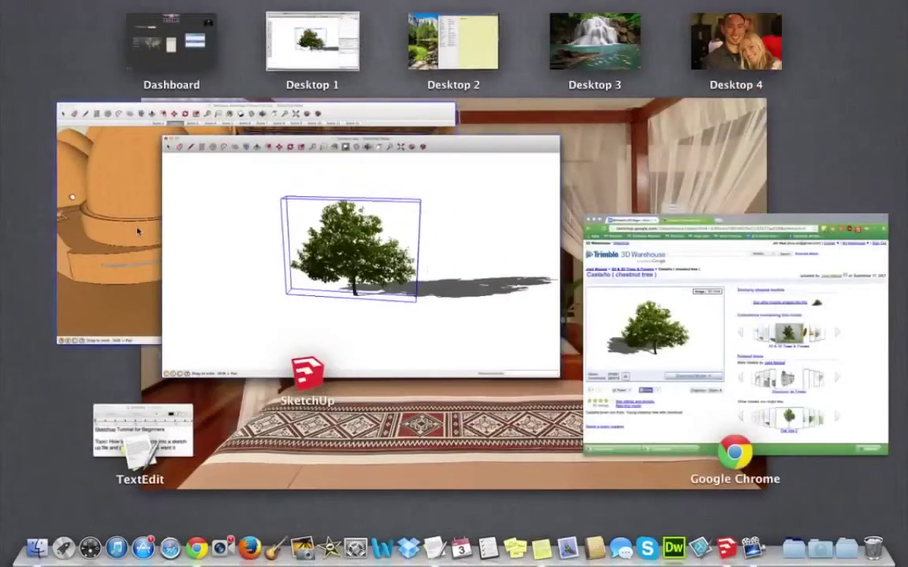
Switch to the Earthbag Village model and paste another copy of the Castano tree.
click(122, 202)
drag(423, 368, 491, 361)
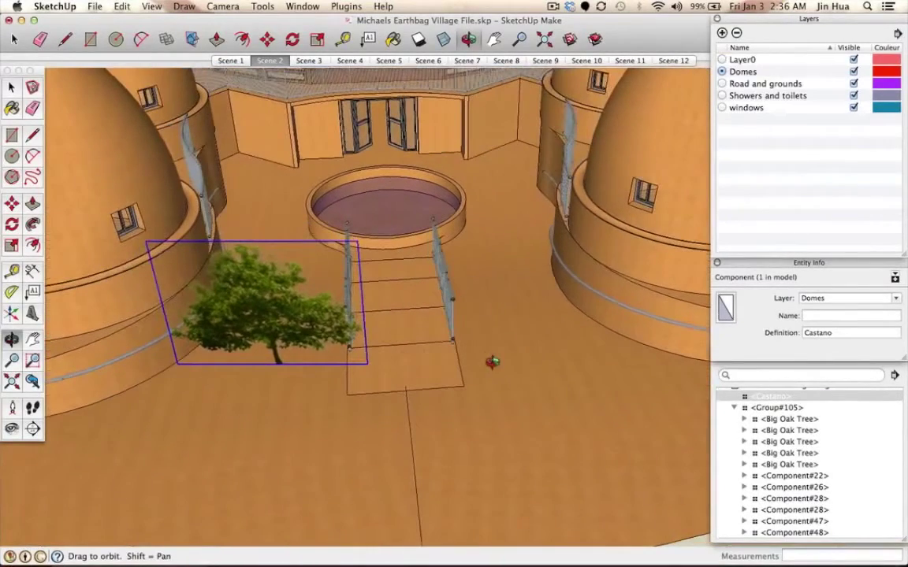
key(super+v)
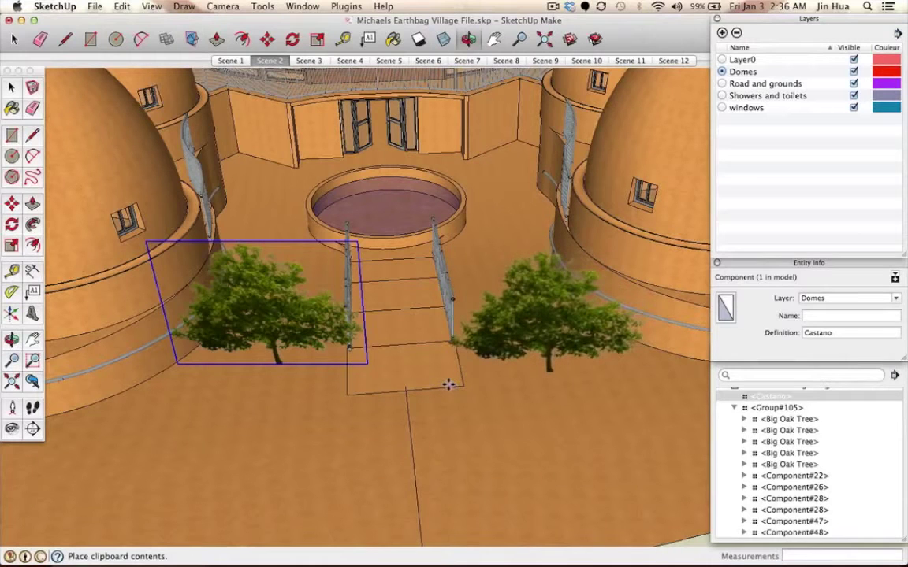
Place the pasted tree copy right of the entrance stairs and zoom in on it.
click(575, 374)
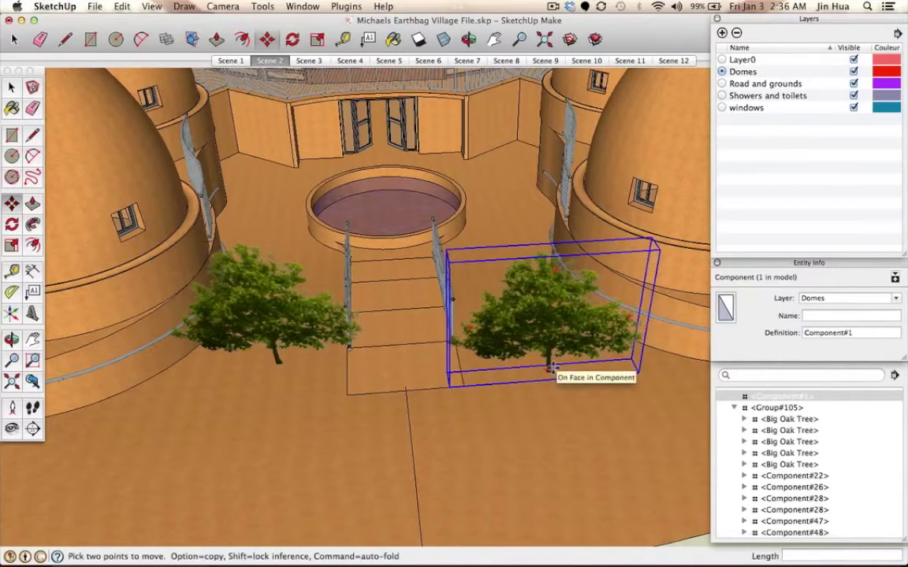
scroll(551, 368, up, 2)
scroll(552, 367, up, 3)
scroll(552, 367, down, 5)
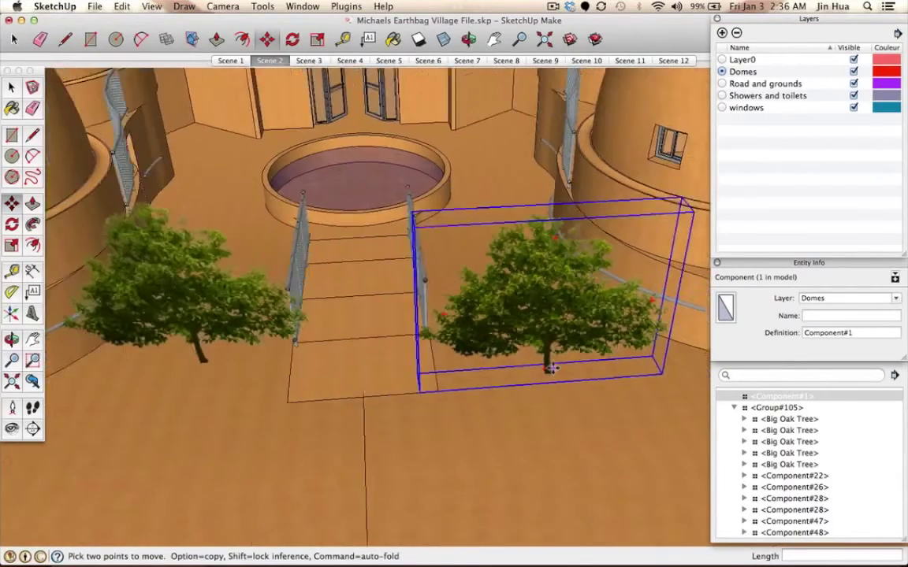
scroll(552, 367, up, 3)
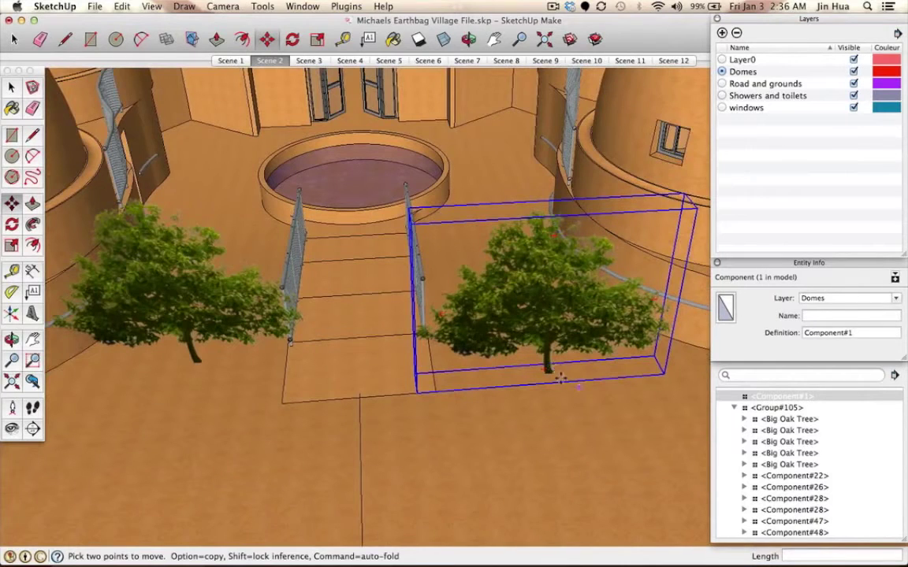
key(q)
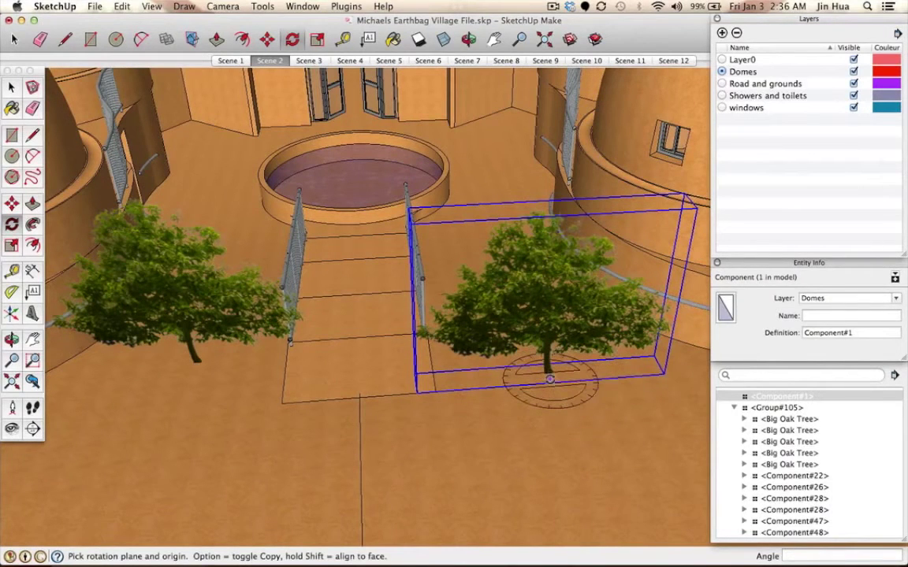
Rotate the right-hand tree 64.4° about its trunk base.
click(549, 380)
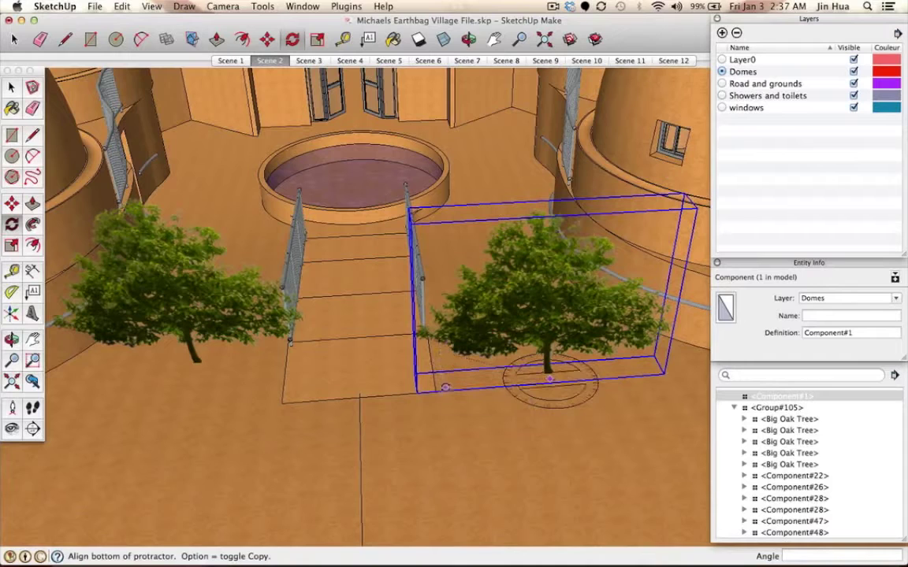
click(446, 386)
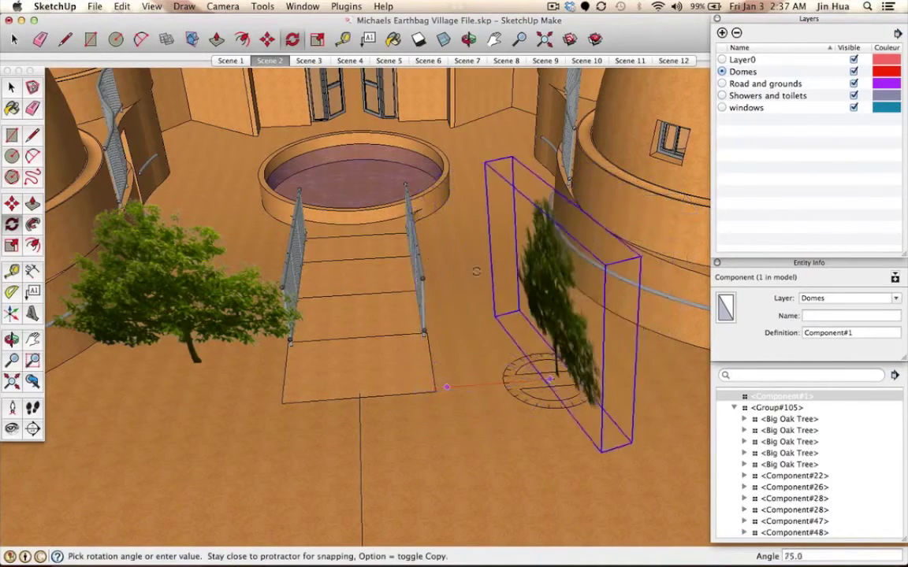
click(445, 299)
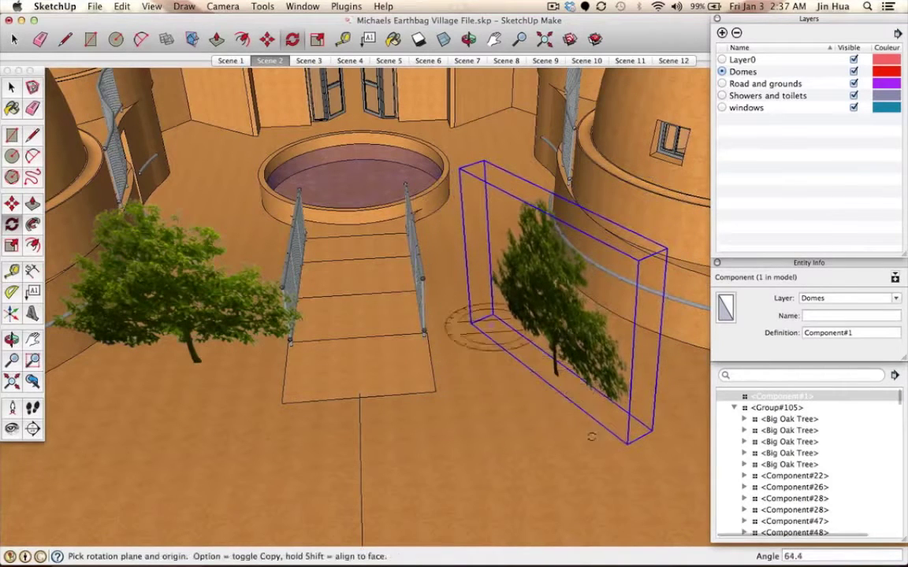
key(o)
drag(572, 415, 596, 388)
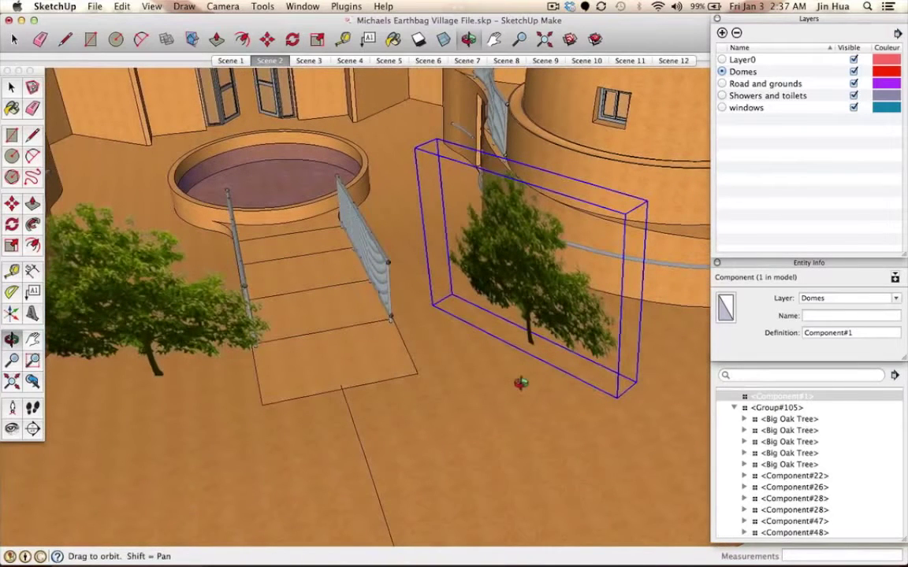
Attempt further rotations of the tree, cancelling each one.
key(q)
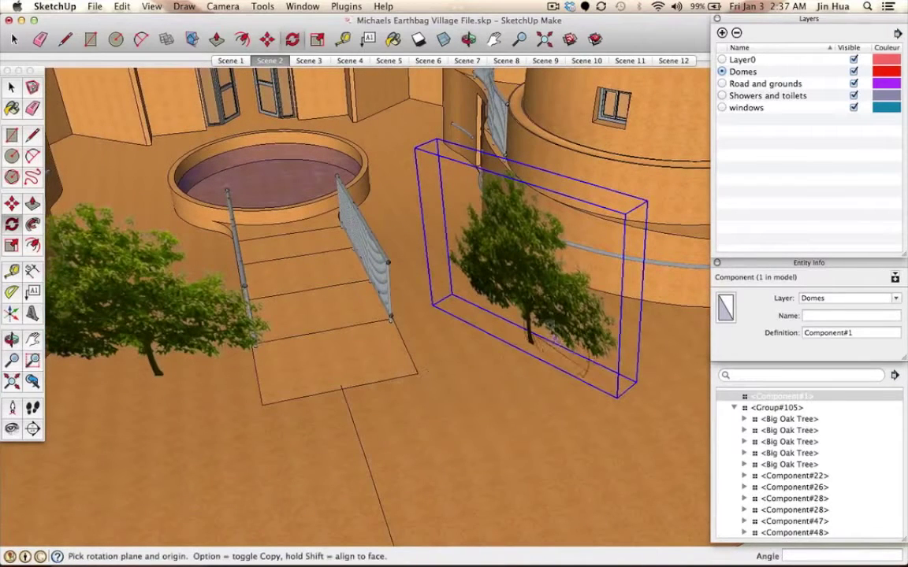
key(space)
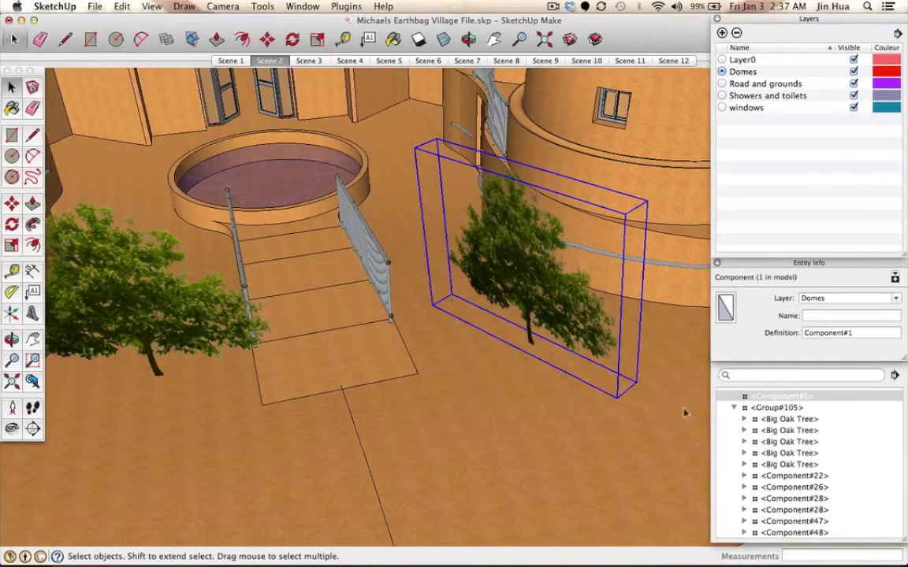
key(q)
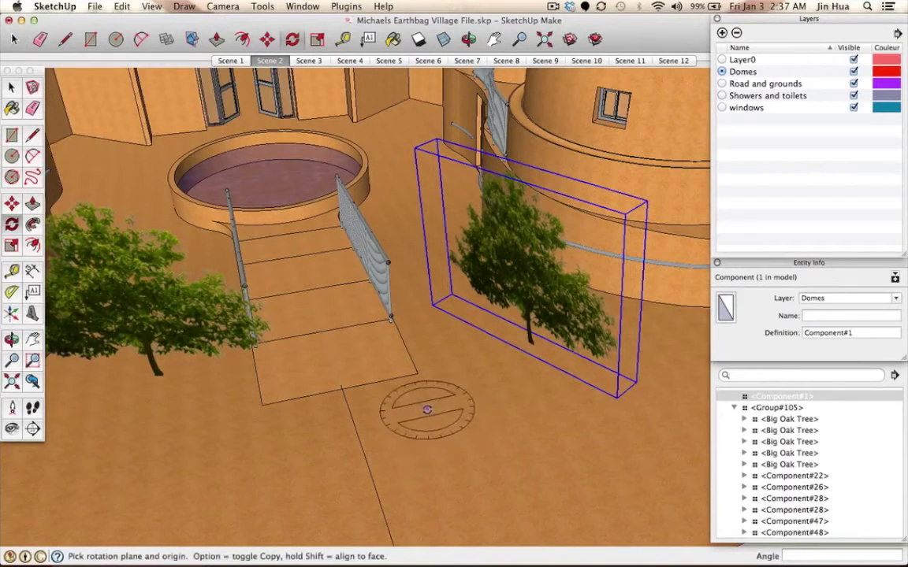
click(426, 409)
click(543, 494)
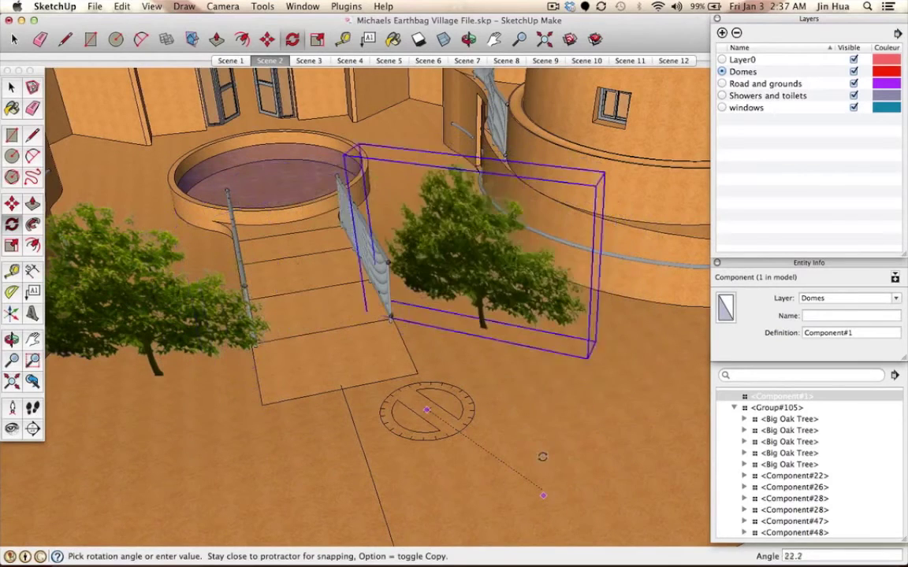
click(524, 362)
key(space)
key(q)
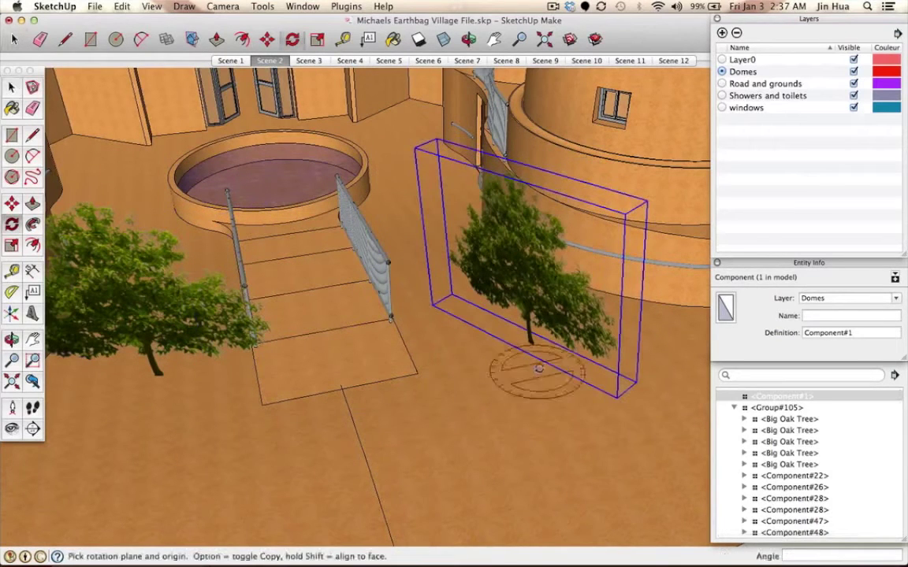
drag(541, 359, 580, 438)
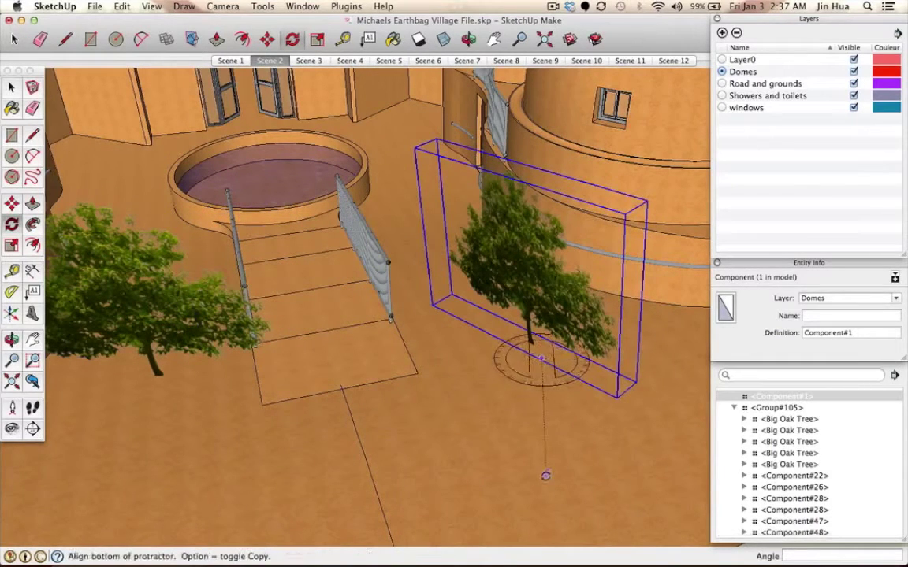
click(545, 475)
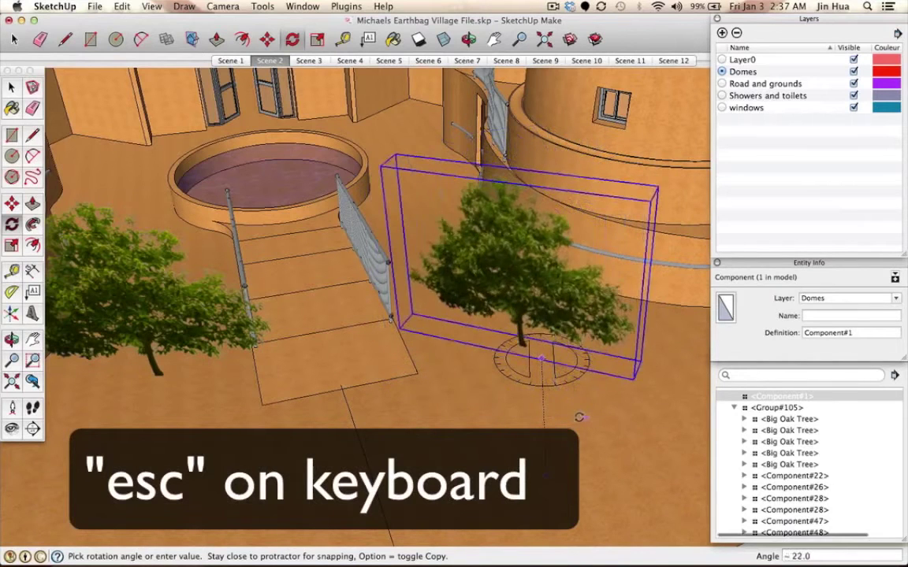
key(Escape)
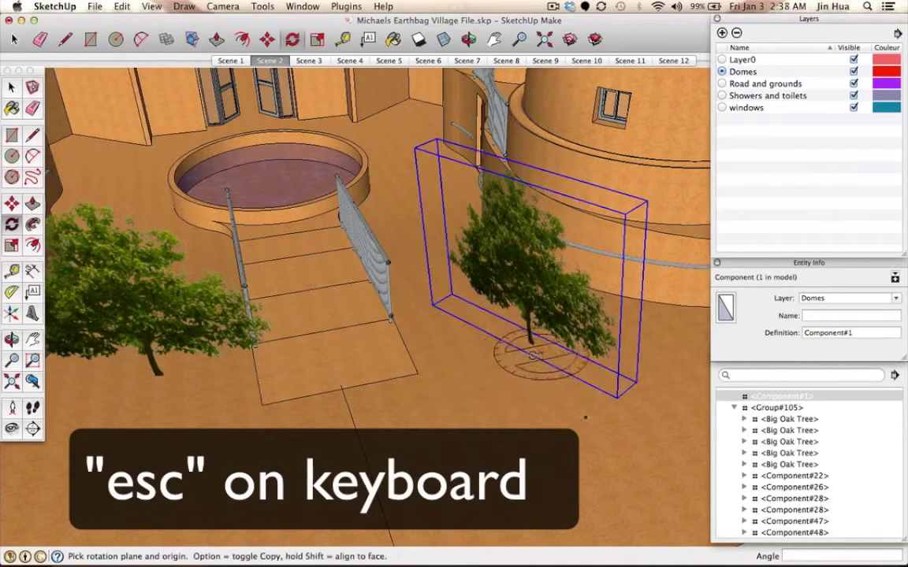
Try a 90° turn of the tree, undo it, and orbit out to the domes and stairs.
click(526, 352)
click(607, 394)
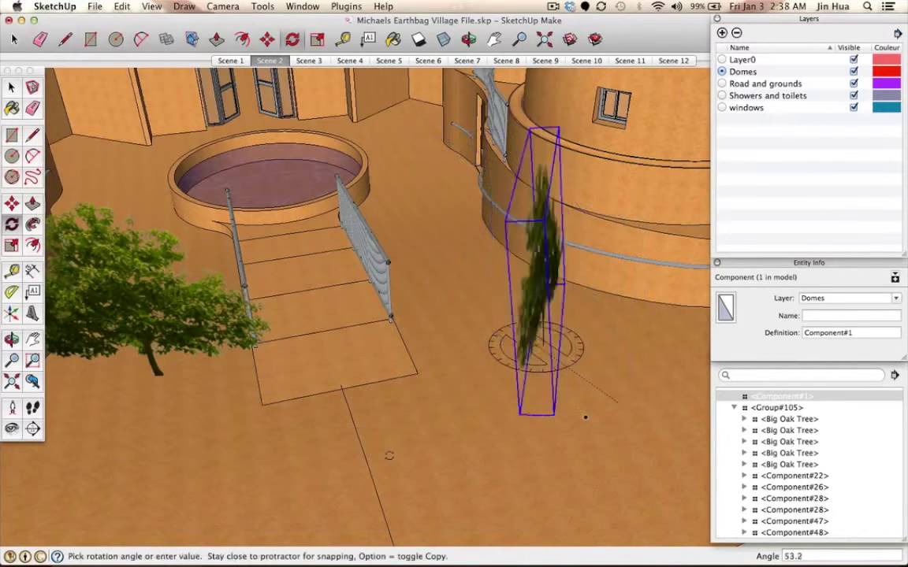
click(630, 413)
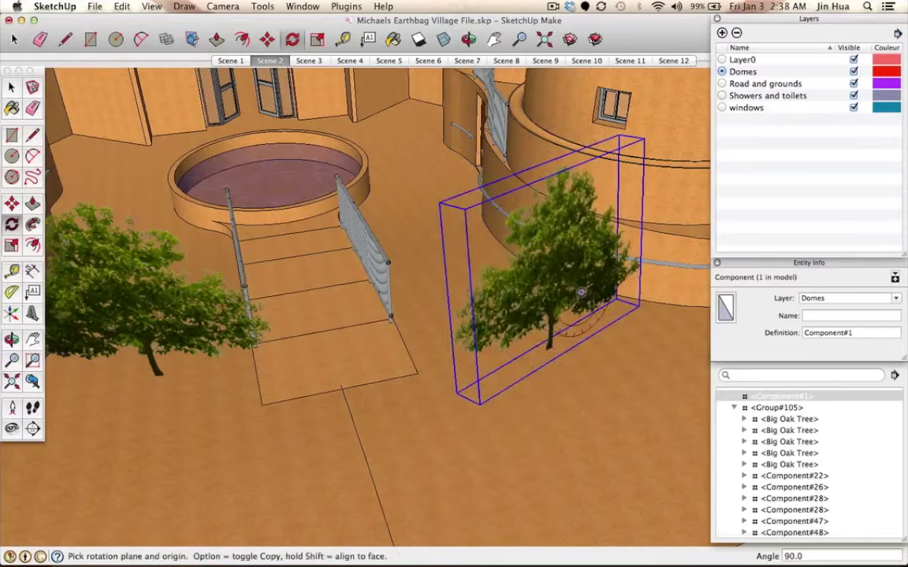
click(122, 6)
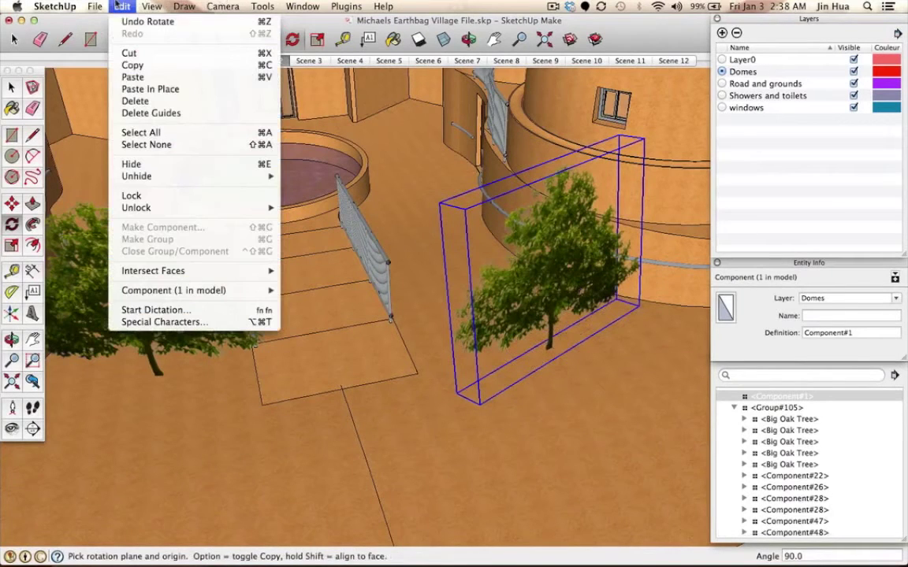
click(167, 24)
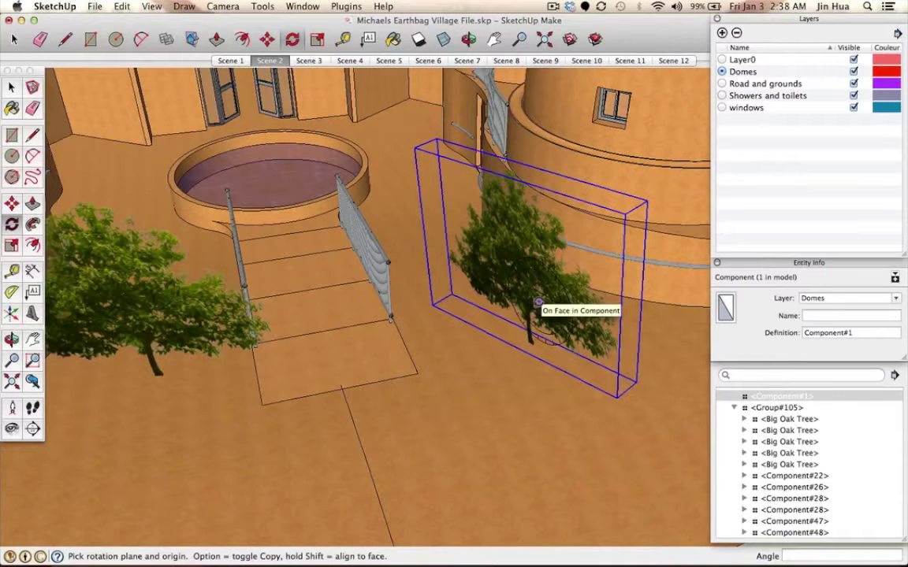
middle_drag(375, 389, 430, 371)
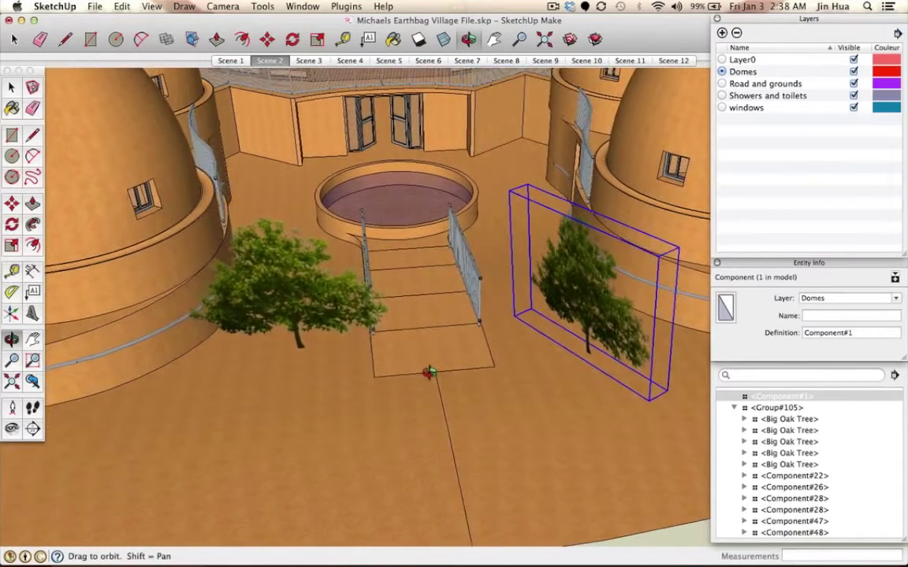
Delete the right-hand tree (Component#1) and orbit down to ground level.
key(space)
click(280, 273)
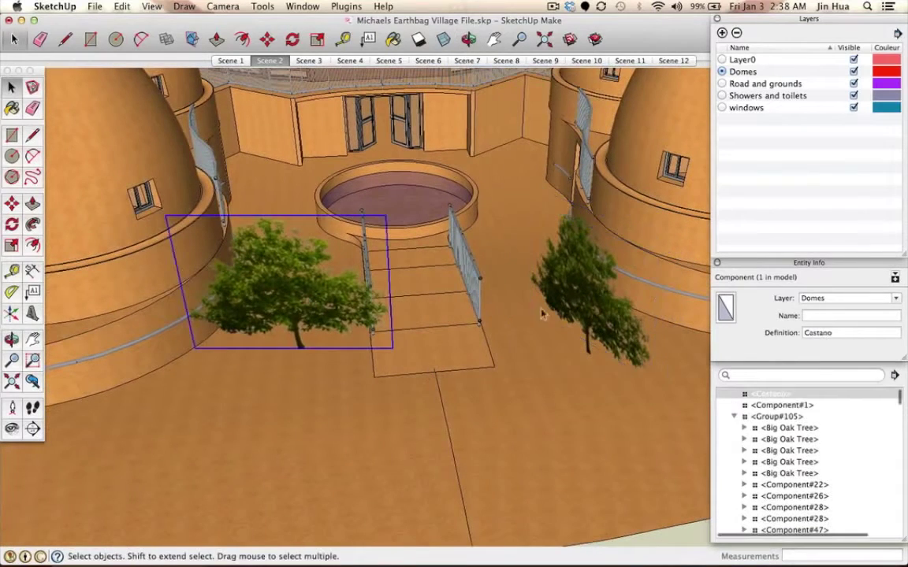
click(592, 308)
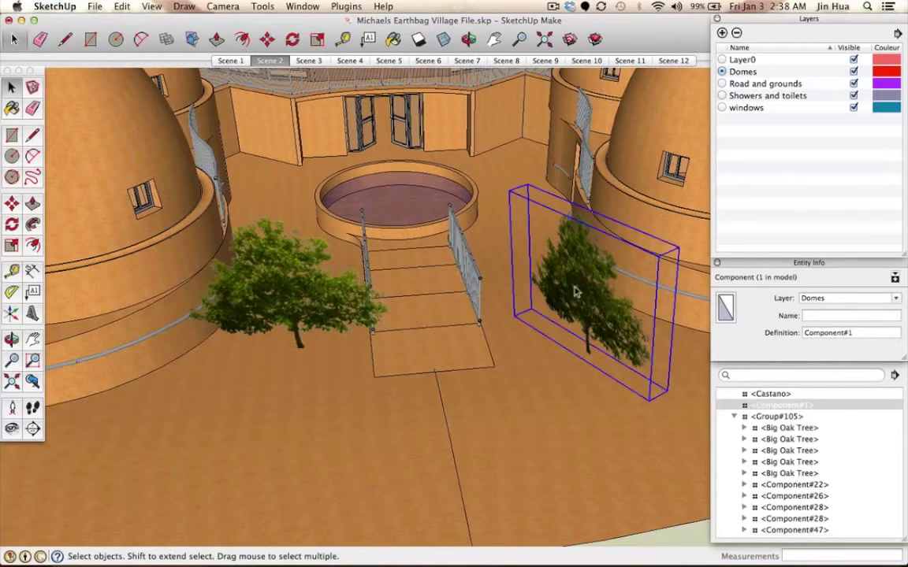
key(Delete)
key(o)
drag(294, 386, 230, 263)
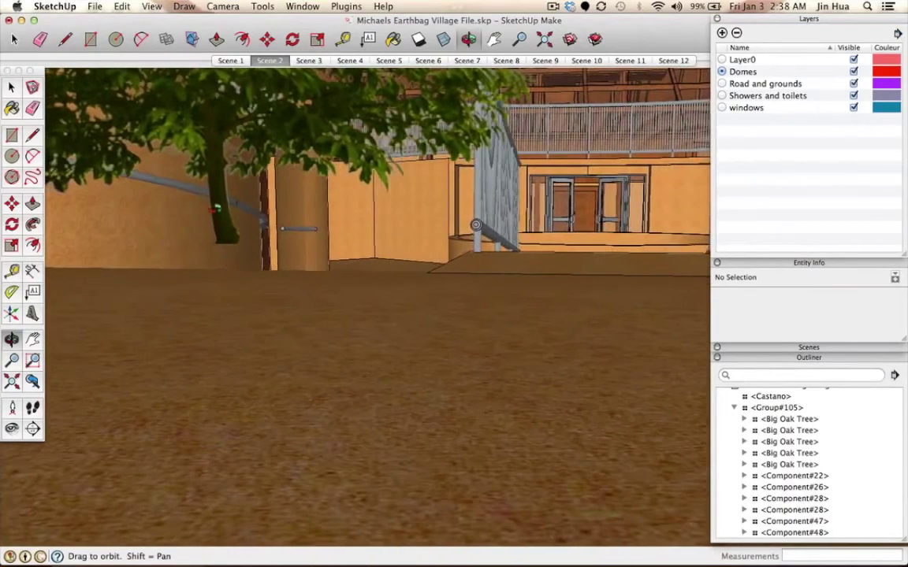
Select the Castano tree and orbit and zoom down to its trunk base.
key(space)
click(224, 210)
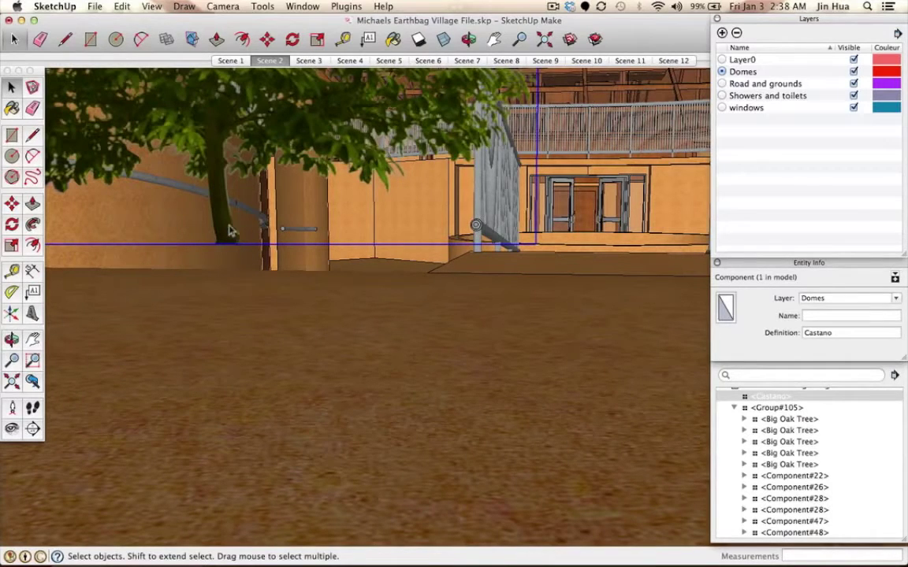
key(o)
drag(237, 250, 312, 214)
drag(418, 334, 370, 304)
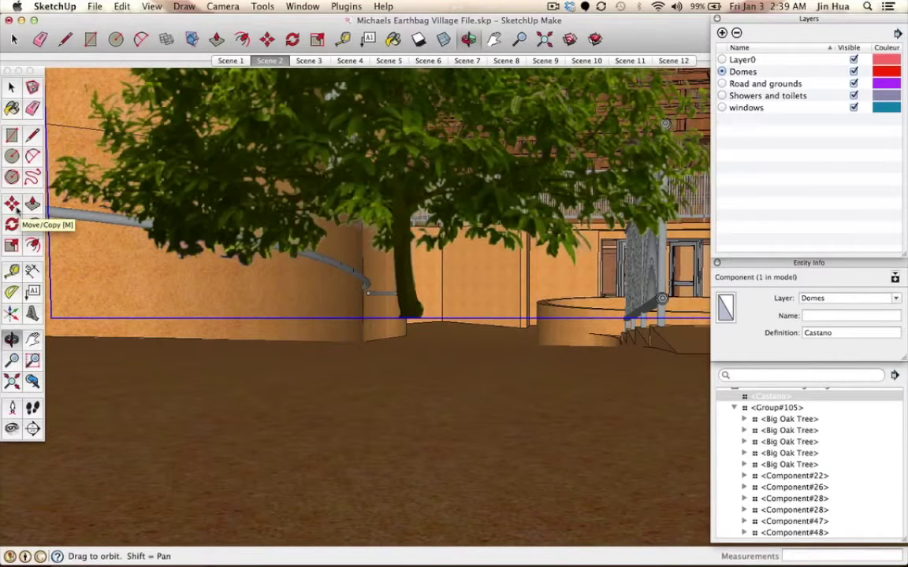
click(14, 206)
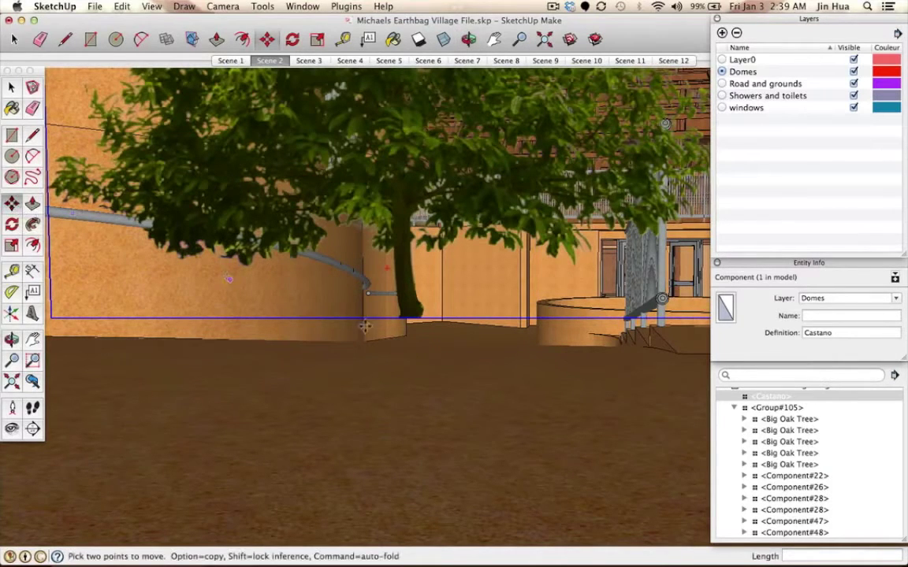
middle_drag(425, 398, 423, 433)
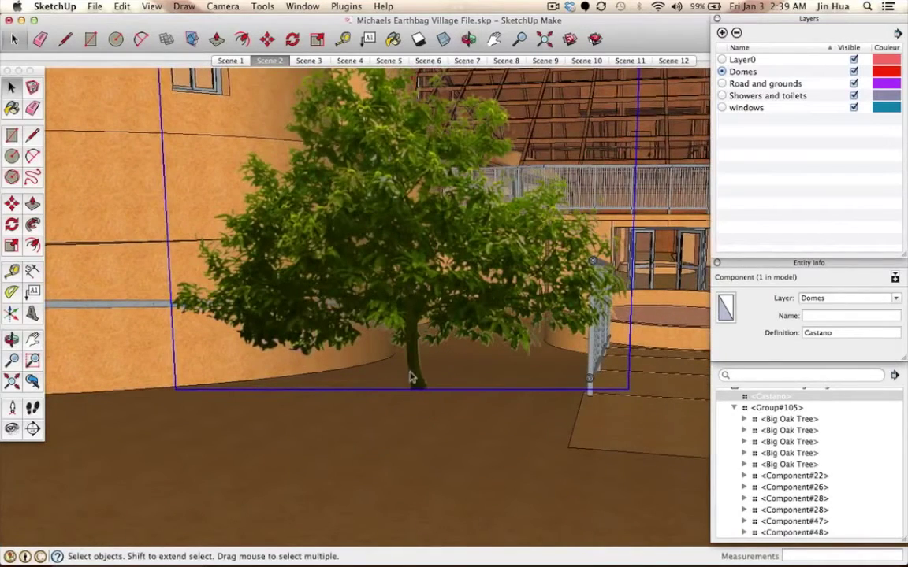
scroll(416, 387, up, 5)
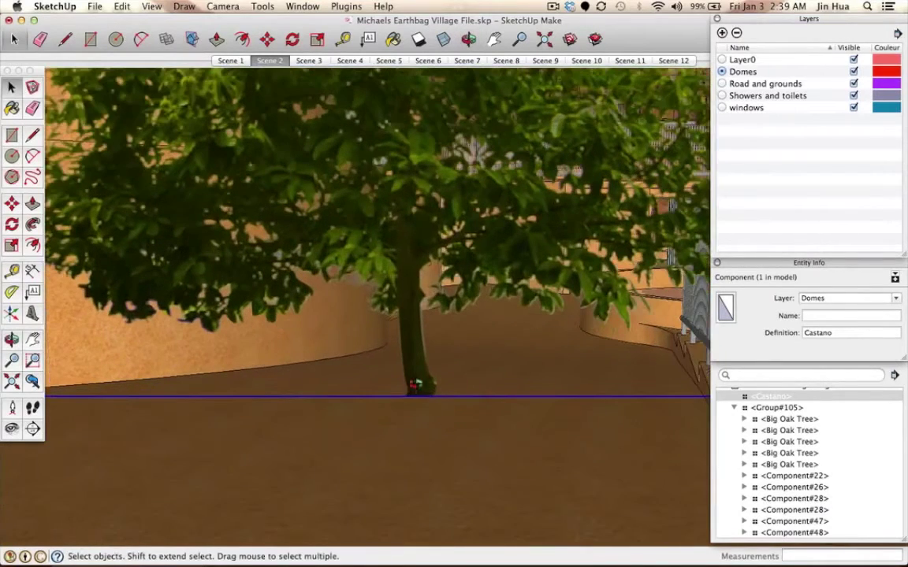
key(o)
drag(431, 347, 428, 321)
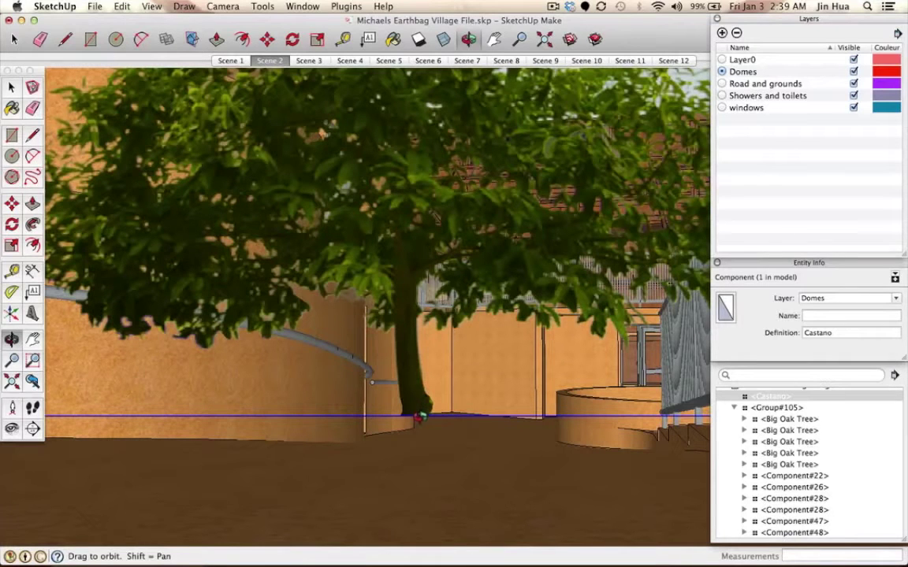
Move the Castano tree so its trunk rests on the ground beside the dome, then orbit to check.
key(m)
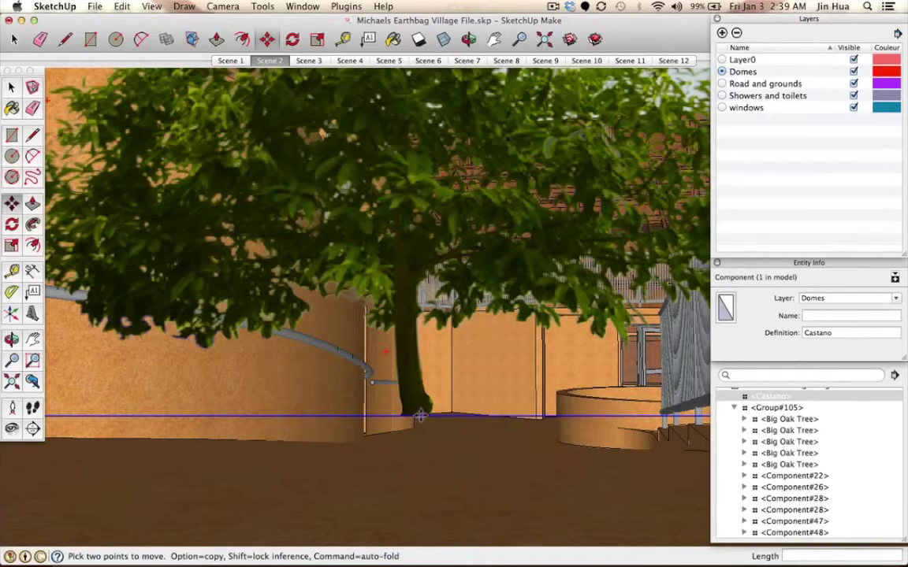
scroll(418, 418, down, 3)
scroll(394, 386, up, 3)
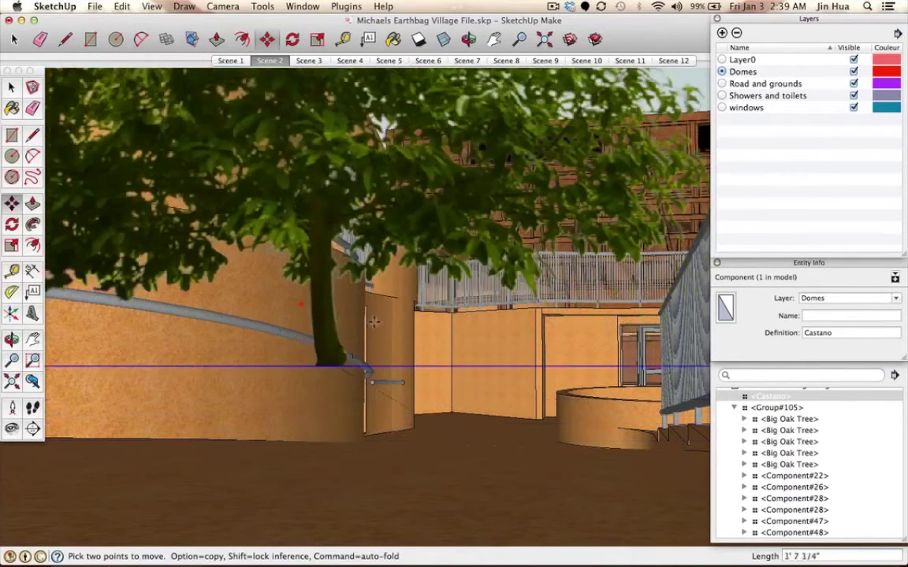
scroll(374, 321, down, 3)
scroll(319, 457, up, 3)
scroll(319, 457, down, 5)
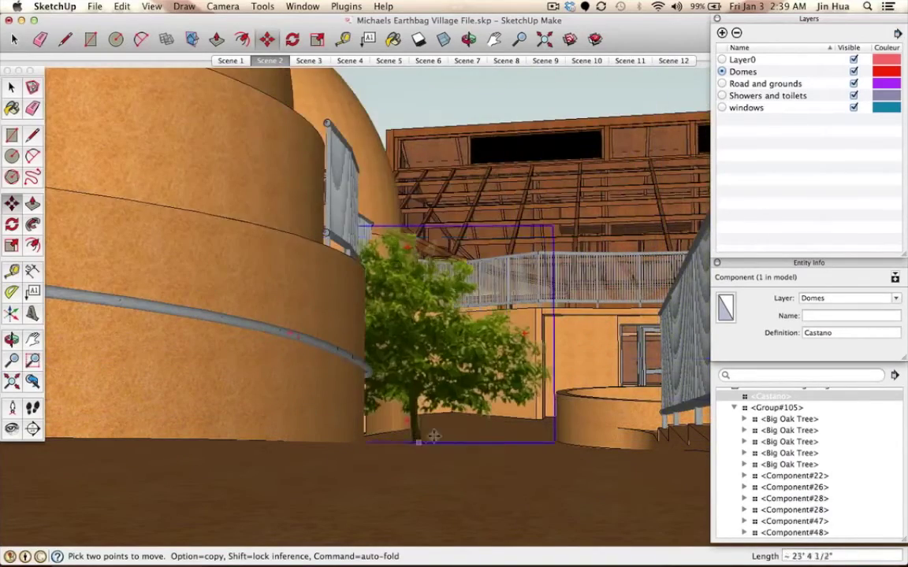
scroll(442, 394, up, 5)
scroll(361, 359, down, 5)
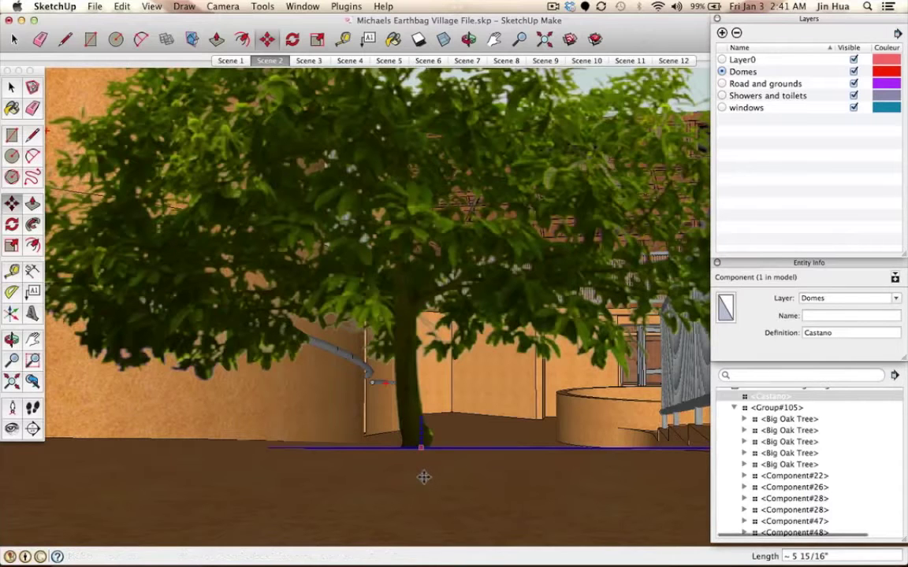
middle_drag(453, 470, 518, 471)
scroll(447, 346, down, 8)
drag(447, 352, 411, 324)
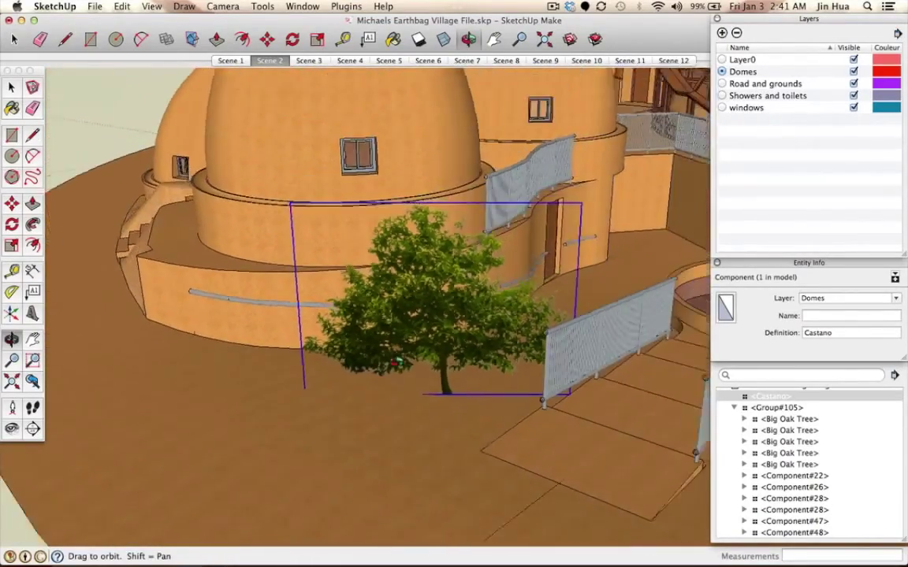
Move the Castano tree from beside the stairs up onto the top of the dome.
drag(422, 361, 452, 369)
key(m)
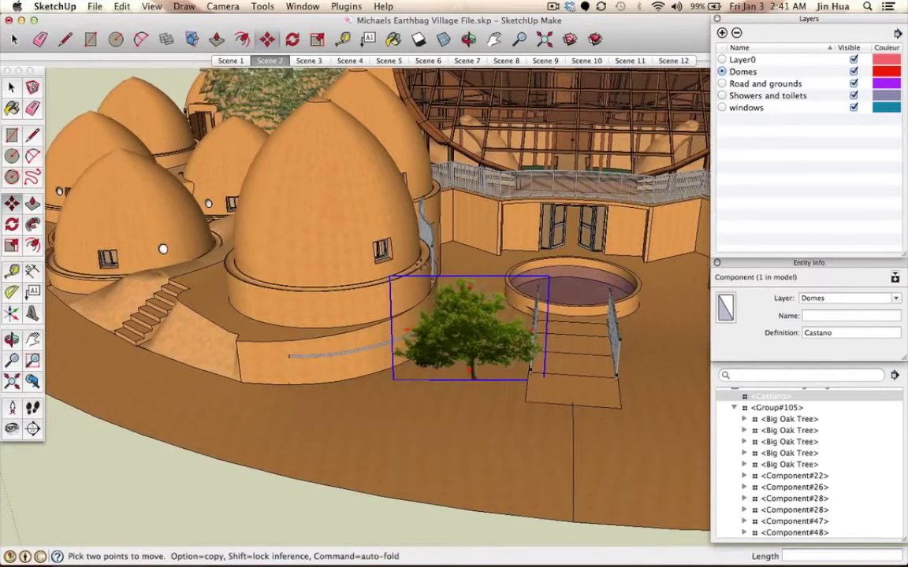
click(471, 372)
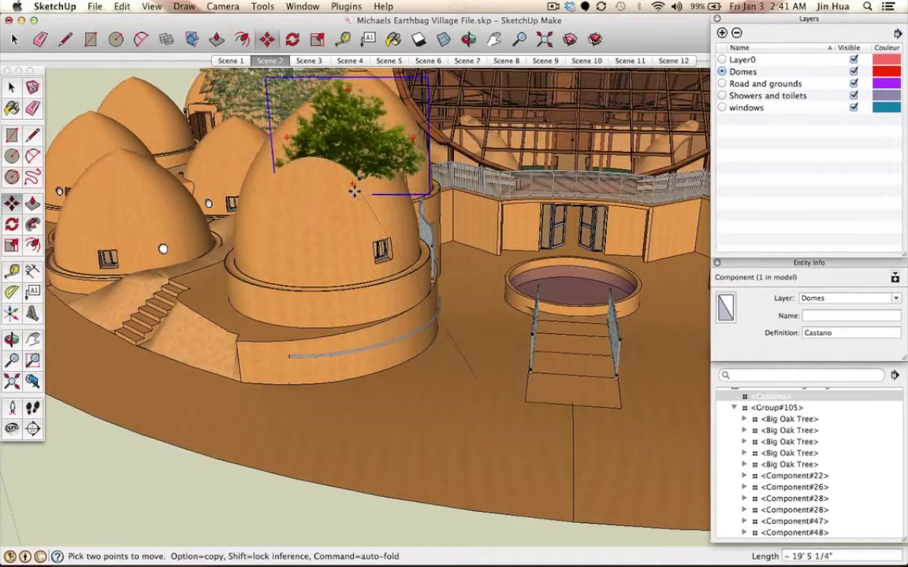
click(355, 190)
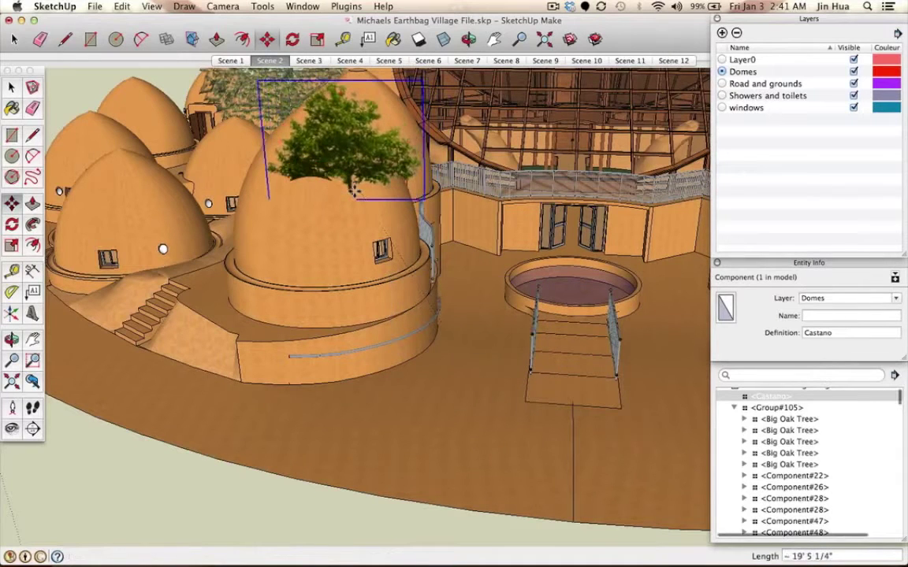
middle_drag(344, 283, 371, 221)
scroll(371, 221, up, 5)
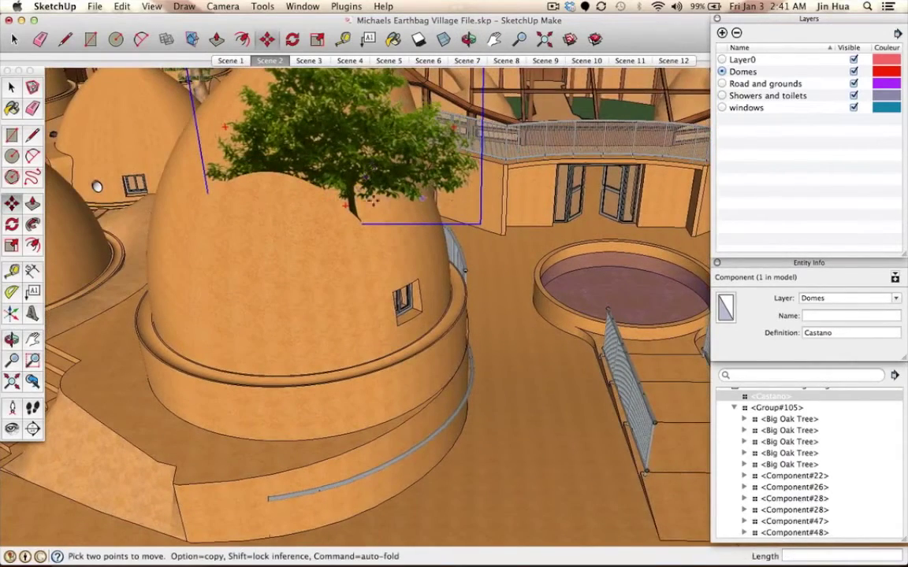
Bring the tree back down to stand in front of the dome near the stairs.
click(378, 166)
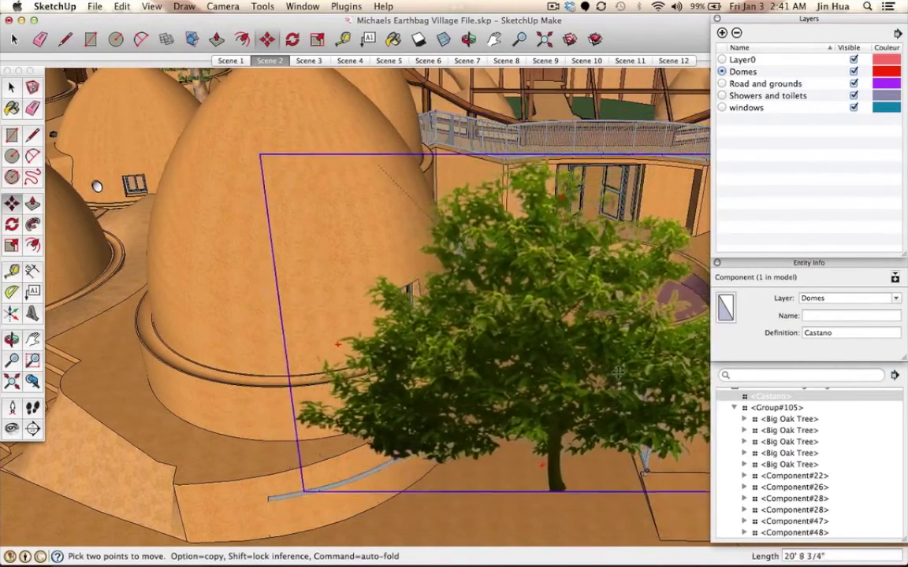
scroll(603, 406, down, 3)
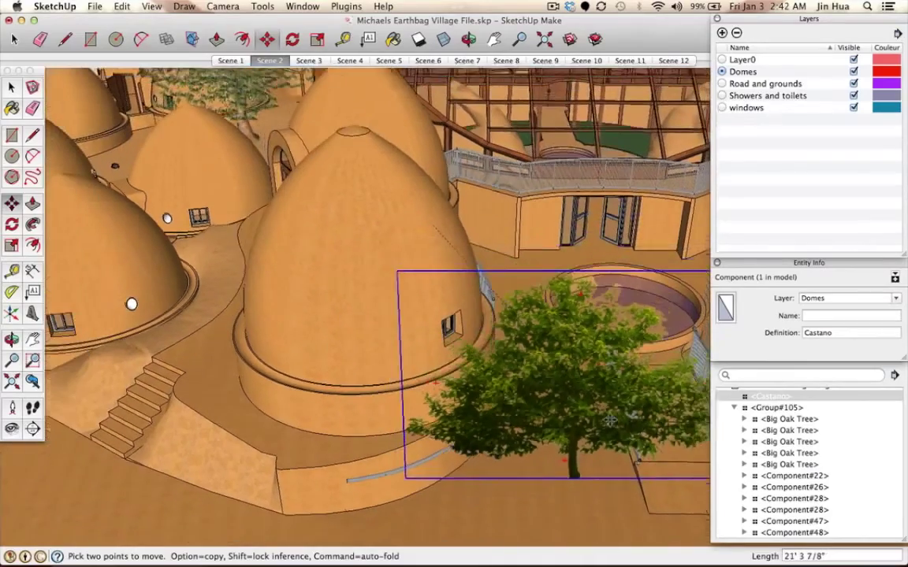
scroll(611, 420, up, 3)
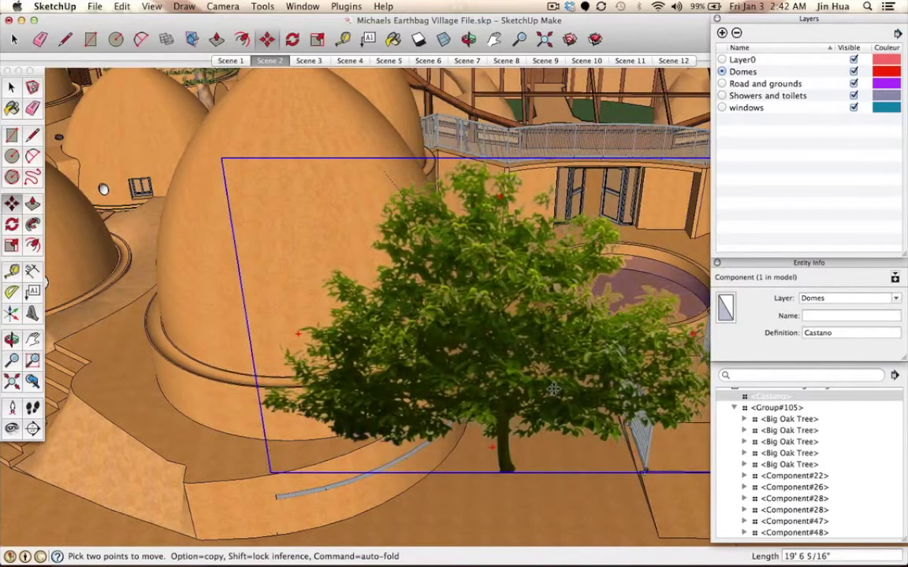
key(o)
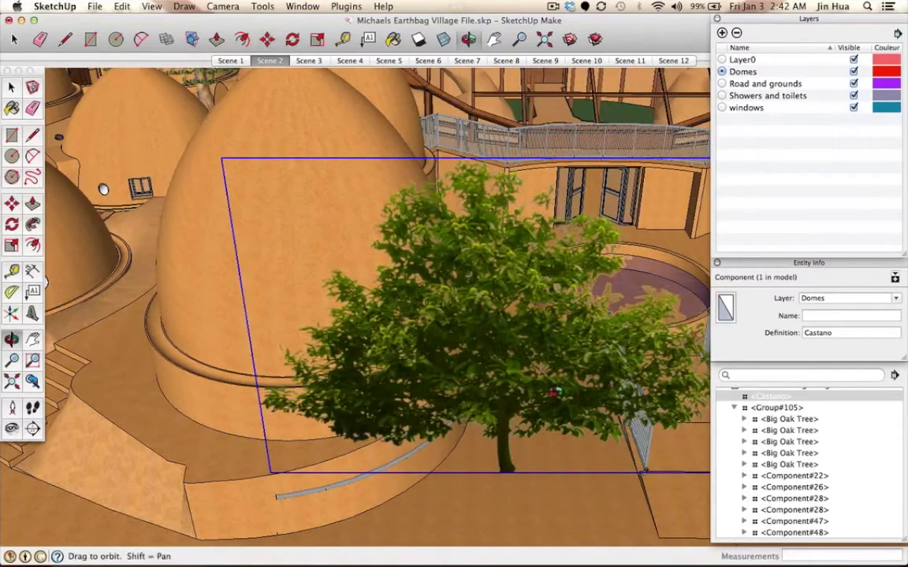
drag(103, 189, 331, 422)
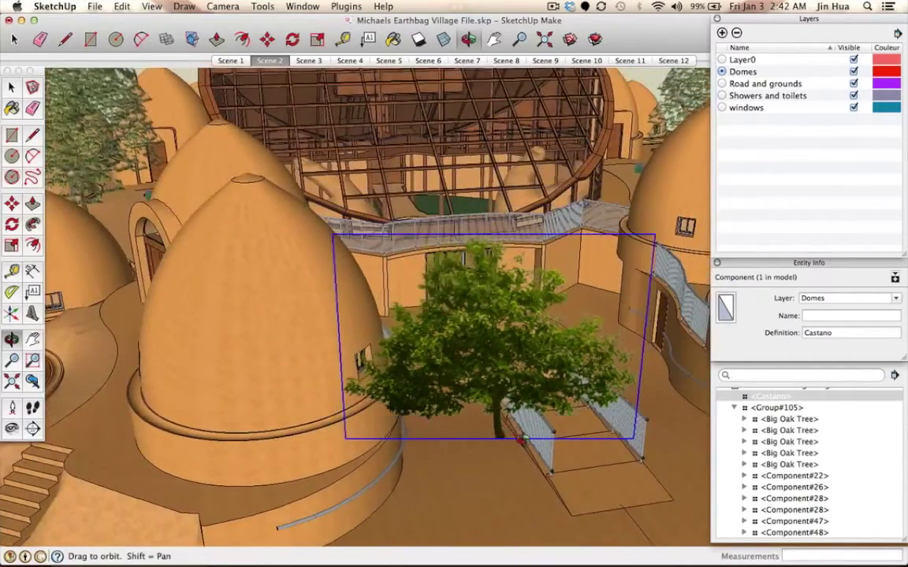
drag(514, 438, 435, 338)
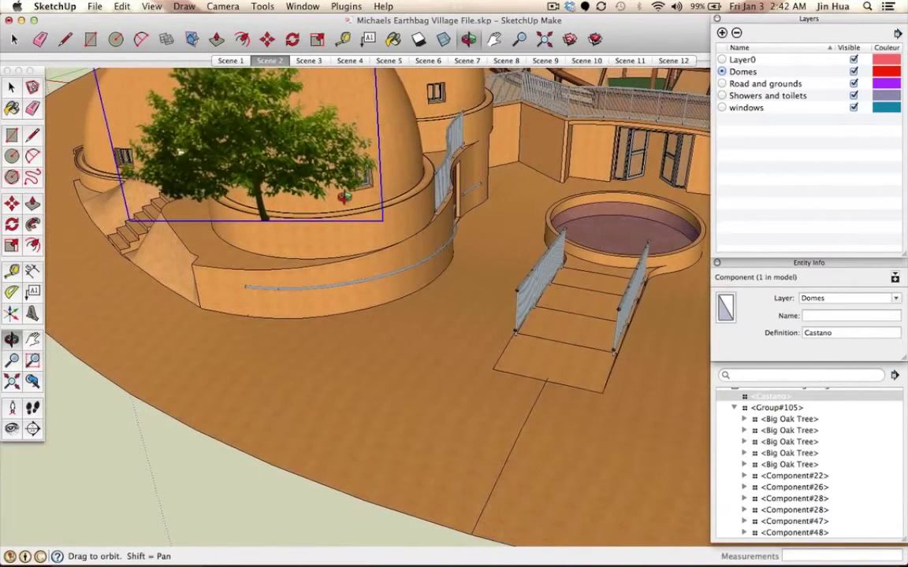
key(m)
click(180, 151)
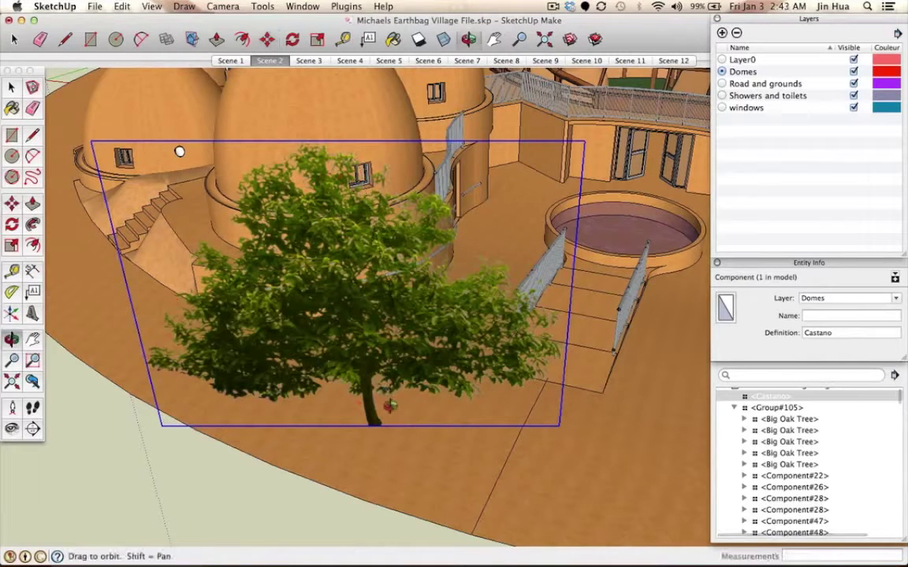
middle_drag(348, 421, 372, 325)
Reposition the tree so its trunk stands on the ground before the dome's base wall.
key(m)
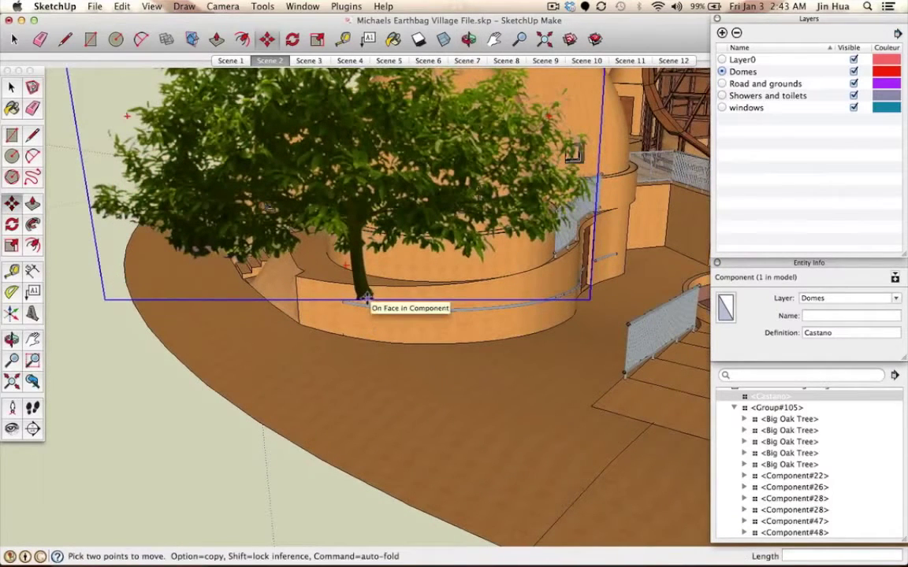
click(367, 298)
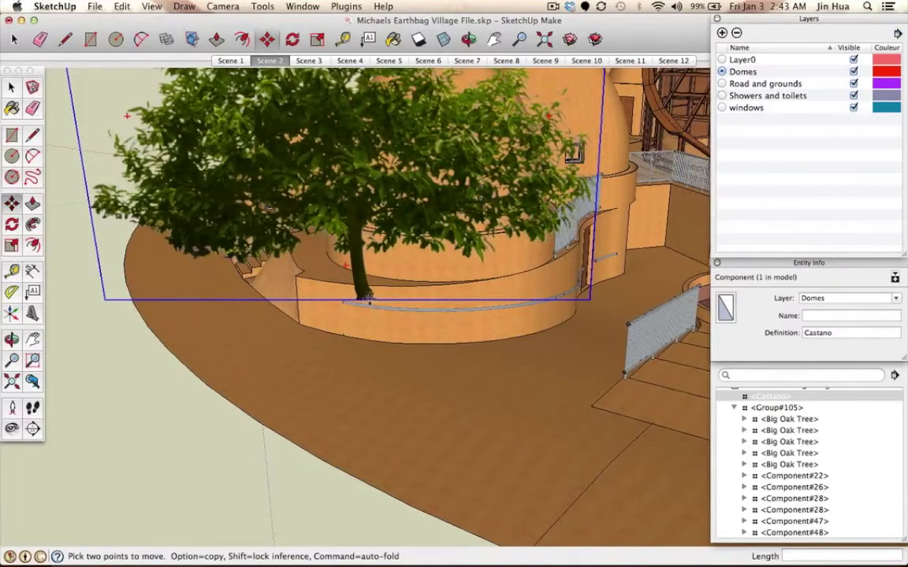
scroll(370, 311, down, 5)
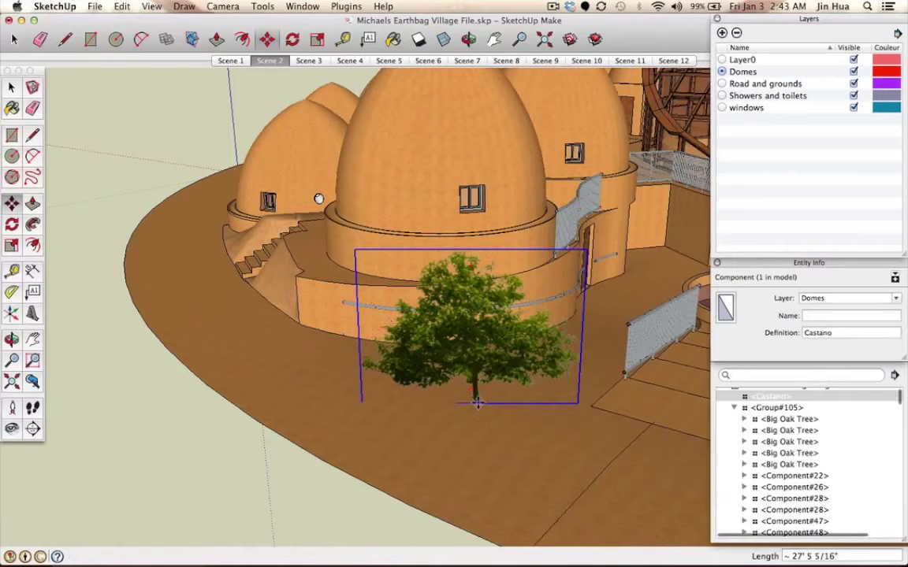
scroll(477, 402, up, 8)
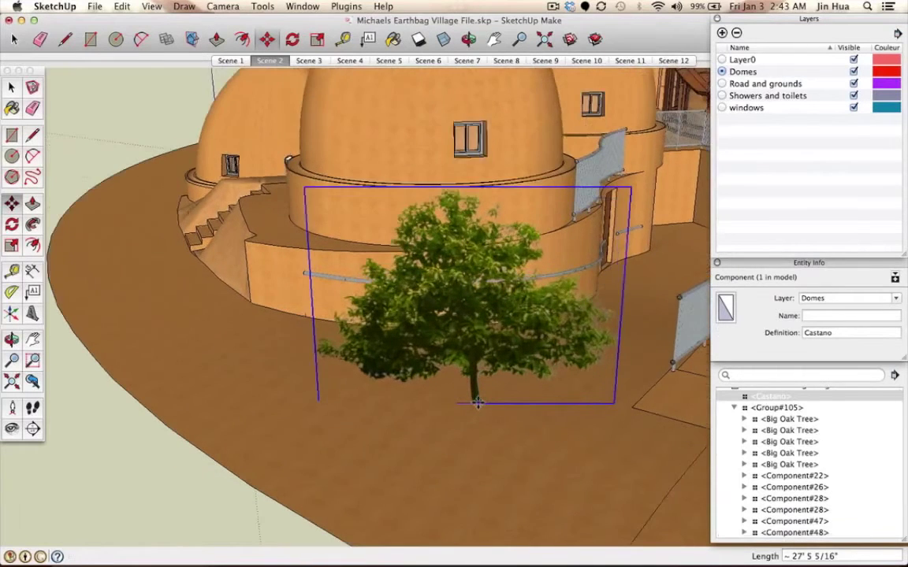
Orbit up over the tree and railed entrance stairs to view the plaza from above.
middle_drag(478, 405, 470, 428)
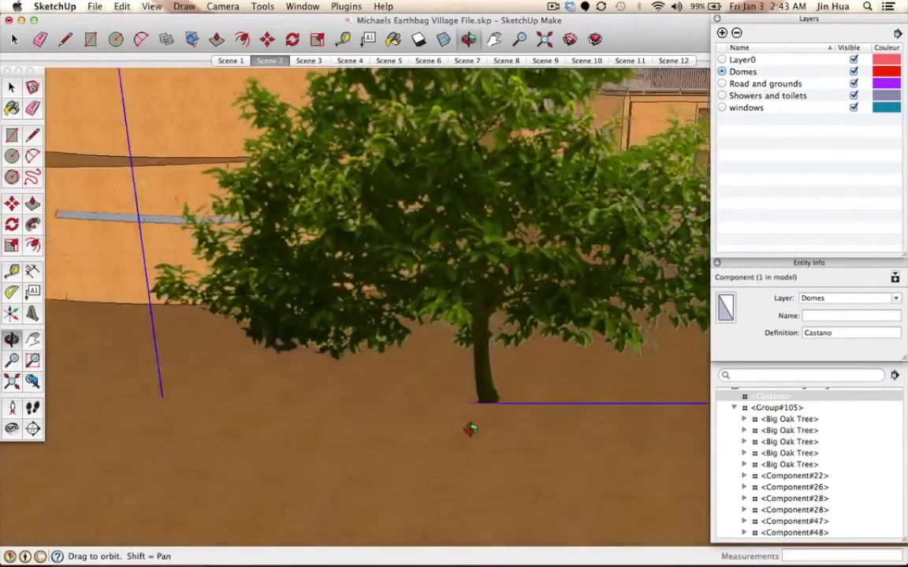
scroll(470, 428, down, 3)
middle_drag(500, 375, 421, 307)
scroll(418, 374, down, 5)
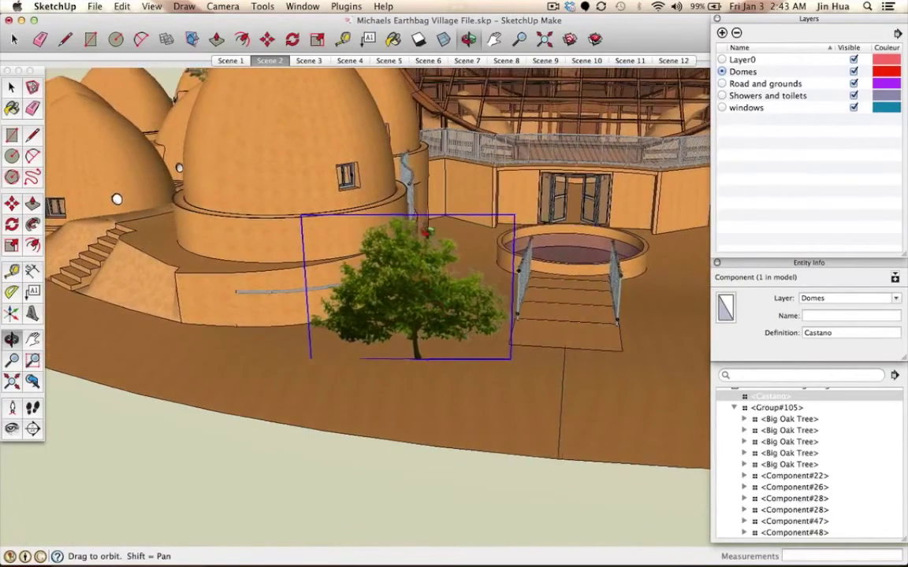
middle_drag(394, 268, 428, 227)
middle_drag(136, 251, 160, 167)
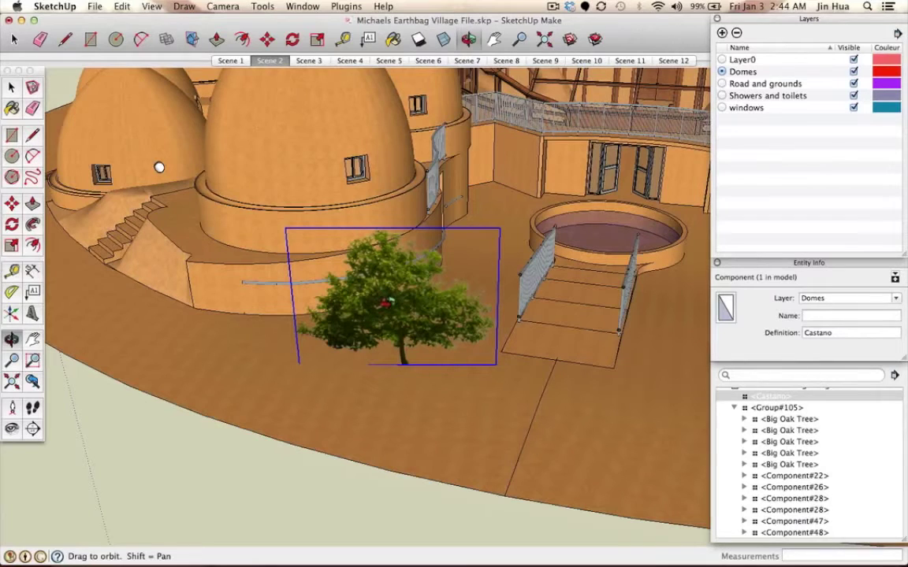
Scale the Castano tree vertically by its top-middle grip to a factor of 2.
key(s)
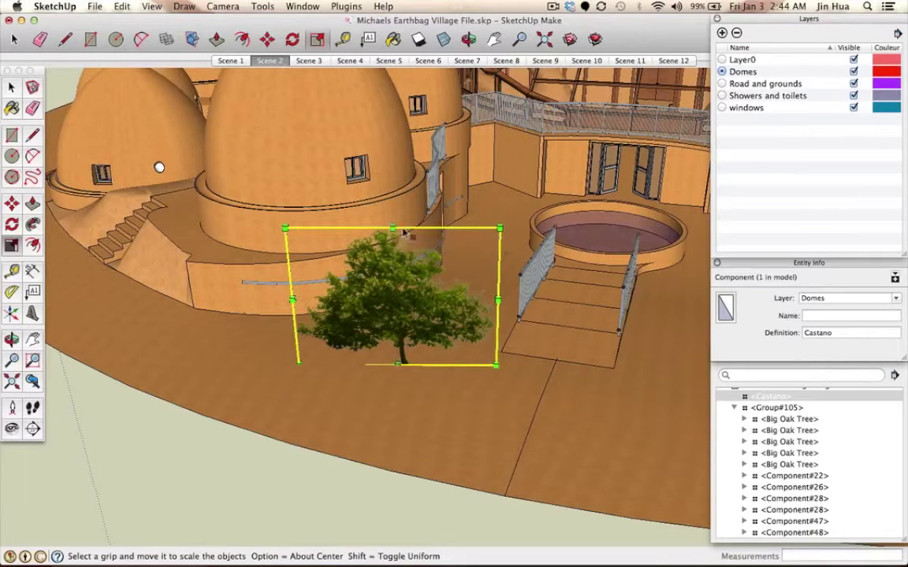
drag(393, 229, 394, 105)
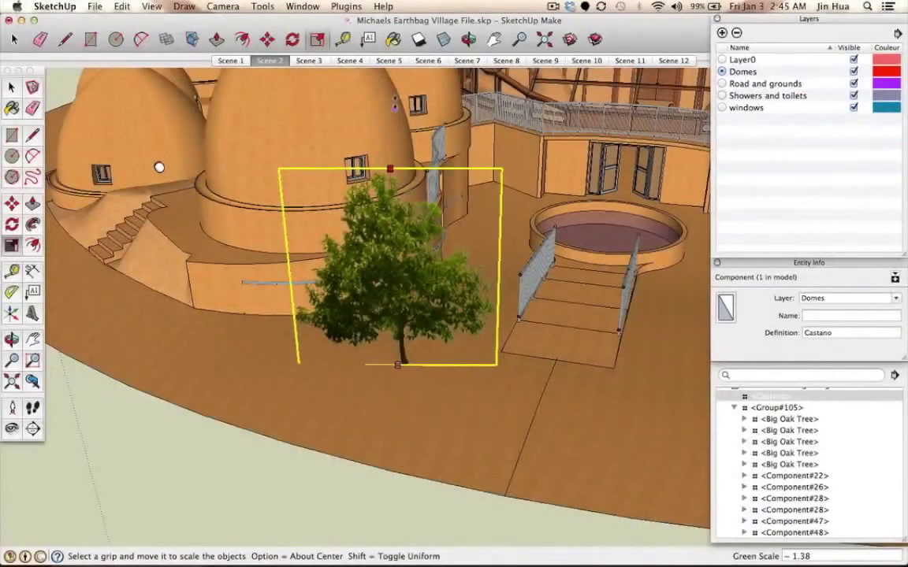
mouse_move(394, 105)
mouse_down()
mouse_move(394, 126)
mouse_move(390, 90)
mouse_move(383, 114)
mouse_up()
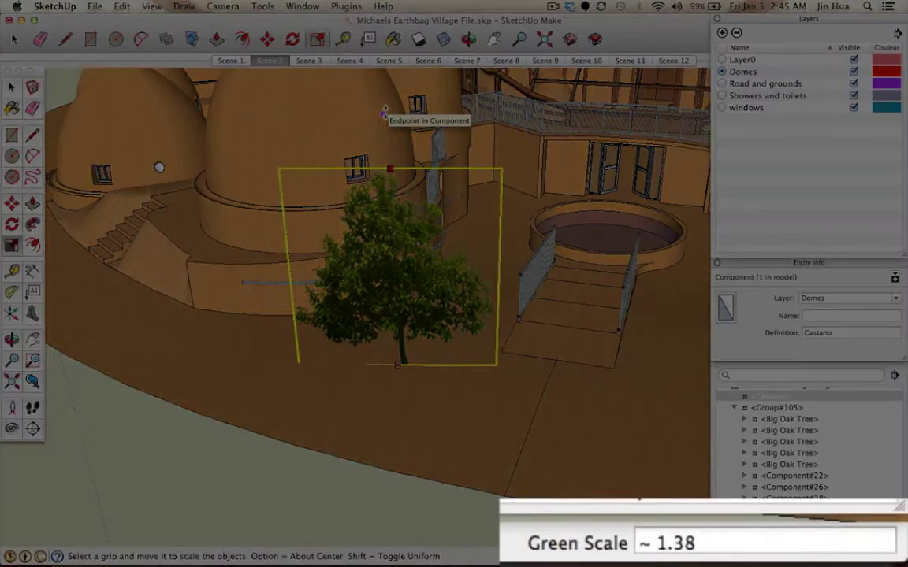
text(2)
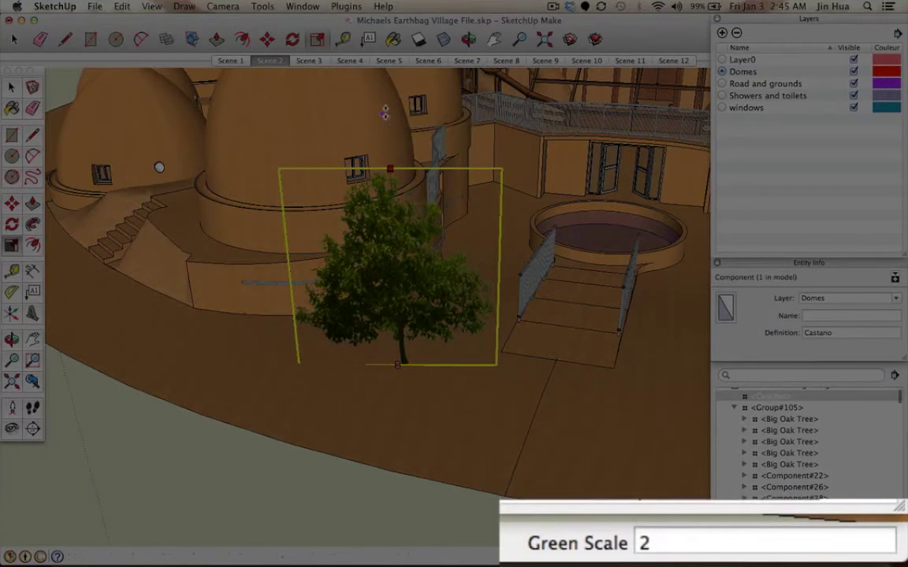
key(Return)
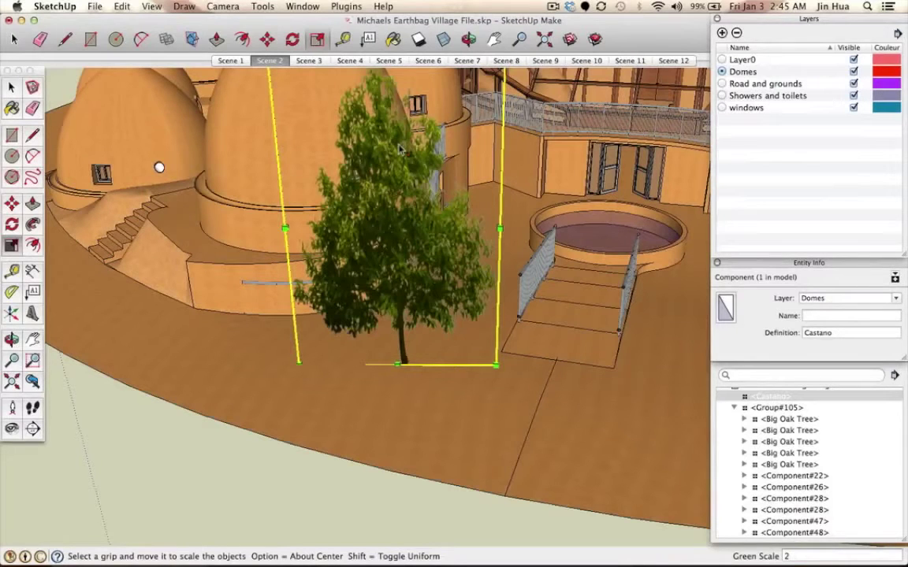
Undo the scale so the tree returns to its original height.
click(122, 6)
click(122, 6)
key(super+z)
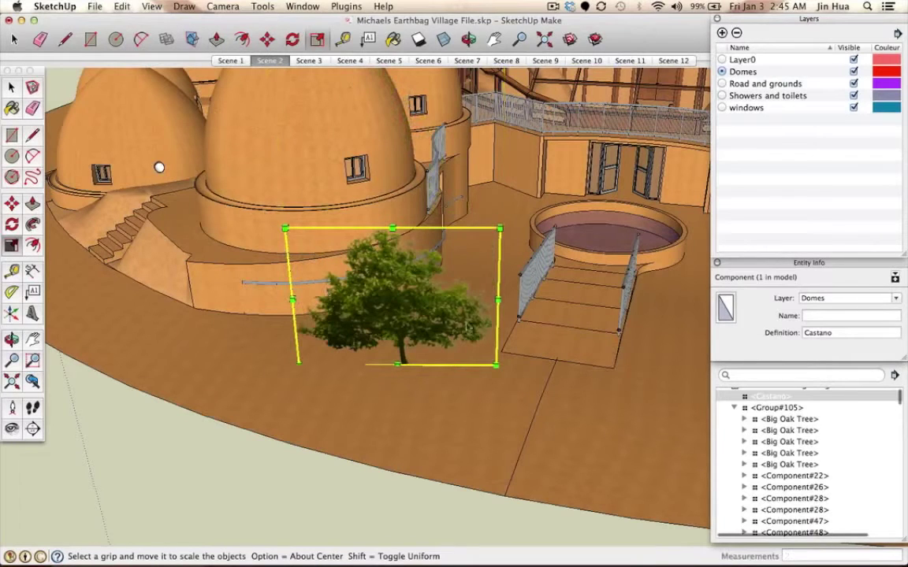
Try widening the tree, then uniformly enlarging it to about 1.40, cancelling both, and return to Select.
drag(497, 299, 621, 286)
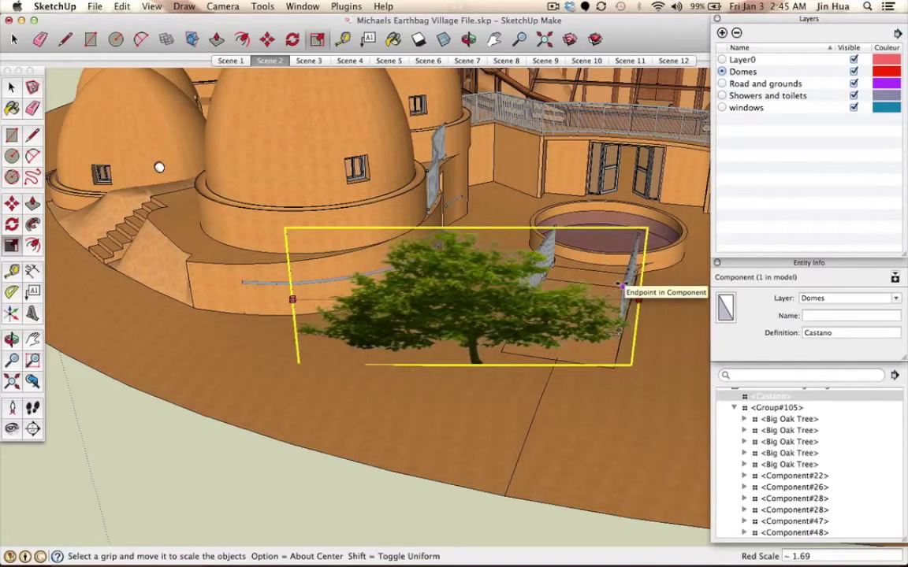
key(Escape)
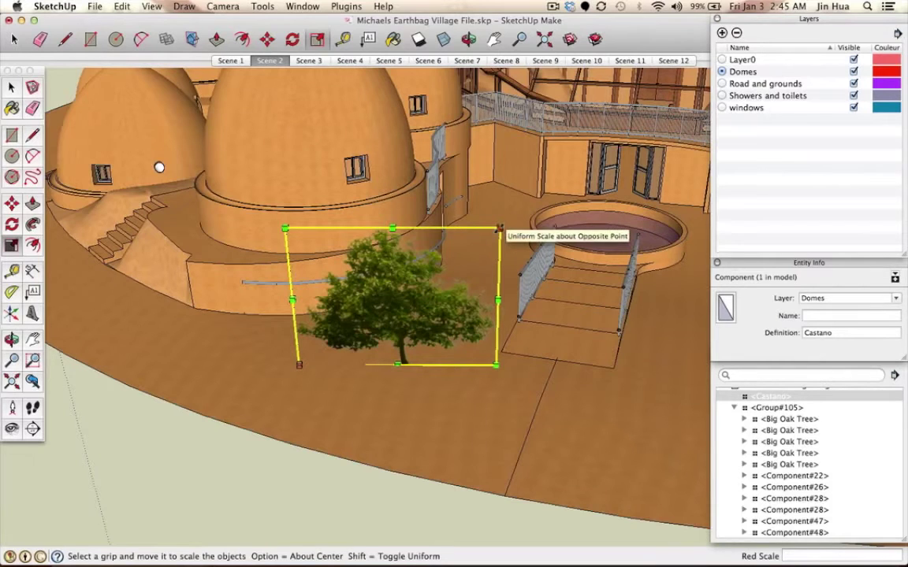
drag(499, 228, 543, 198)
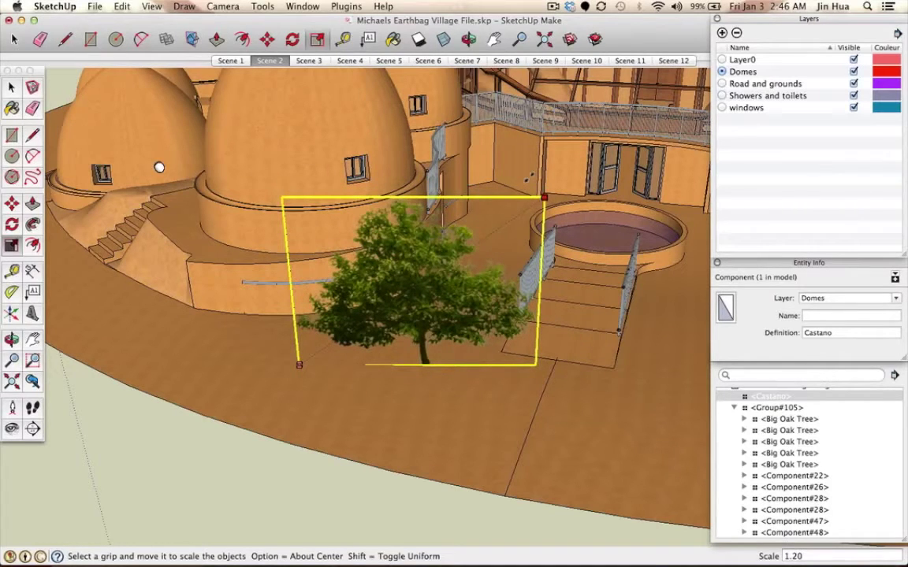
drag(543, 198, 590, 165)
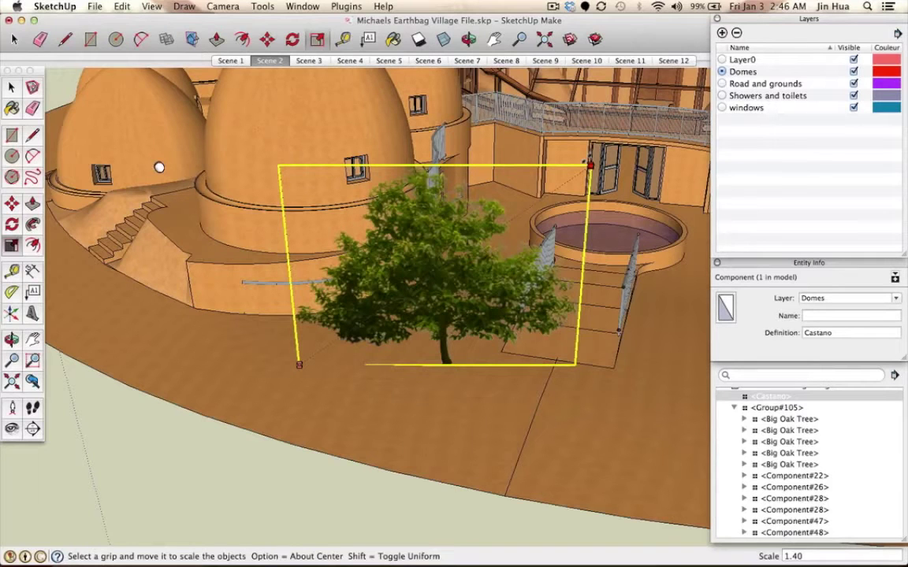
key(Escape)
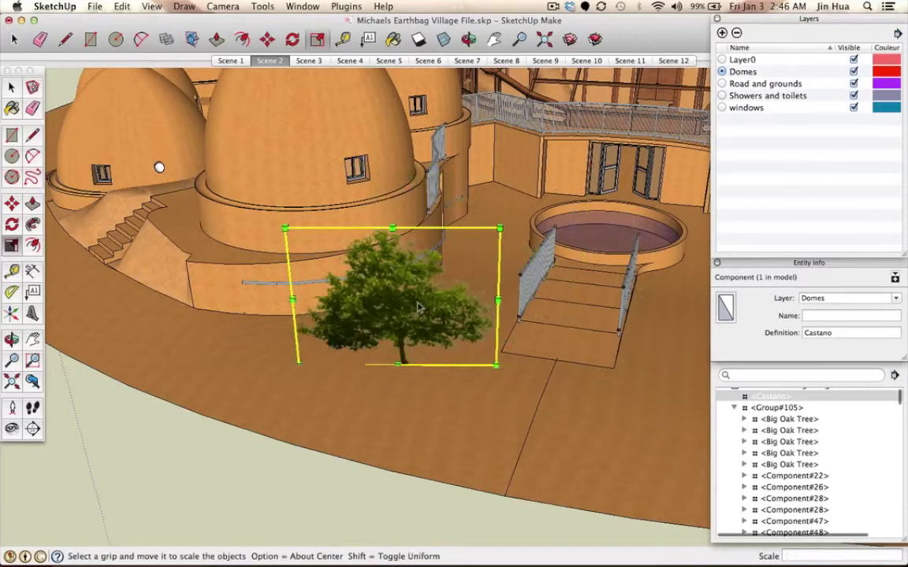
key(space)
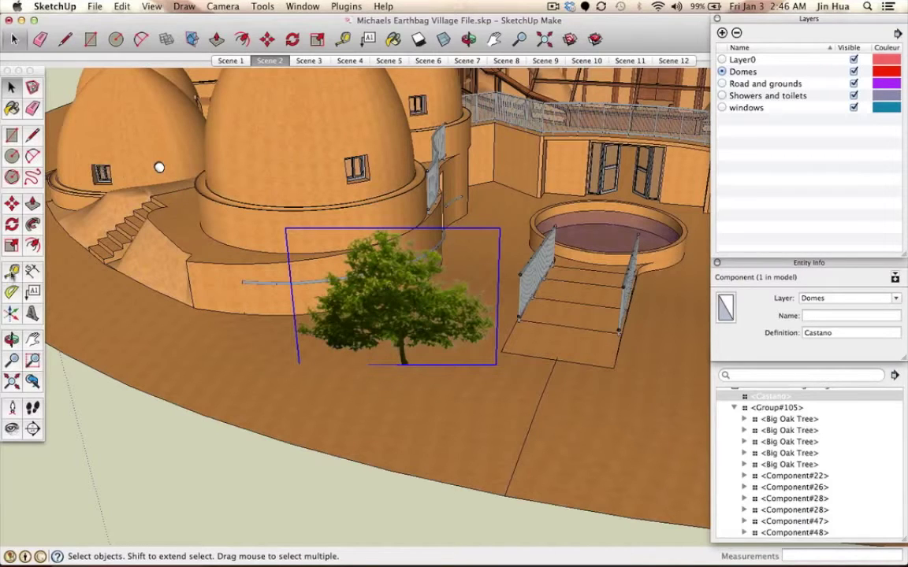
click(13, 271)
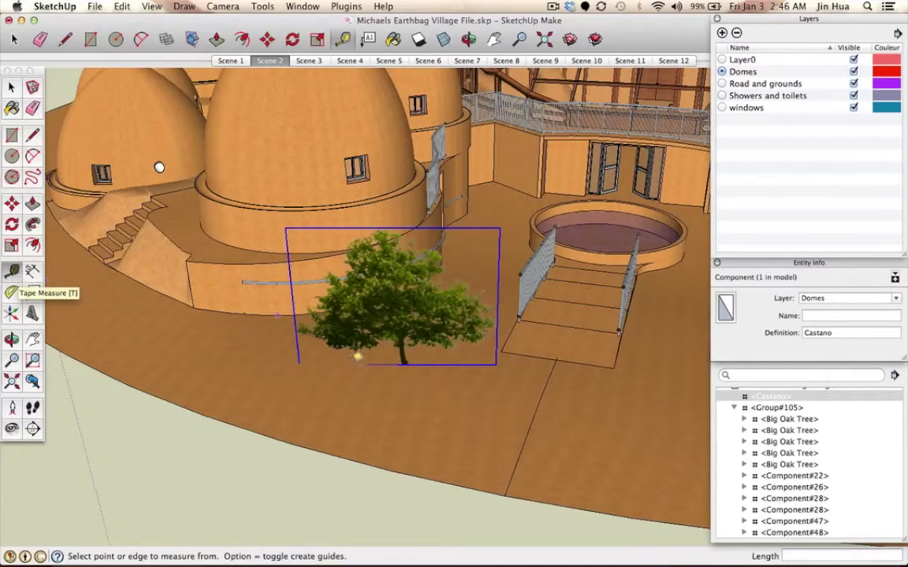
scroll(407, 364, up, 5)
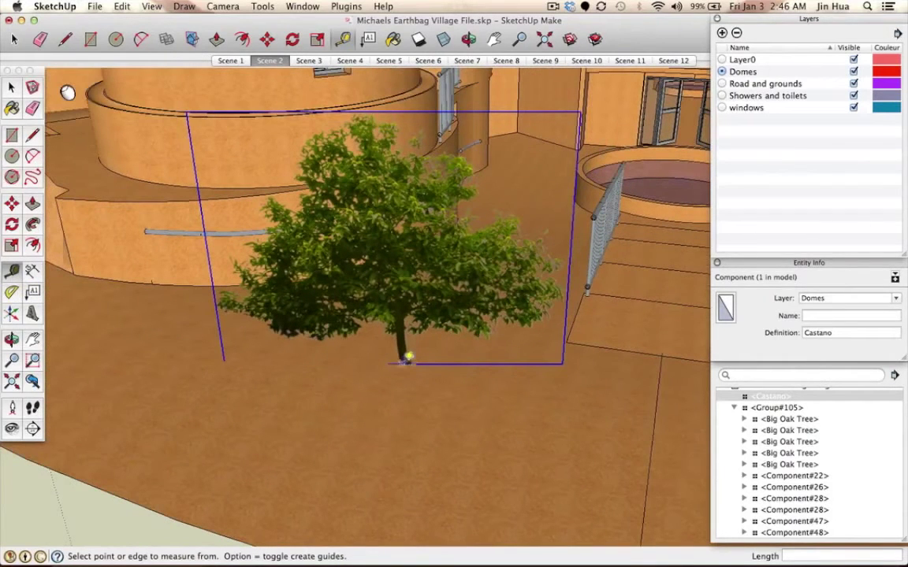
click(406, 361)
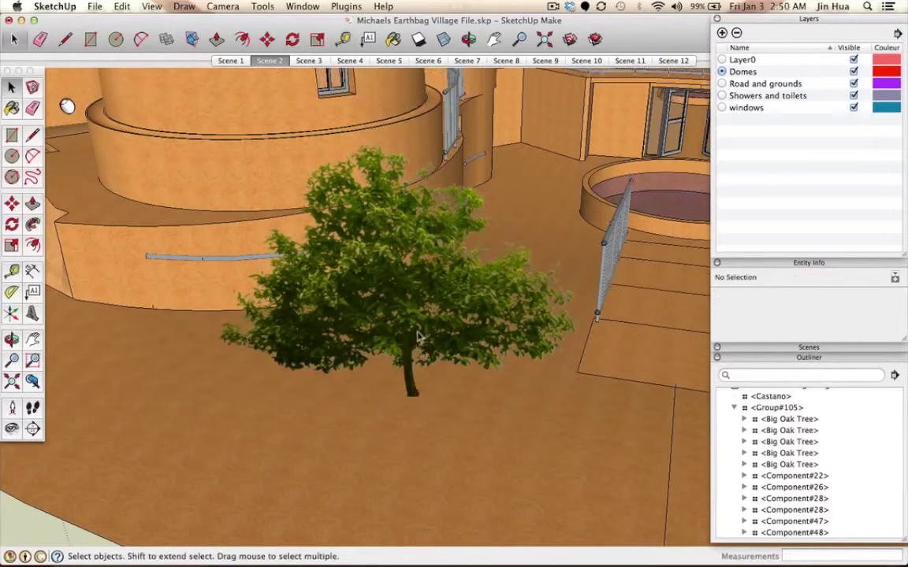
click(400, 279)
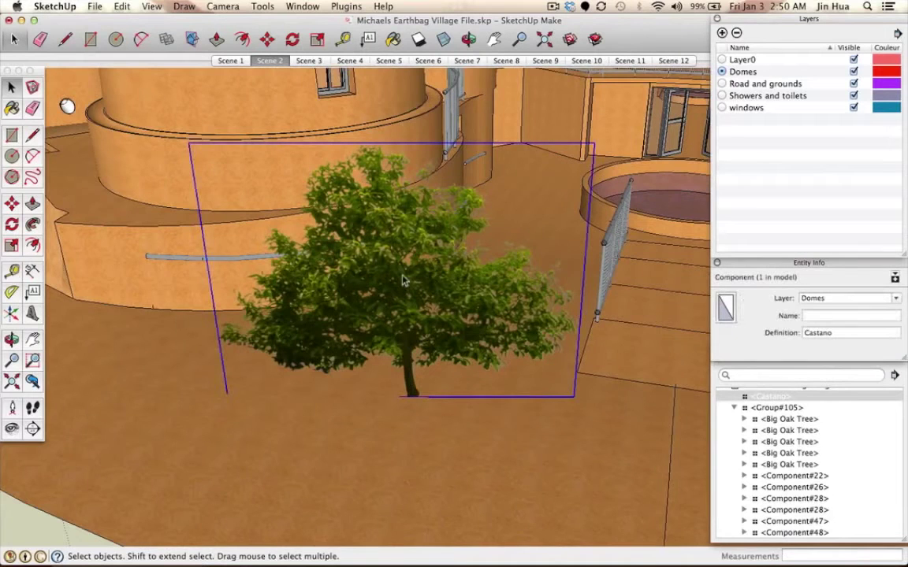
scroll(402, 280, down, 3)
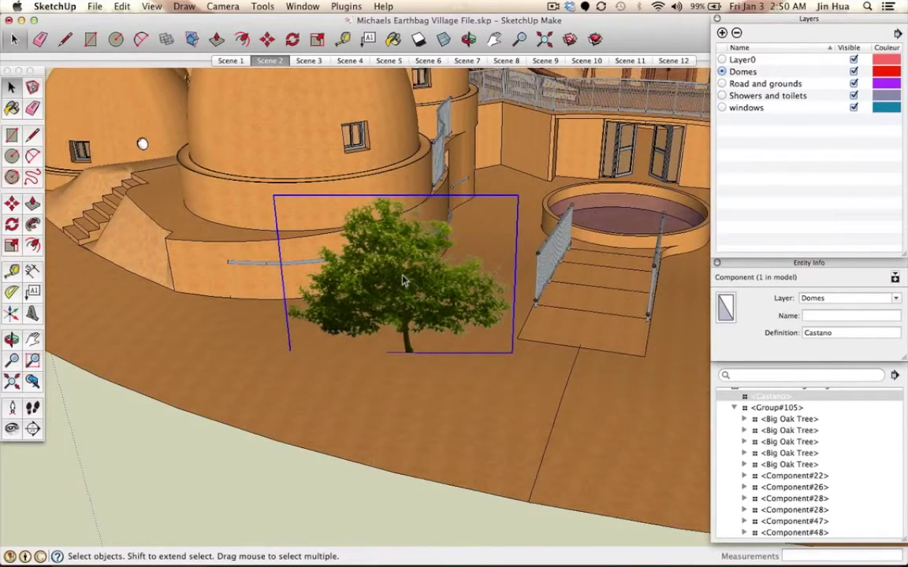
Enter editing of the Castano tree component and switch to the Tape Measure tool.
double_click(402, 280)
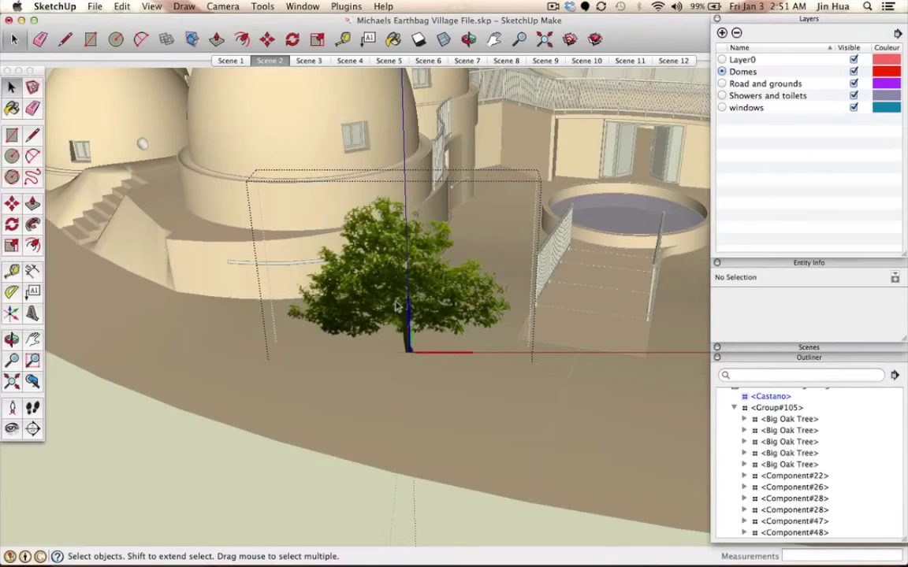
scroll(396, 305, up, 3)
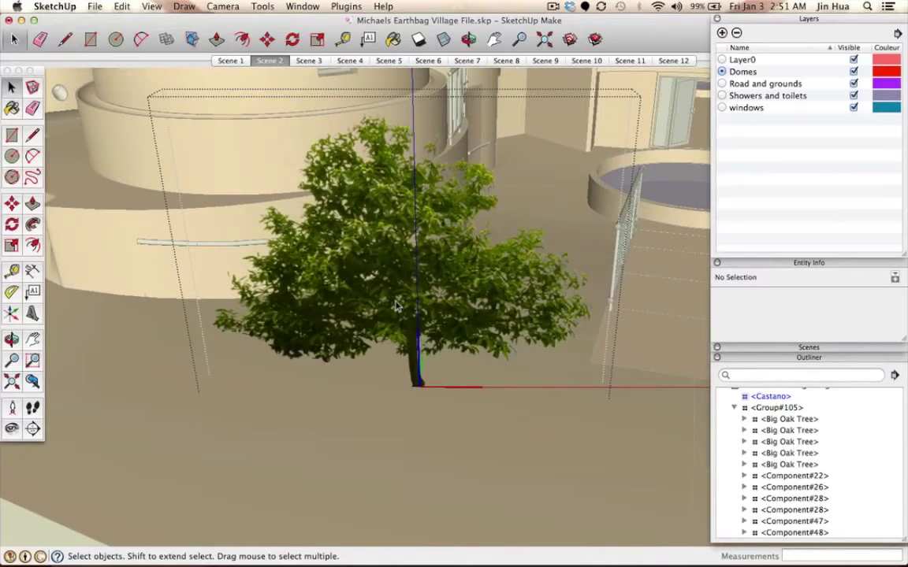
scroll(397, 306, down, 2)
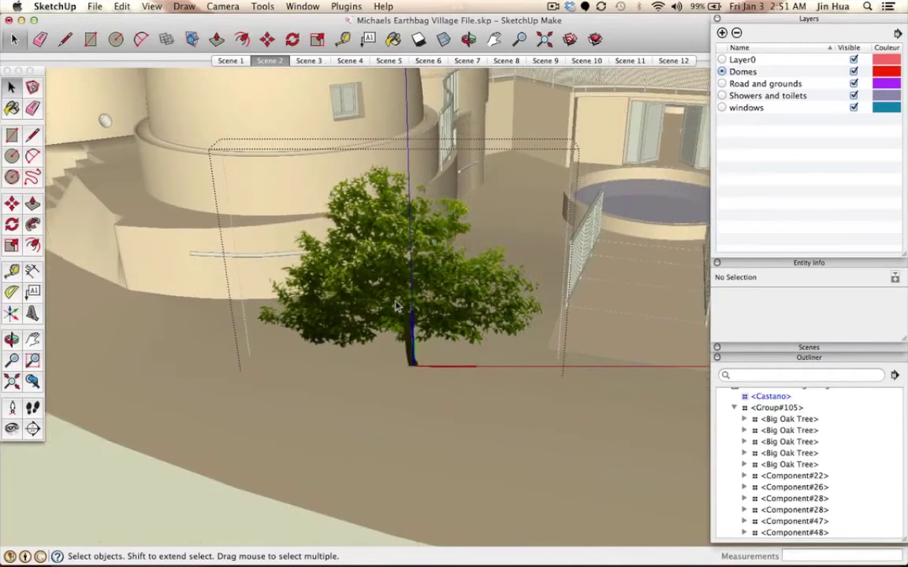
scroll(396, 305, up, 2)
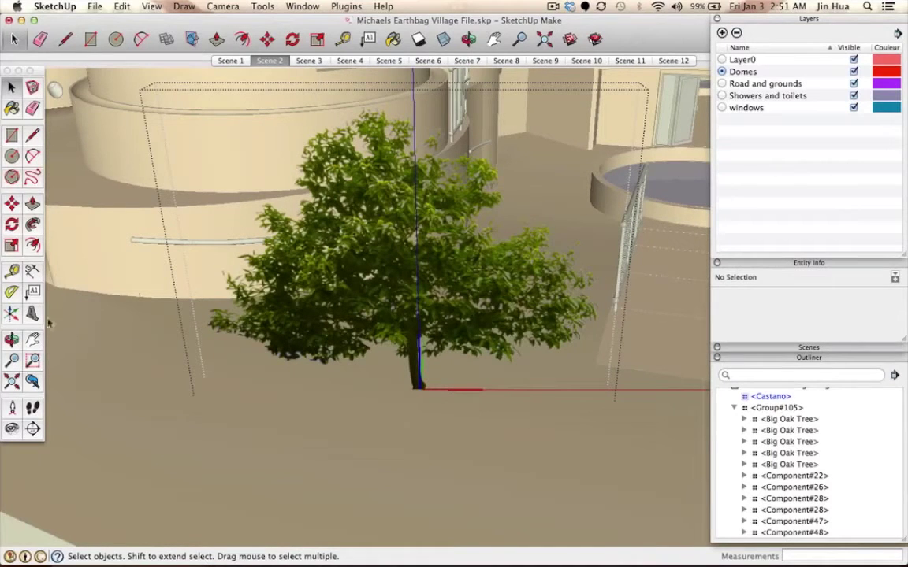
click(13, 271)
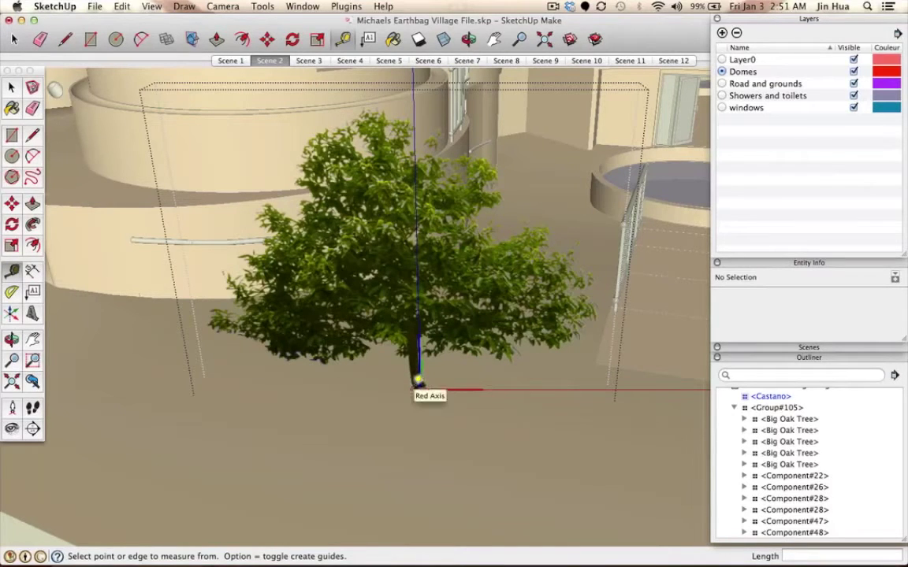
Measure from the trunk base at the axes origin up the blue axis to the treetop: 9' 8 13/16".
scroll(418, 382, up, 3)
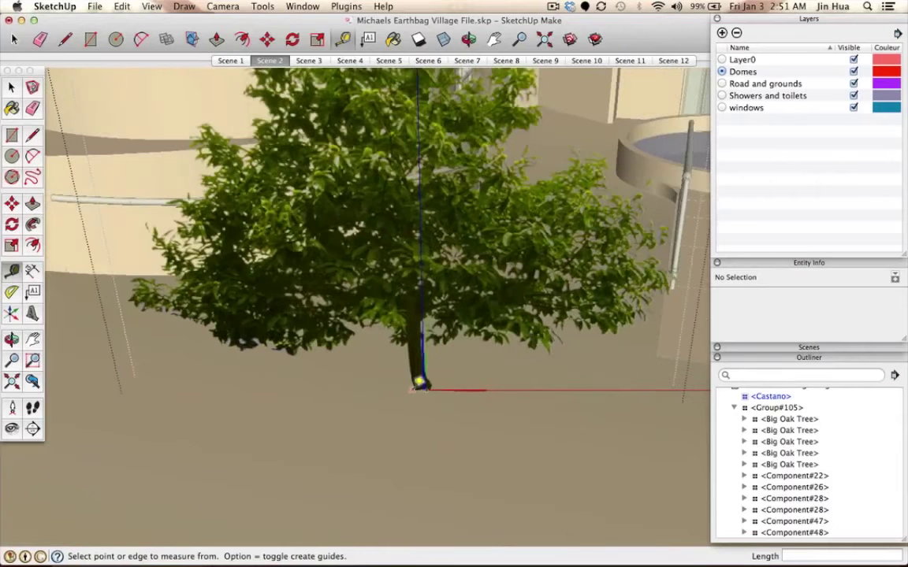
click(418, 381)
scroll(418, 382, down, 4)
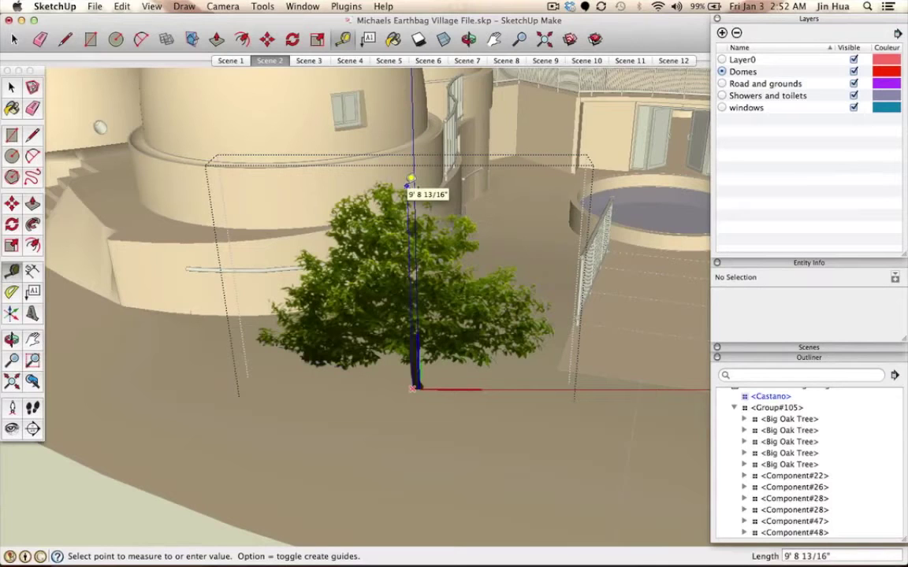
click(410, 181)
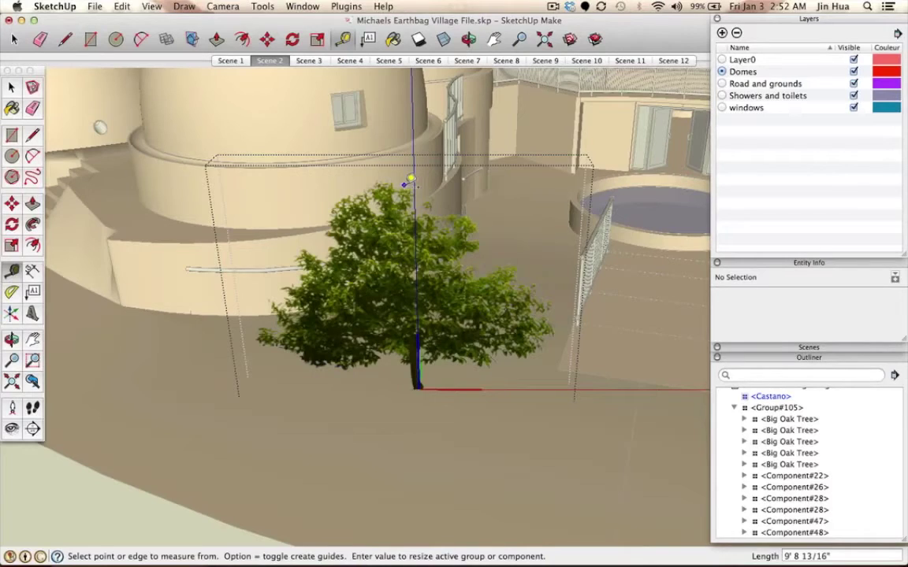
Resize the Castano tree component so its measured reference length becomes 15'.
text(15)
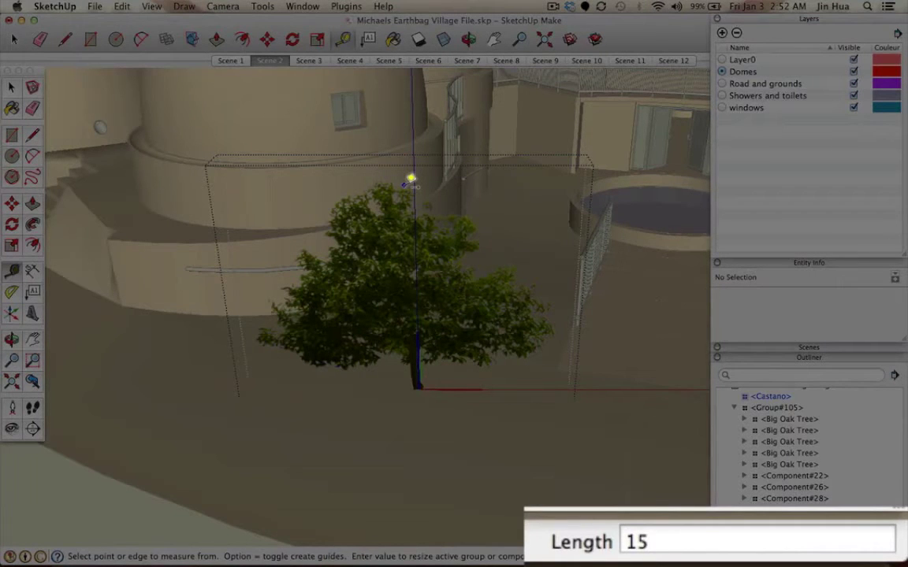
text(')
key(Return)
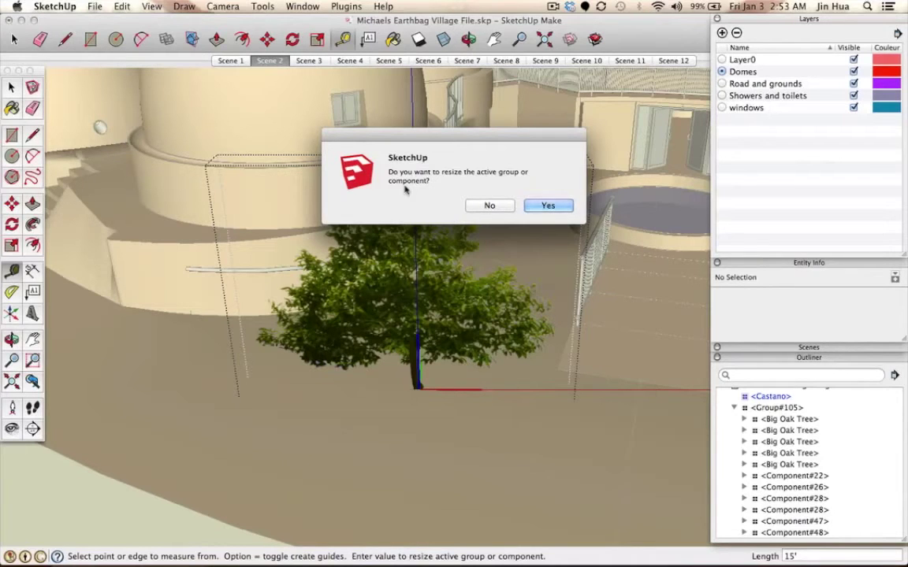
click(546, 205)
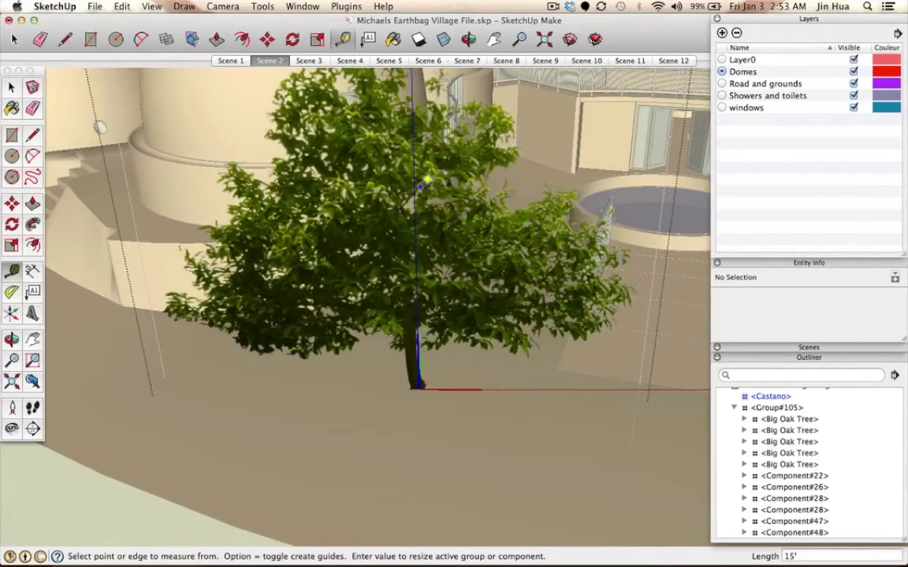
Inspect the resized tree, then close the Castano component's edit context.
scroll(426, 181, down, 2)
scroll(426, 181, down, 5)
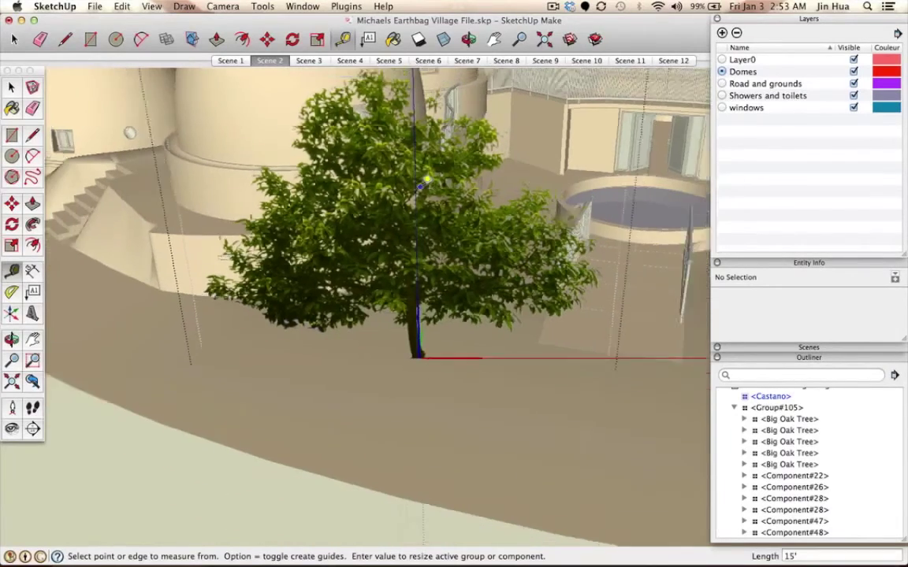
scroll(425, 181, up, 4)
key(o)
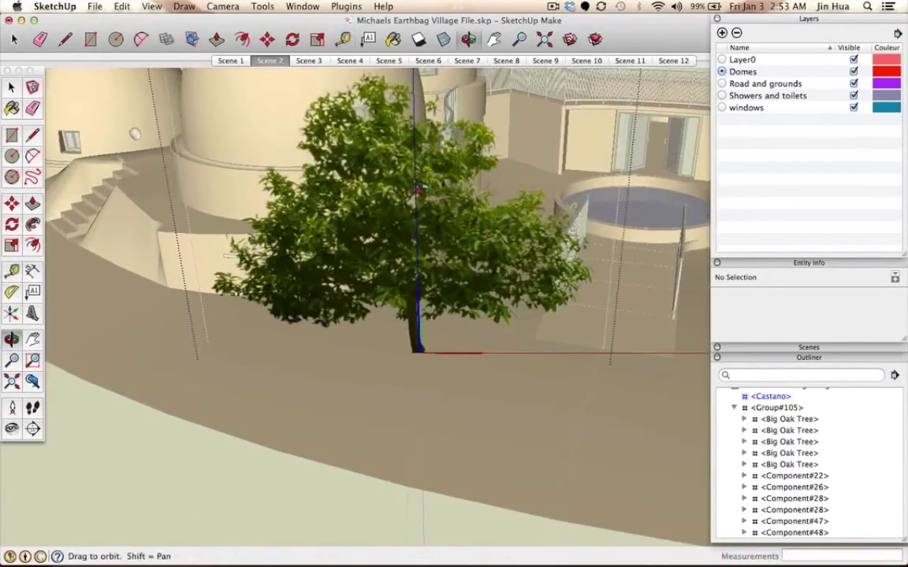
drag(276, 167, 416, 240)
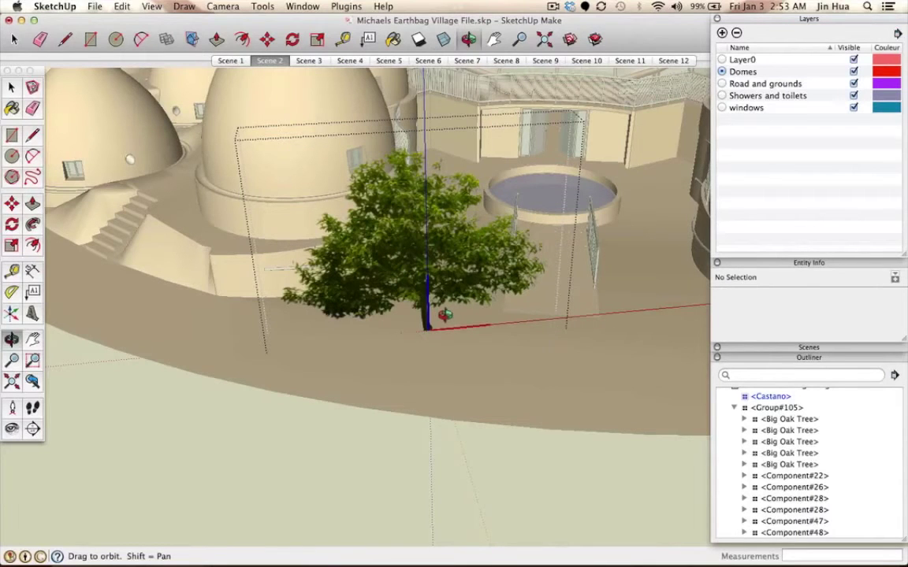
key(t)
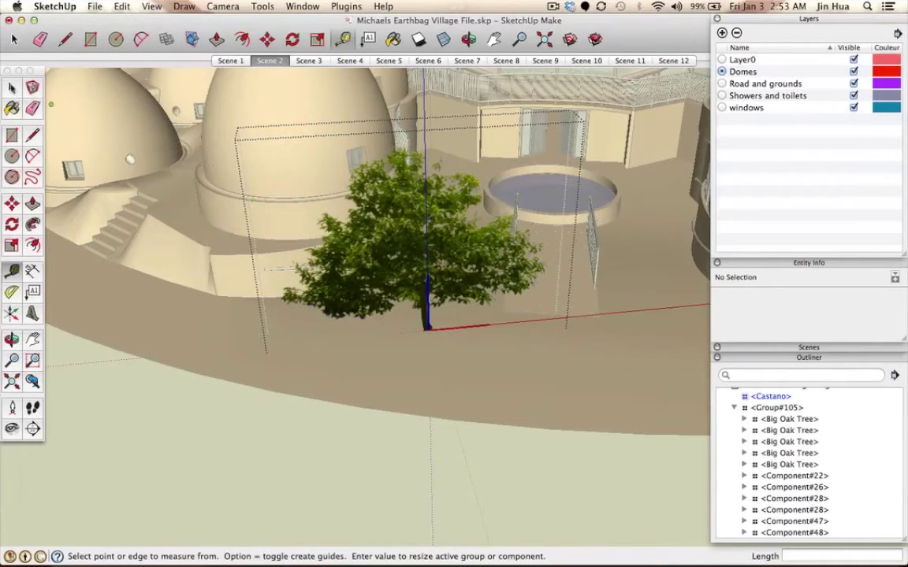
click(12, 88)
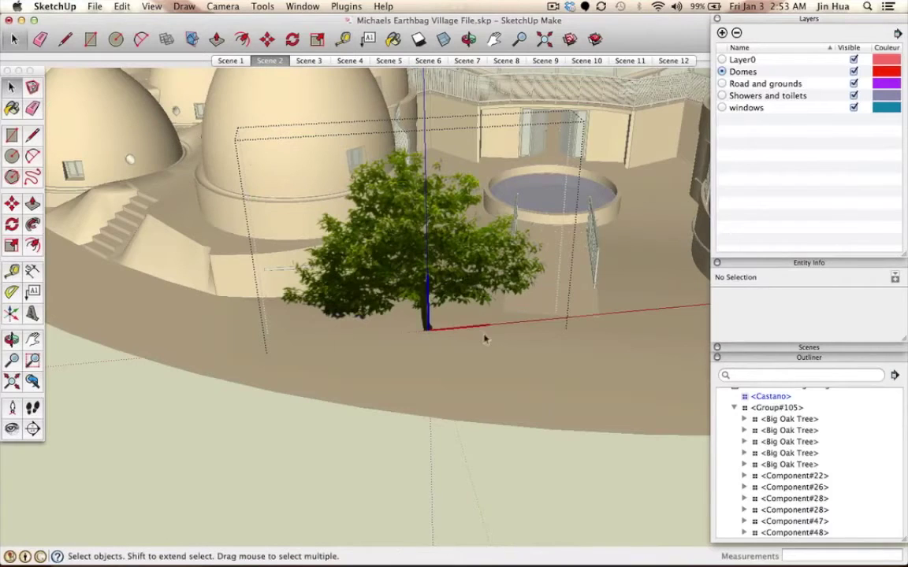
click(455, 359)
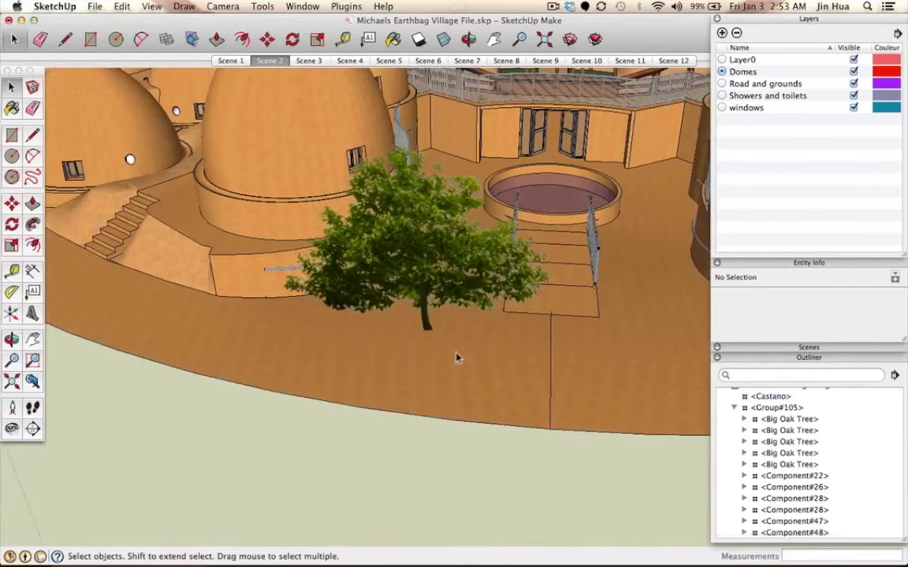
Orbit out to view the whole village and select the Castano tree component.
key(o)
drag(381, 262, 402, 399)
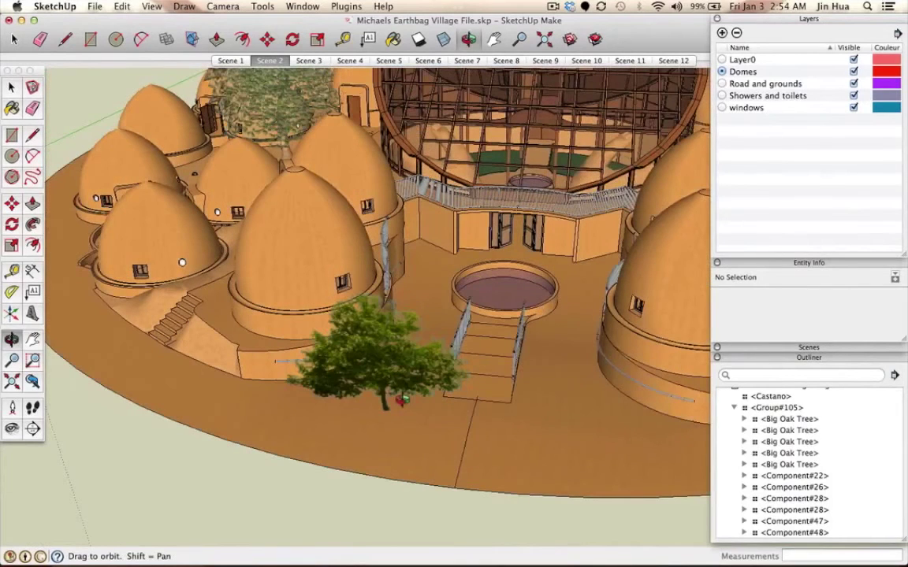
key(space)
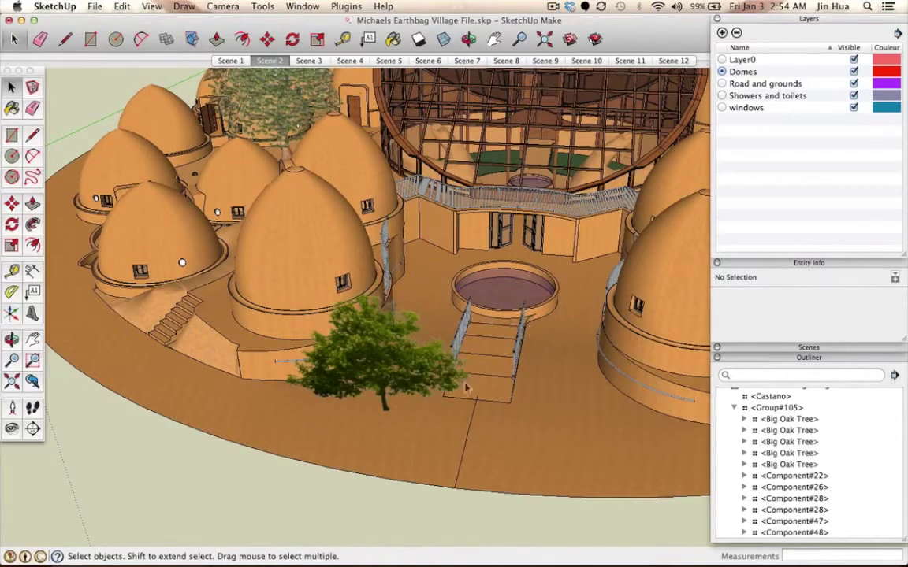
click(388, 378)
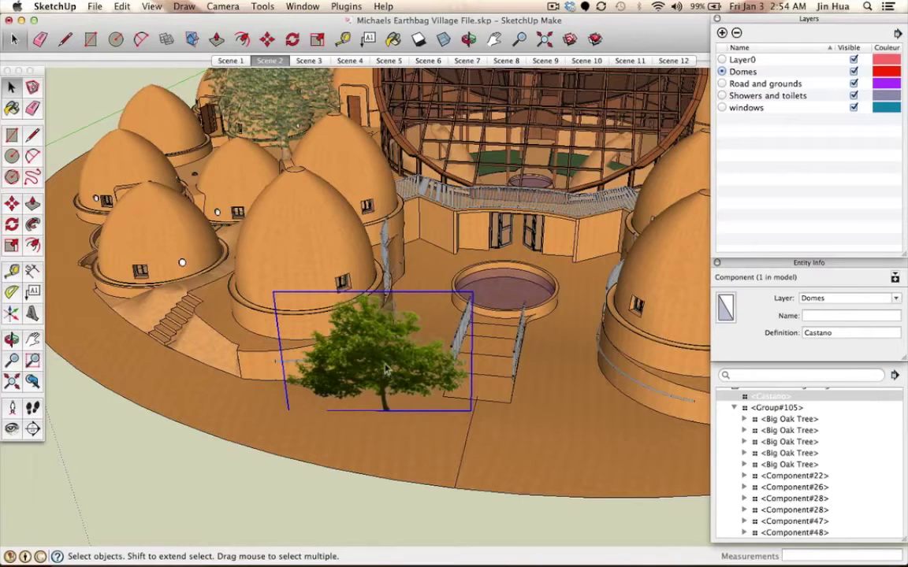
scroll(386, 369, up, 3)
shift+middle_drag(384, 365, 389, 337)
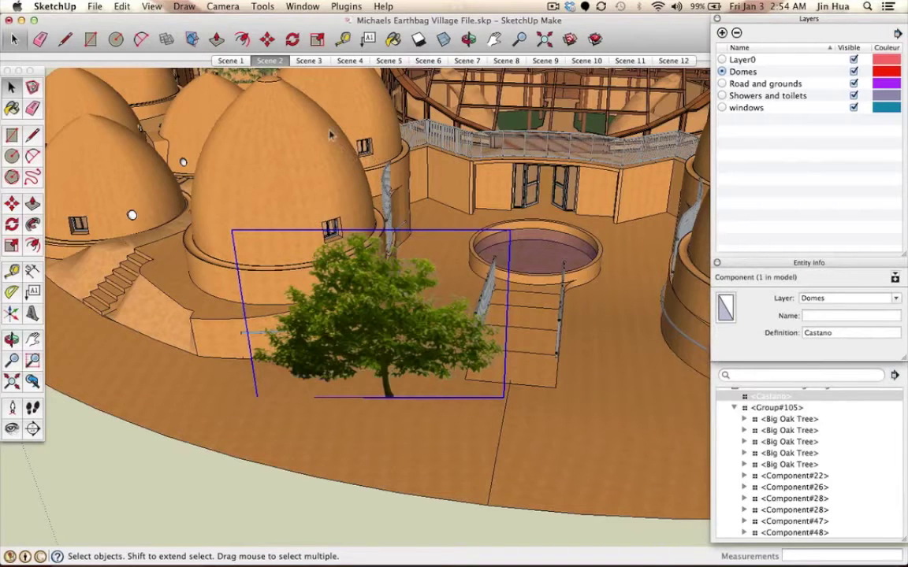
click(331, 135)
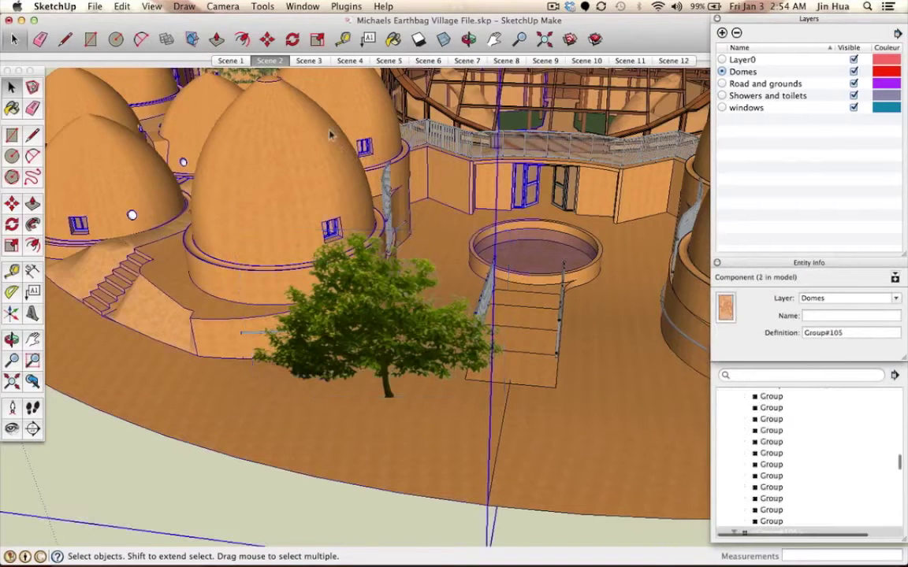
click(620, 269)
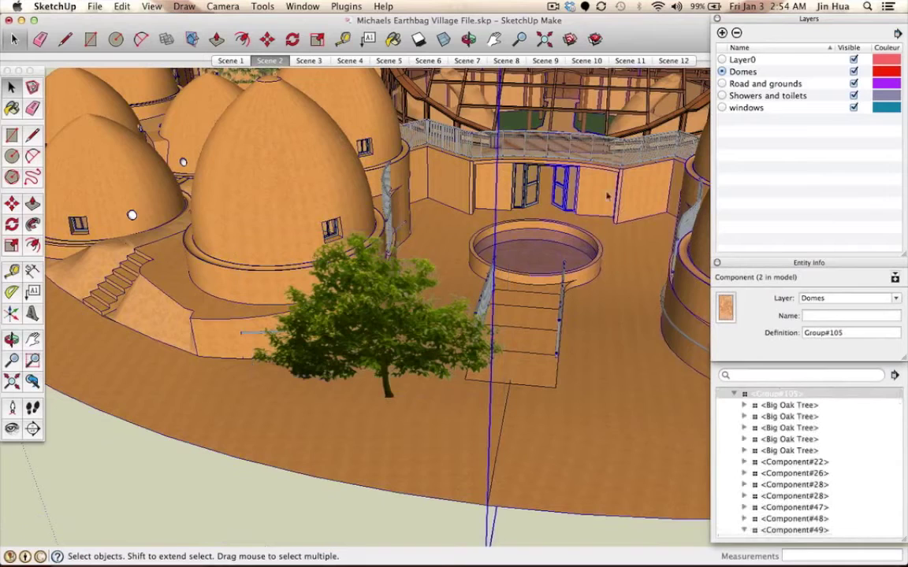
click(360, 269)
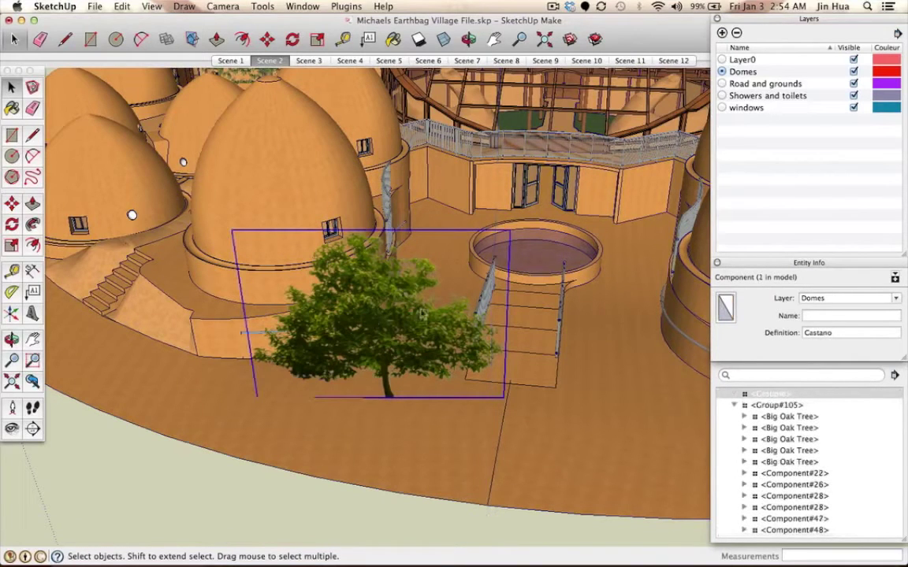
click(384, 6)
mouse_move(290, 5)
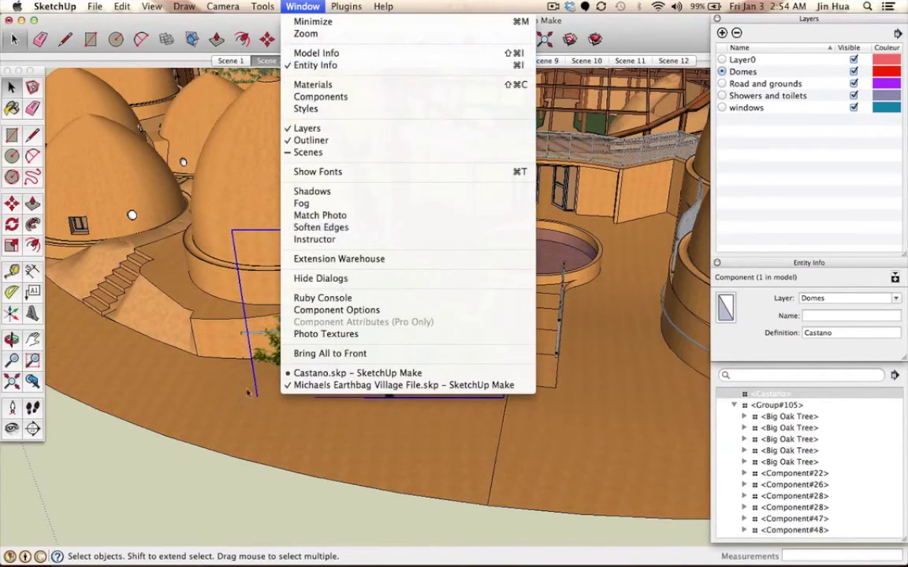
click(238, 323)
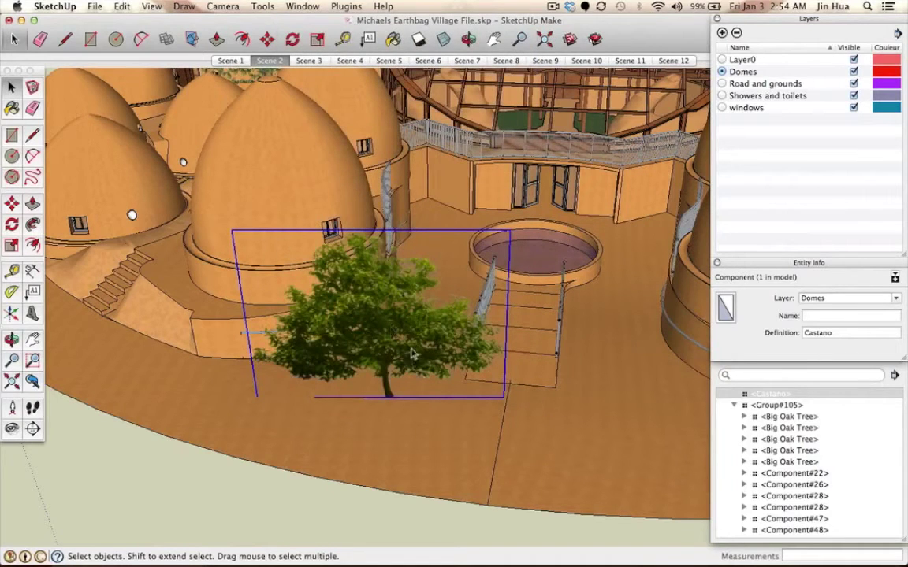
click(386, 318)
double_click(387, 318)
key(super+c)
key(super+v)
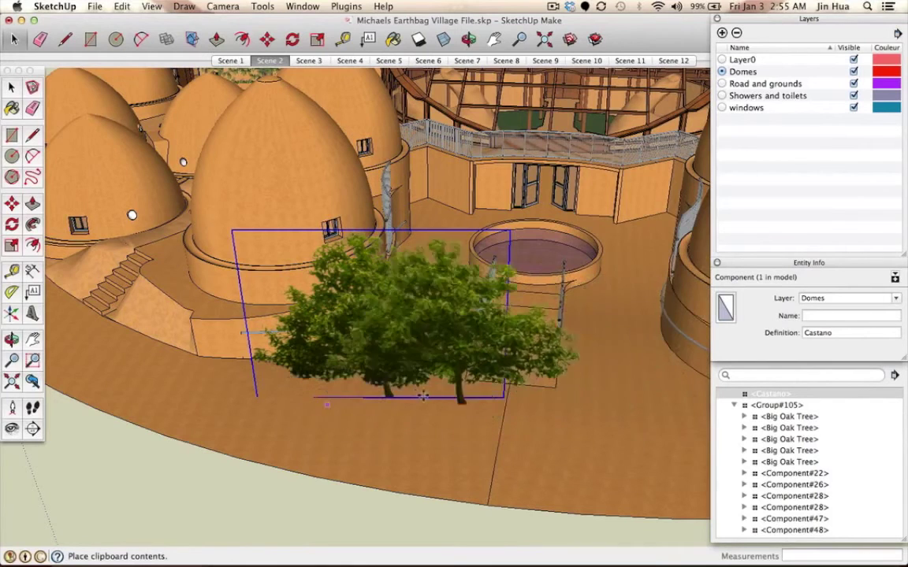
click(467, 428)
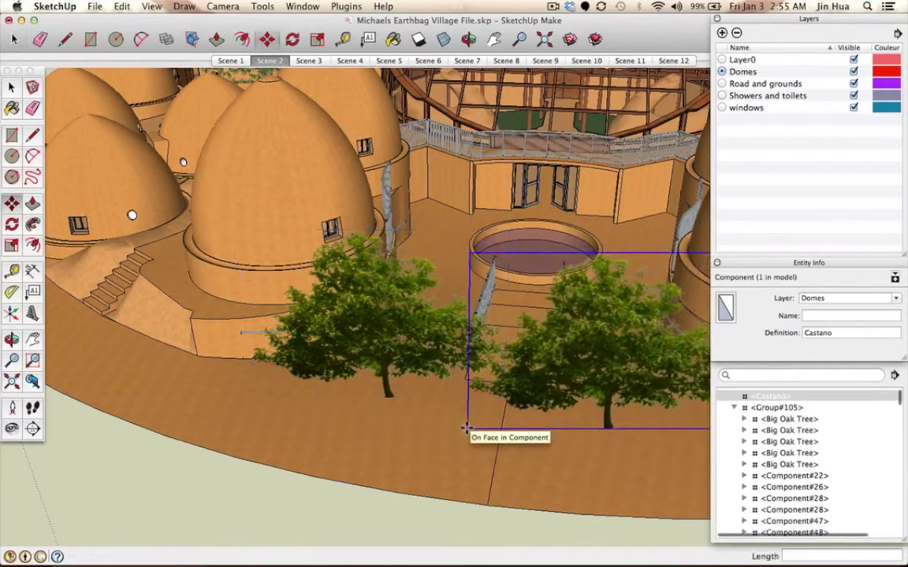
key(m)
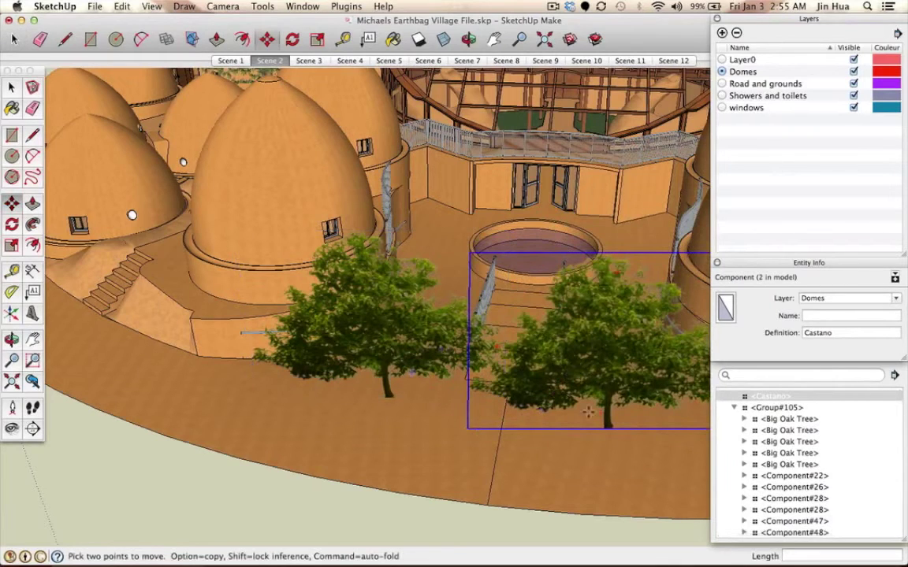
key(space)
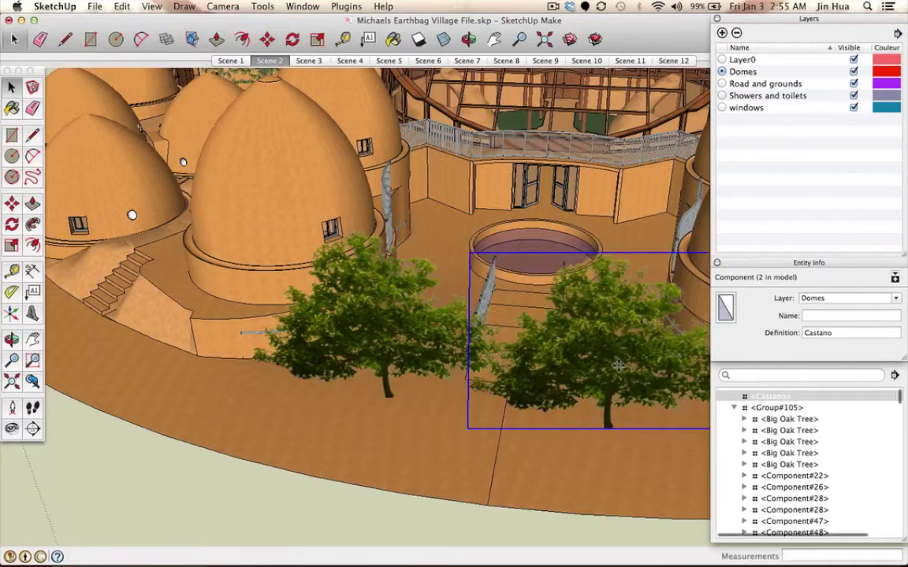
key(Delete)
Copy the Castano tree with Move plus Option and place the copy beside the original.
click(410, 344)
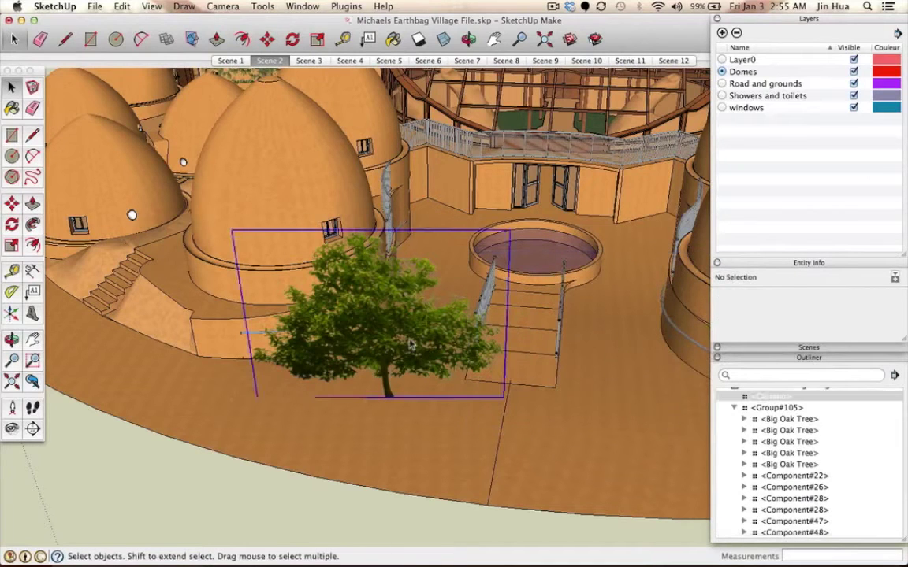
key(m)
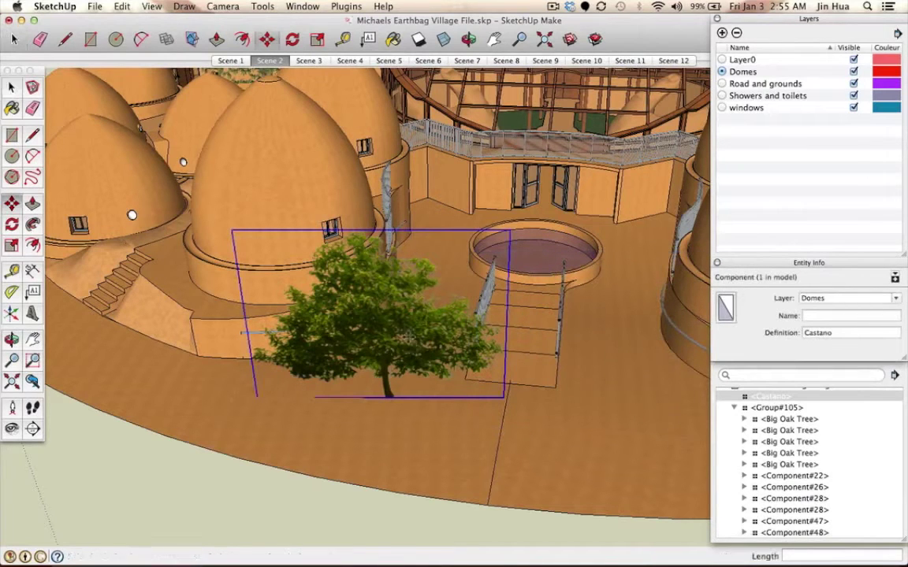
click(393, 398)
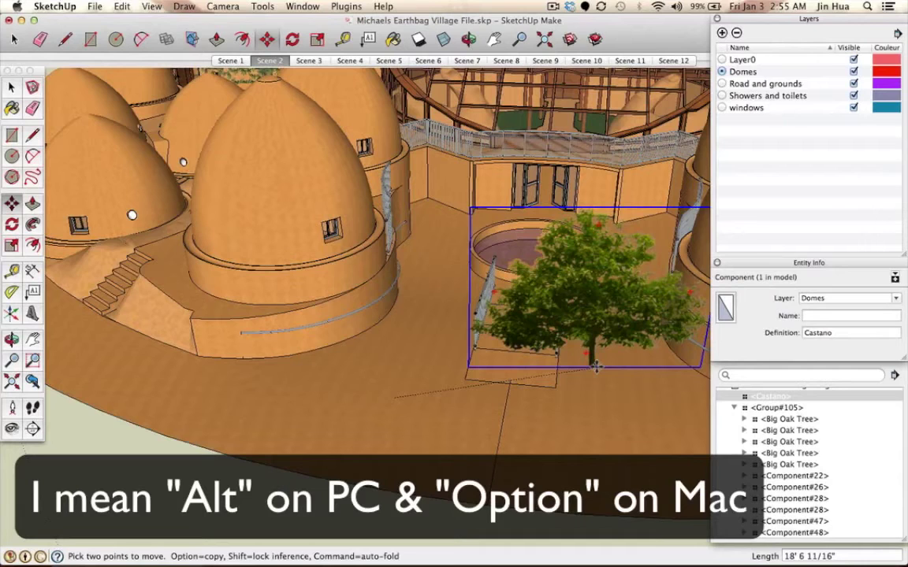
key(alt)
click(596, 366)
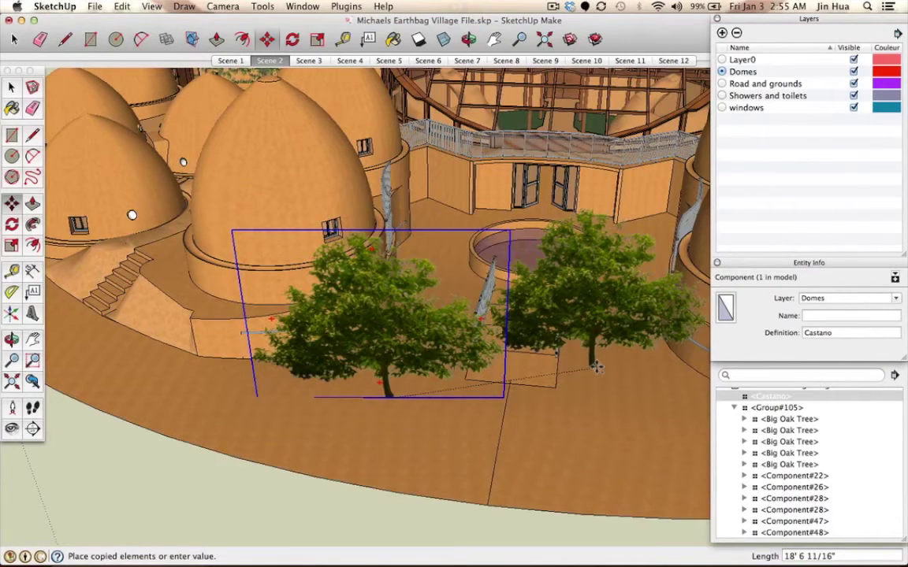
click(596, 366)
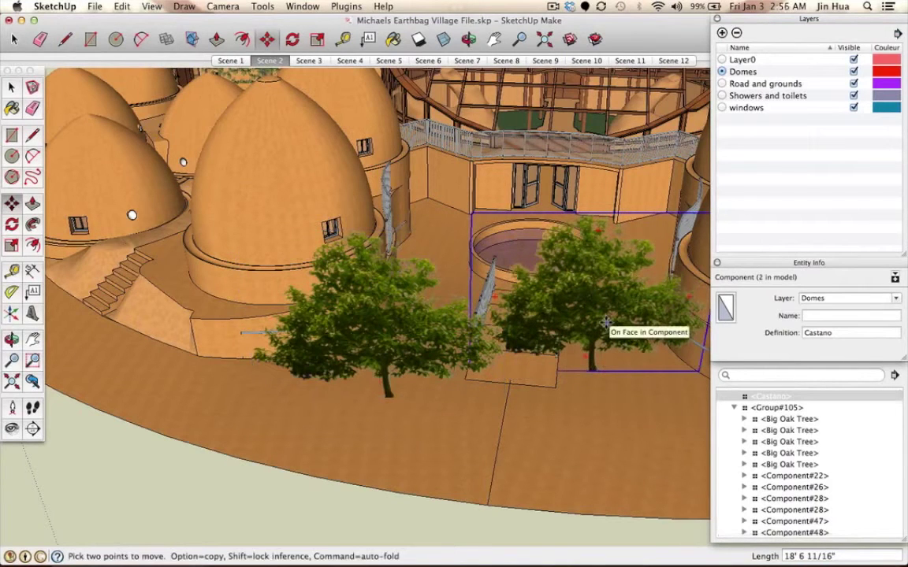
key(o)
mouse_move(487, 335)
mouse_down()
mouse_move(569, 290)
mouse_move(544, 319)
mouse_move(499, 338)
mouse_move(551, 378)
mouse_move(512, 357)
mouse_move(489, 300)
mouse_move(551, 410)
mouse_move(482, 436)
mouse_move(471, 424)
mouse_move(475, 387)
mouse_up()
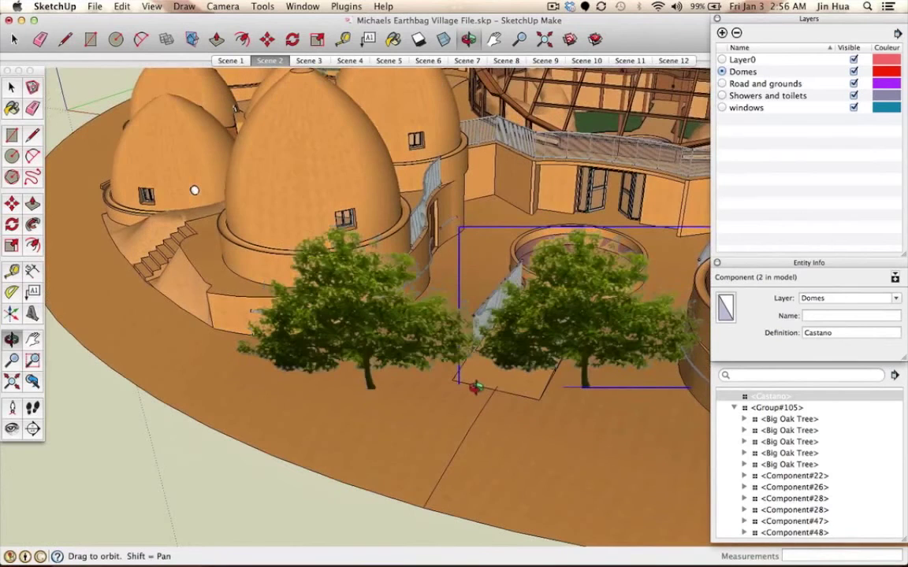
Orbit the view around the domes and select the left Castano tree.
key(space)
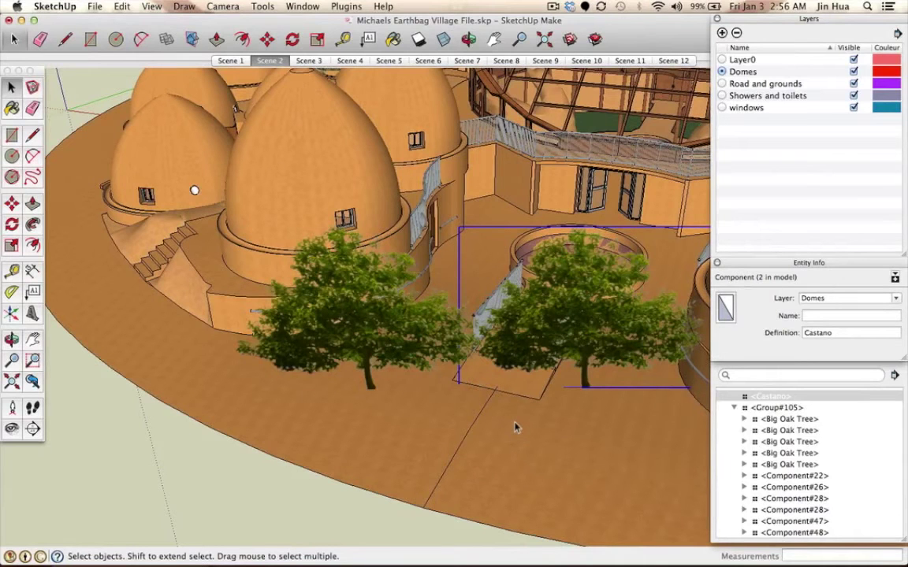
middle_drag(406, 336, 437, 303)
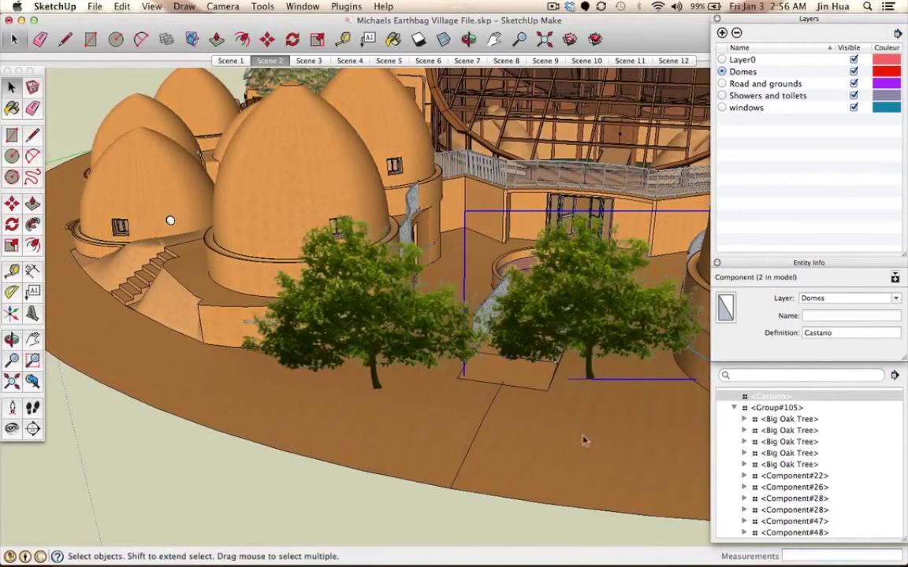
click(347, 272)
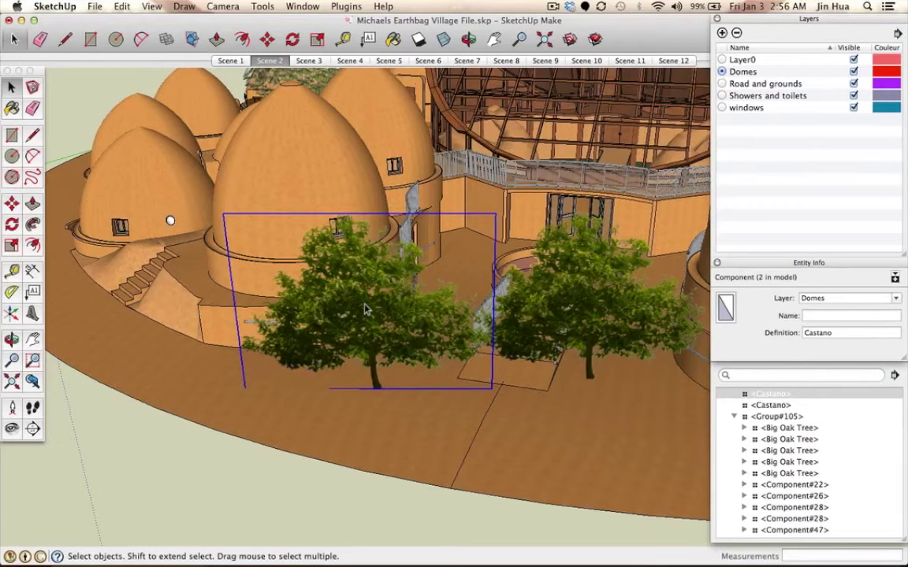
click(248, 6)
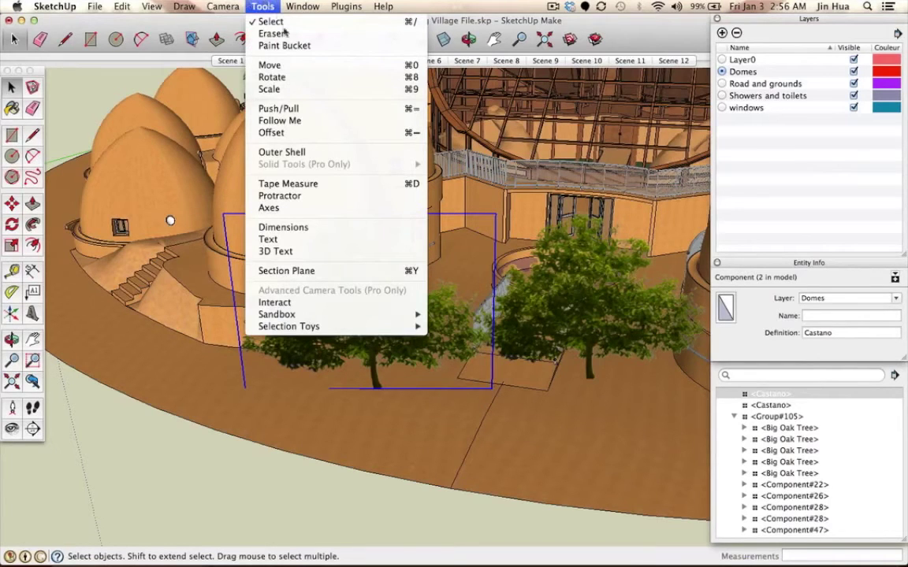
Attach a leader label reading 'Chestnut Tree' above the left tree.
click(289, 240)
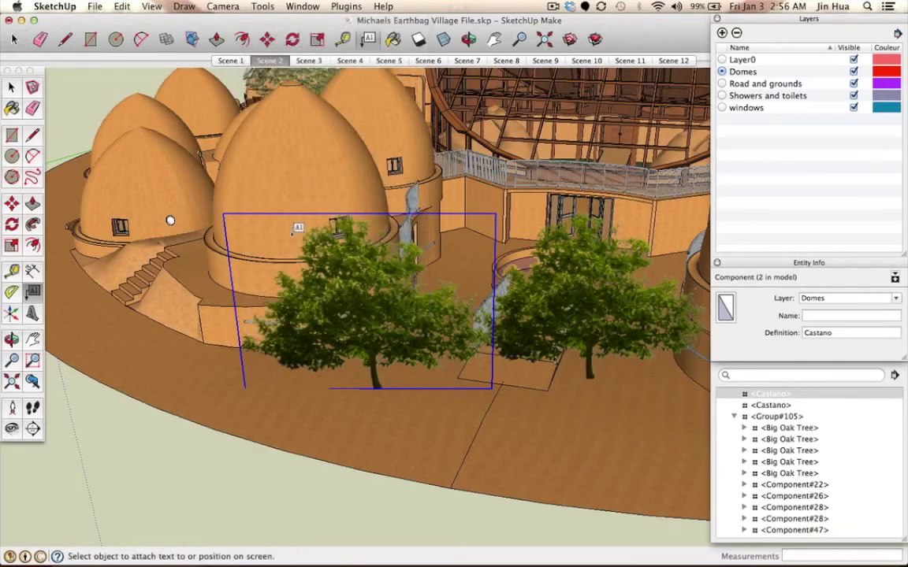
click(336, 233)
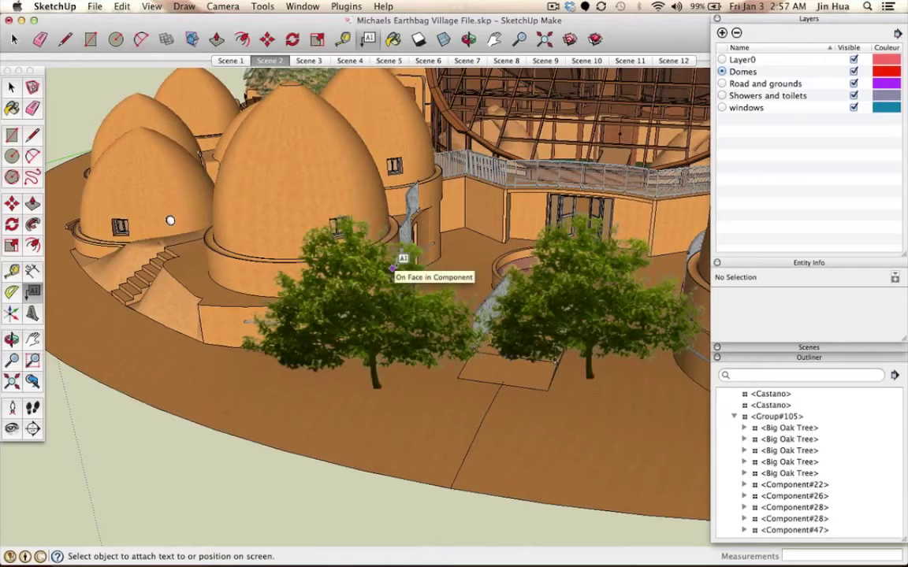
click(391, 267)
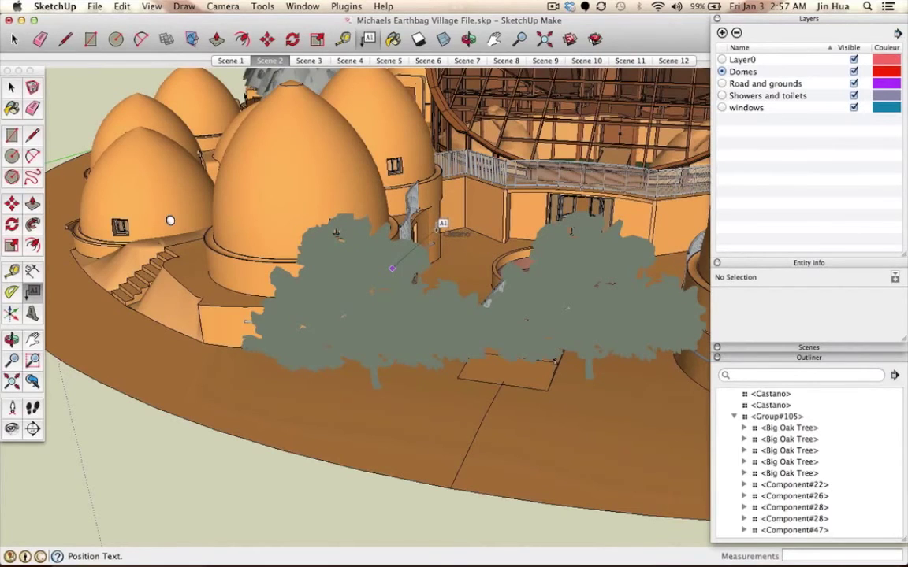
click(441, 227)
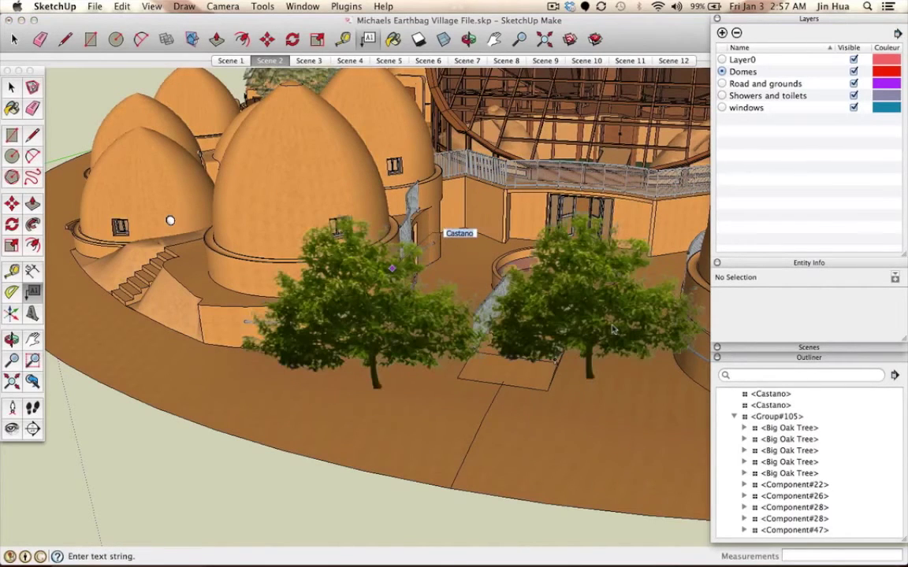
text(Chestnut Tree)
key(Return)
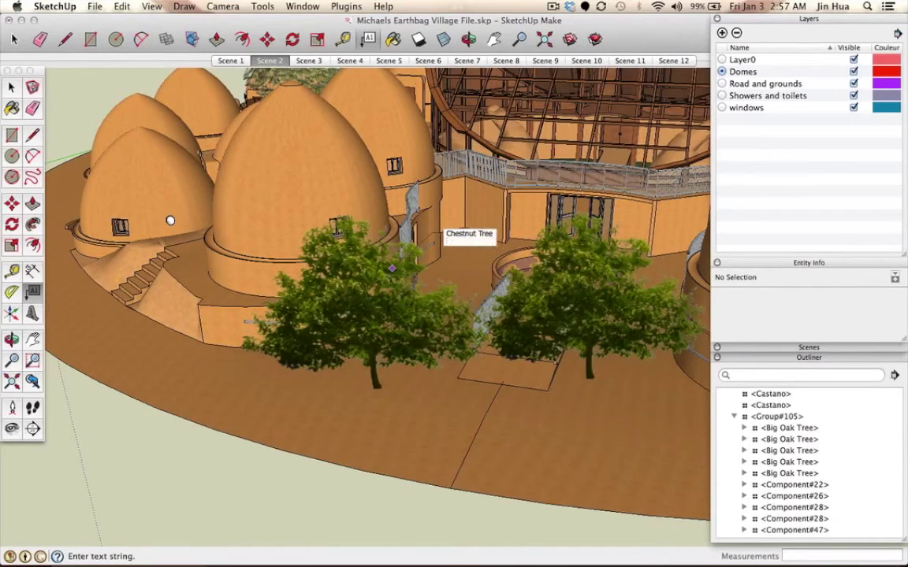
key(BackSpace)
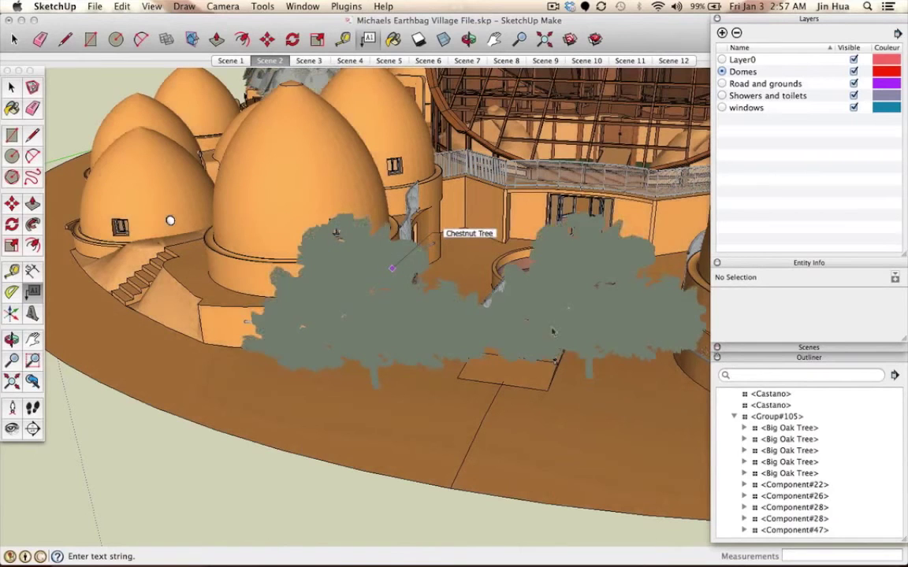
key(Escape)
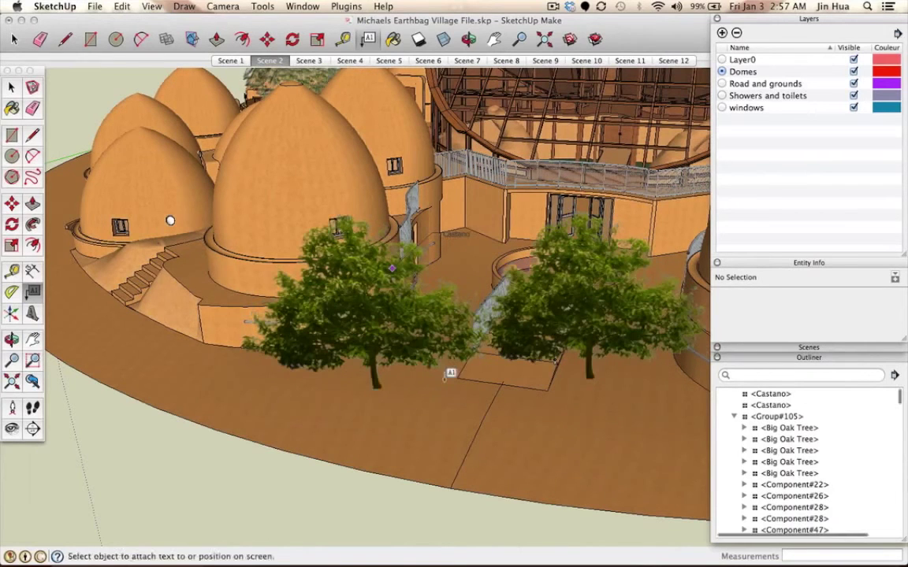
Select the other Castano tree and return to the Text tool.
key(space)
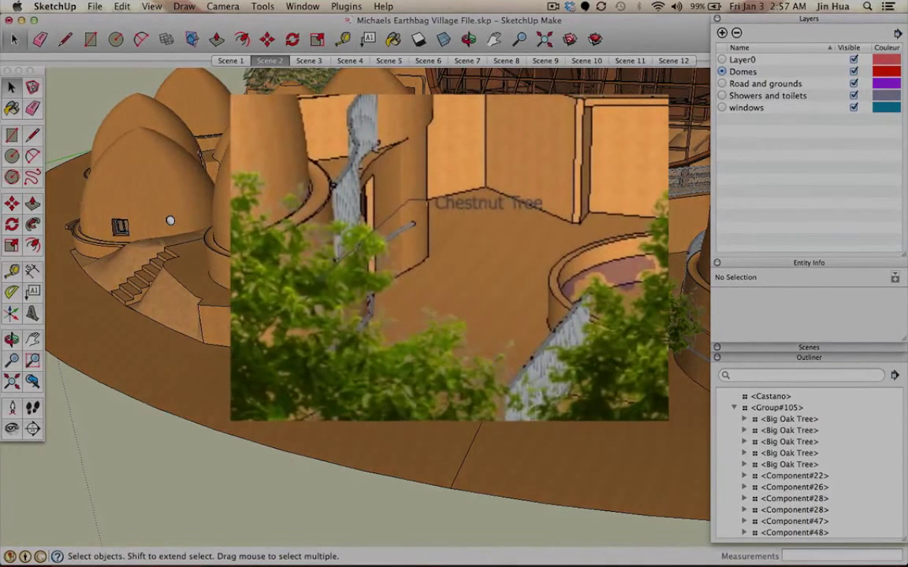
click(771, 396)
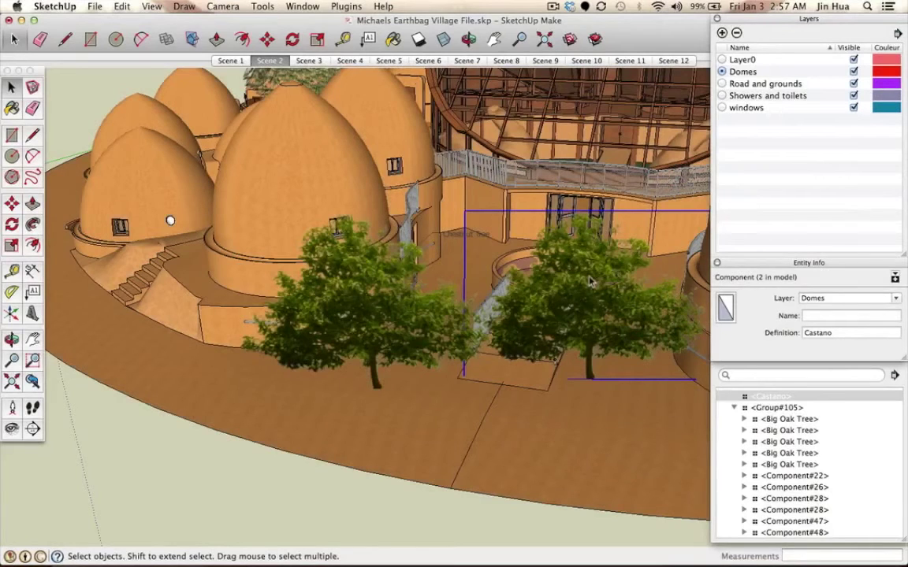
click(32, 292)
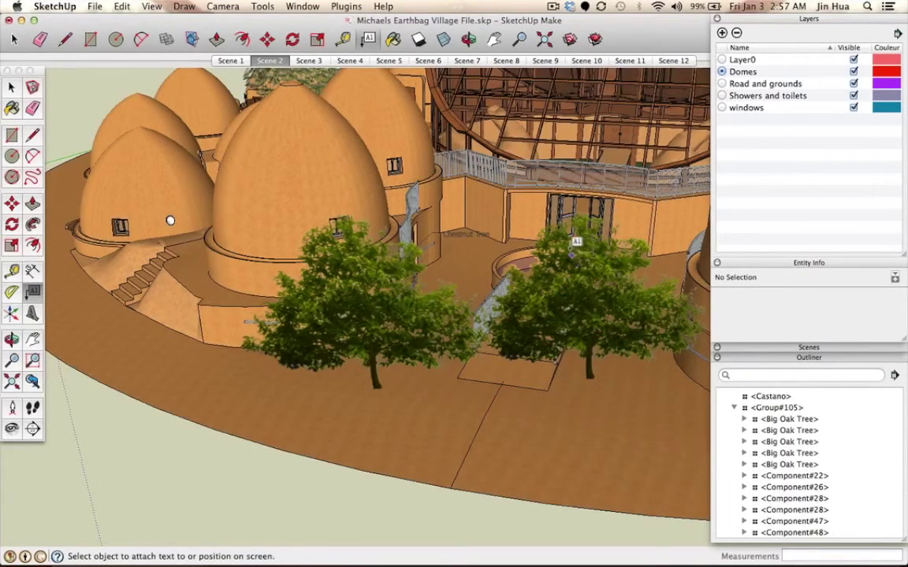
Add an 'Apple Tree' leader label above the right tree, replacing the default Castano text.
click(578, 246)
click(525, 218)
text(Castano)
key(BackSpace)
key(BackSpace)
key(BackSpace)
key(BackSpace)
key(BackSpace)
key(BackSpace)
key(BackSpace)
text(Apple Tree)
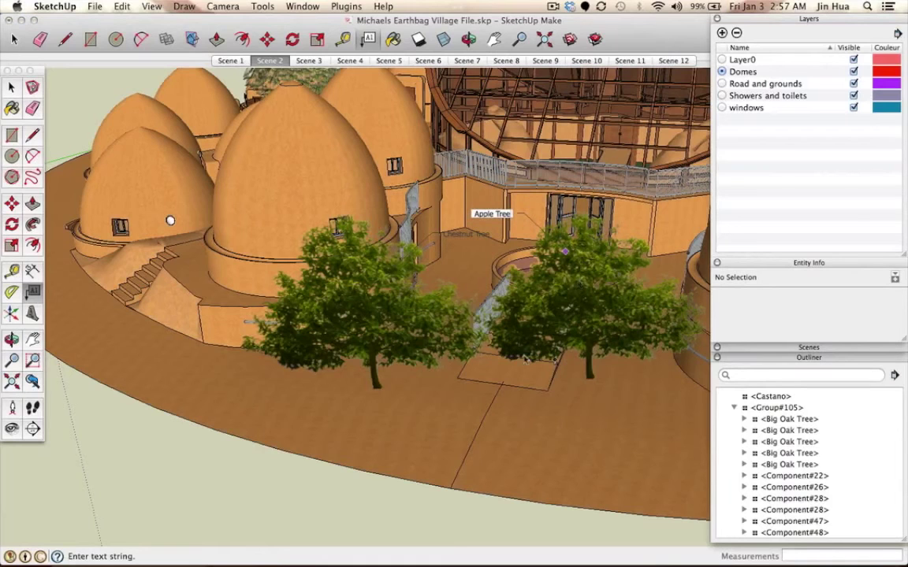
key(Escape)
click(565, 368)
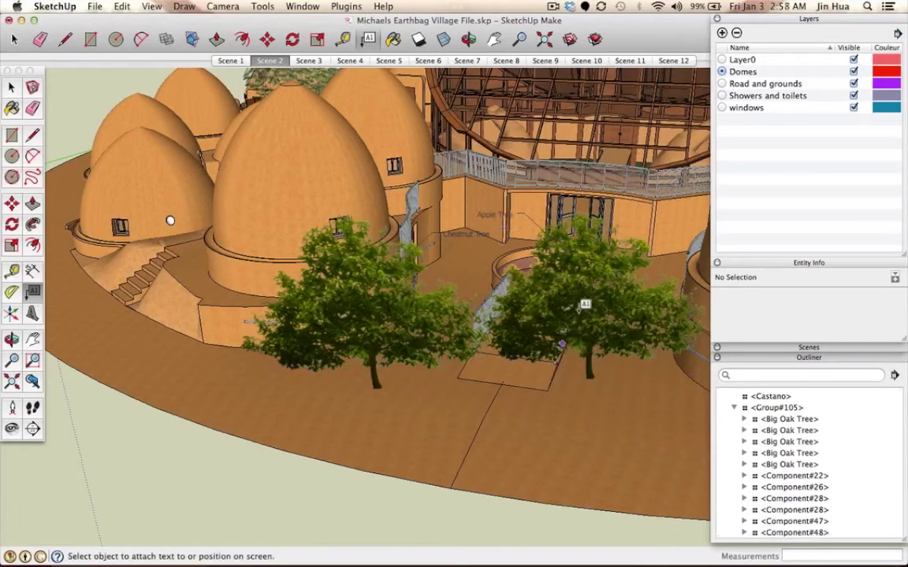
key(space)
click(574, 319)
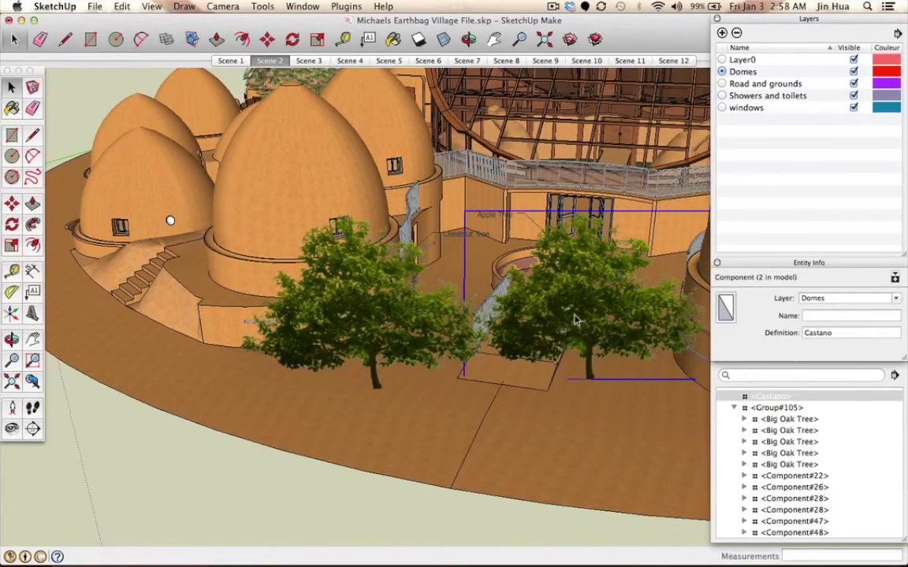
Move the right Castano tree slightly left, nearer the Chestnut Tree.
key(m)
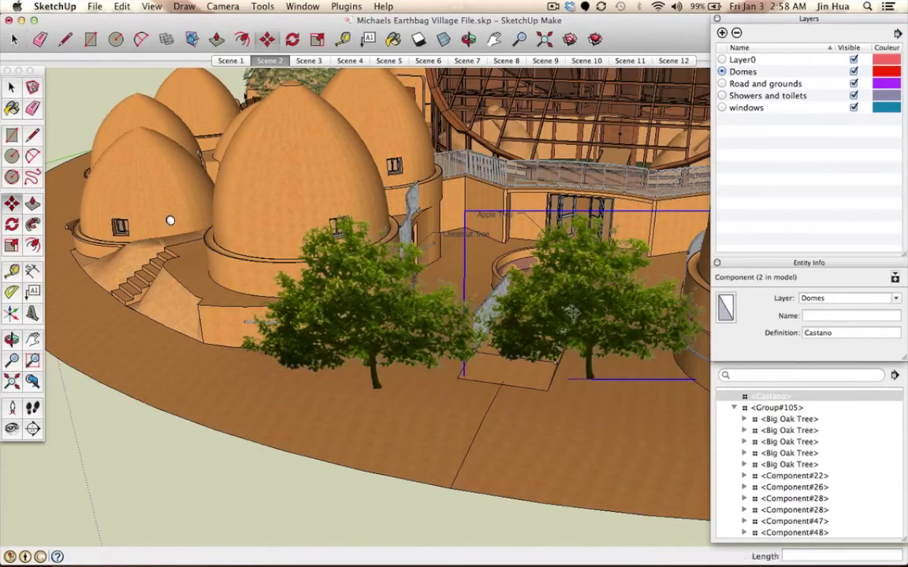
click(593, 381)
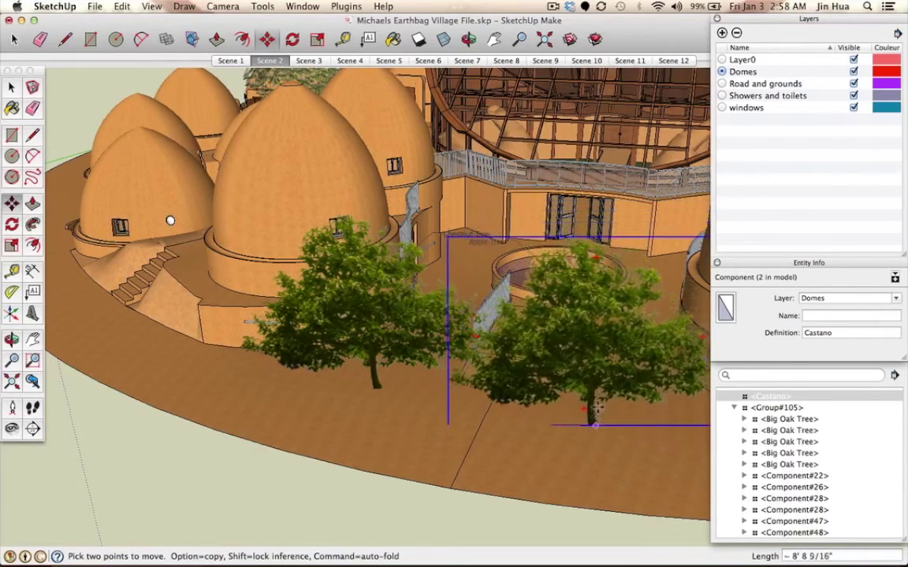
click(587, 373)
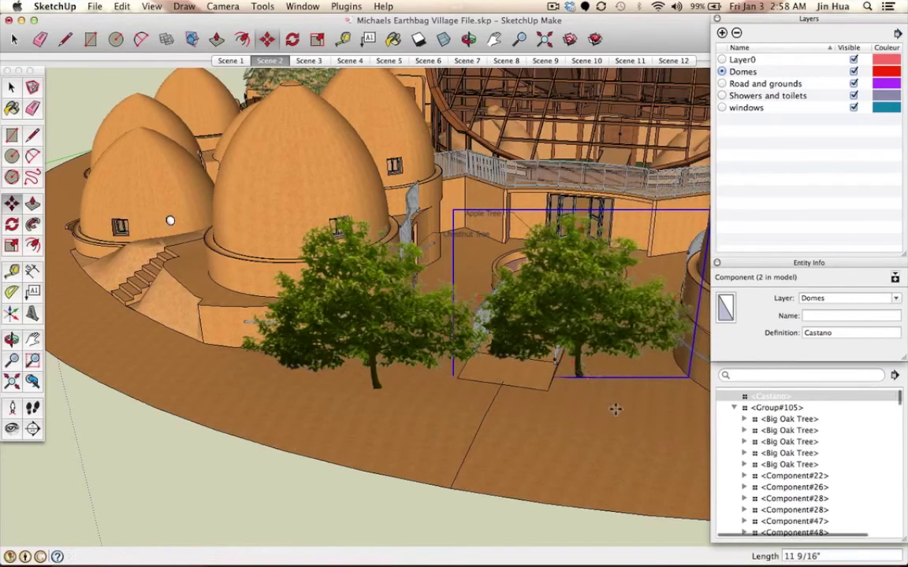
click(581, 372)
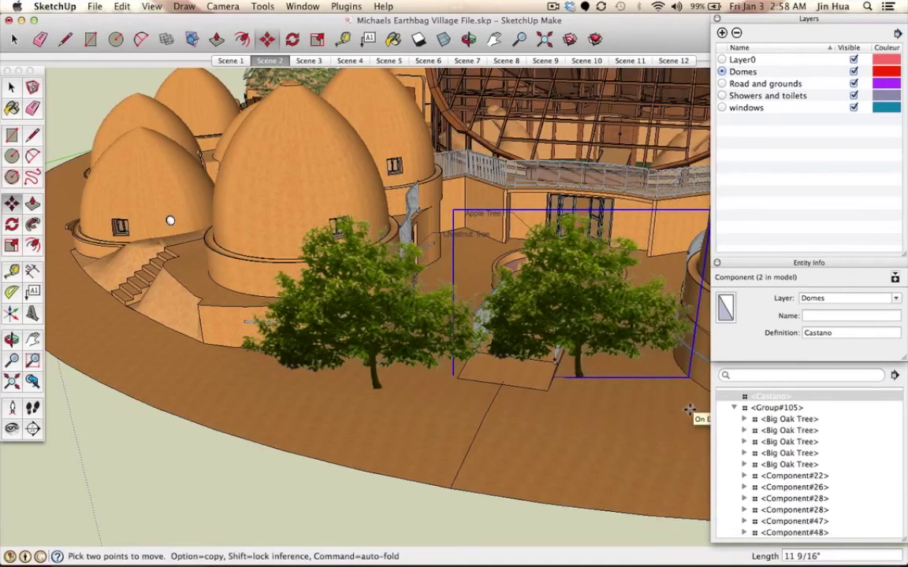
key(space)
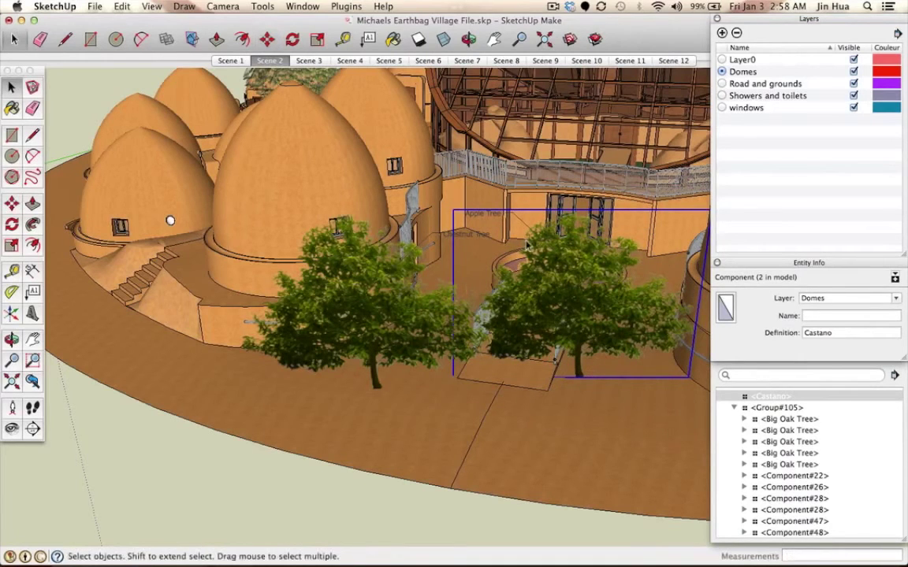
Select both Castano trees, then clear the selection.
click(570, 424)
click(576, 356)
click(297, 266)
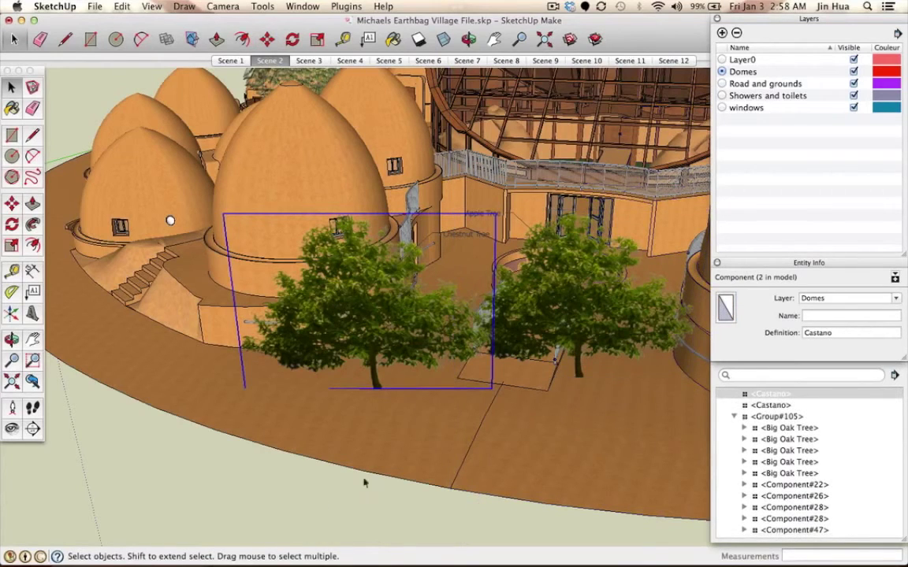
click(250, 500)
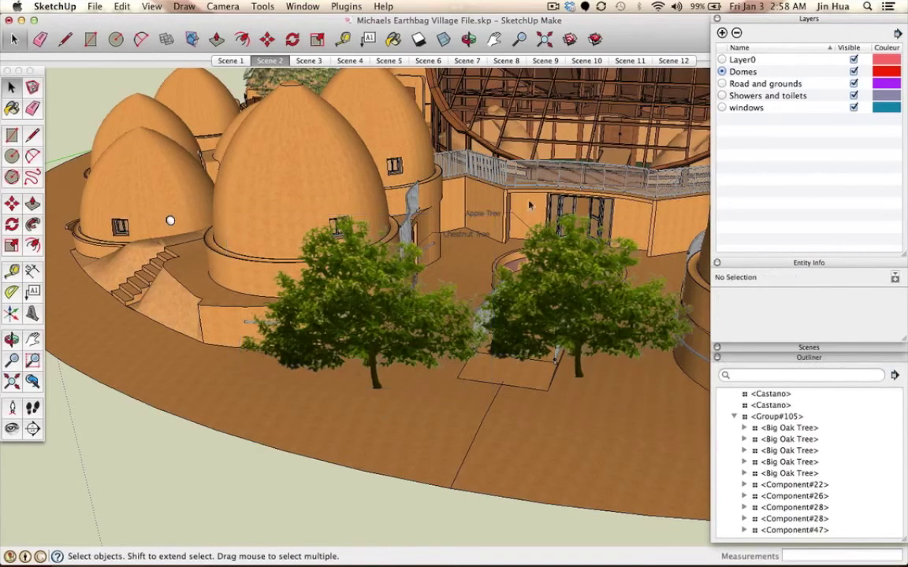
Select the Chestnut Tree and Apple Tree labels together.
click(466, 235)
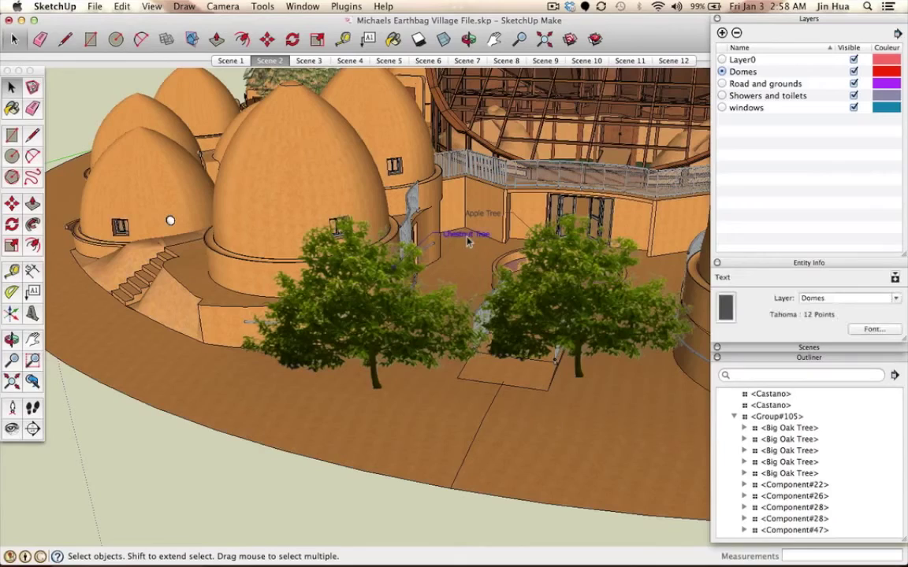
scroll(466, 242, up, 5)
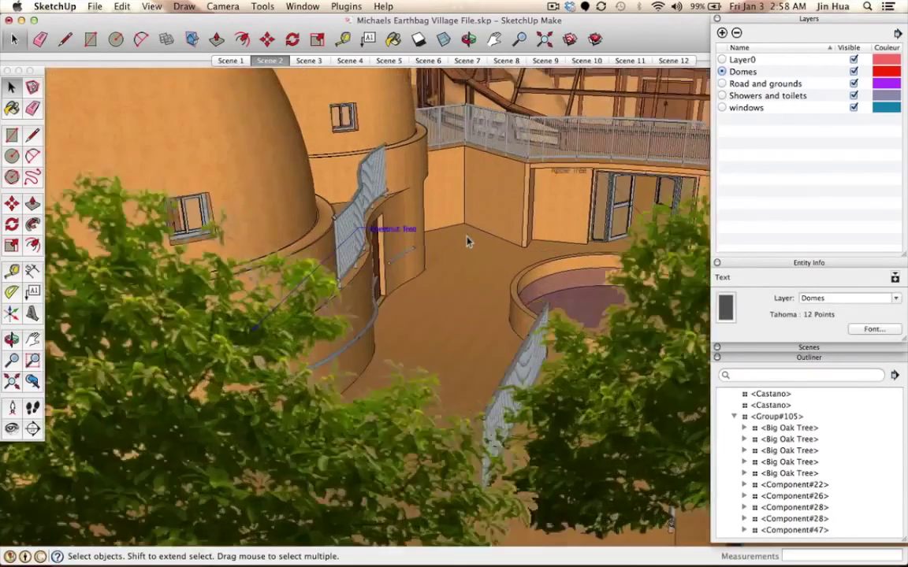
scroll(468, 241, down, 3)
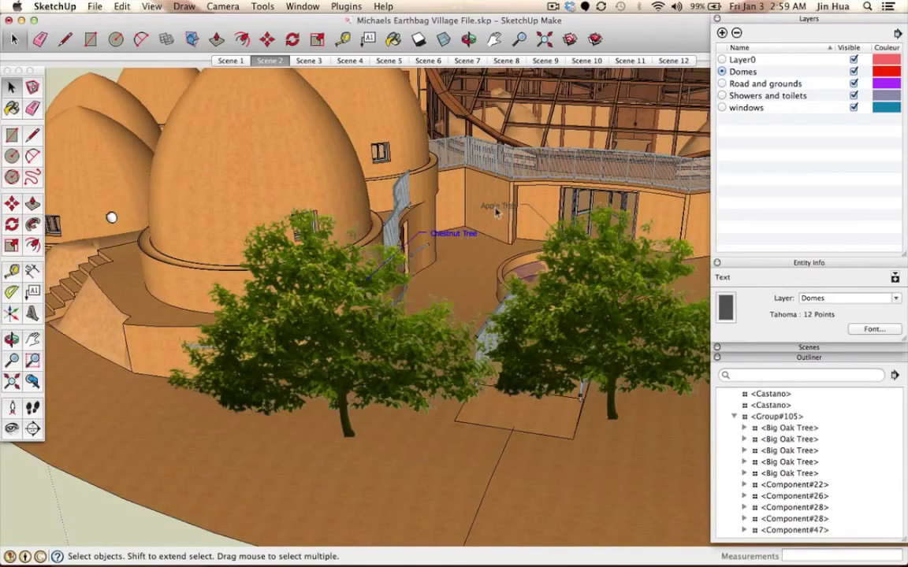
shift+click(495, 210)
shift+click(466, 235)
shift+click(464, 236)
shift+click(496, 209)
shift+click(493, 209)
shift+click(474, 235)
shift+click(474, 237)
Drop the trees from the selection so only the two labels remain.
shift+click(298, 347)
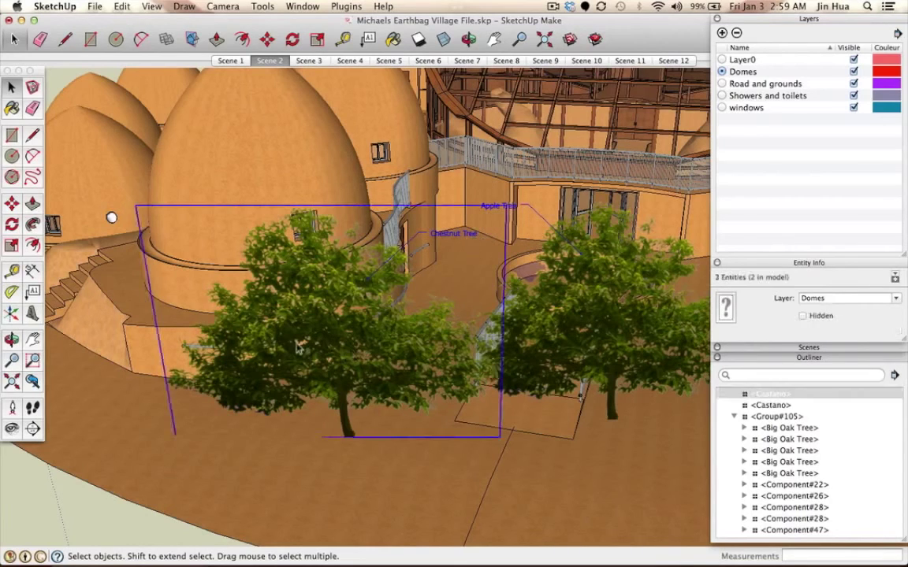
shift+click(307, 354)
shift+click(313, 361)
shift+click(268, 327)
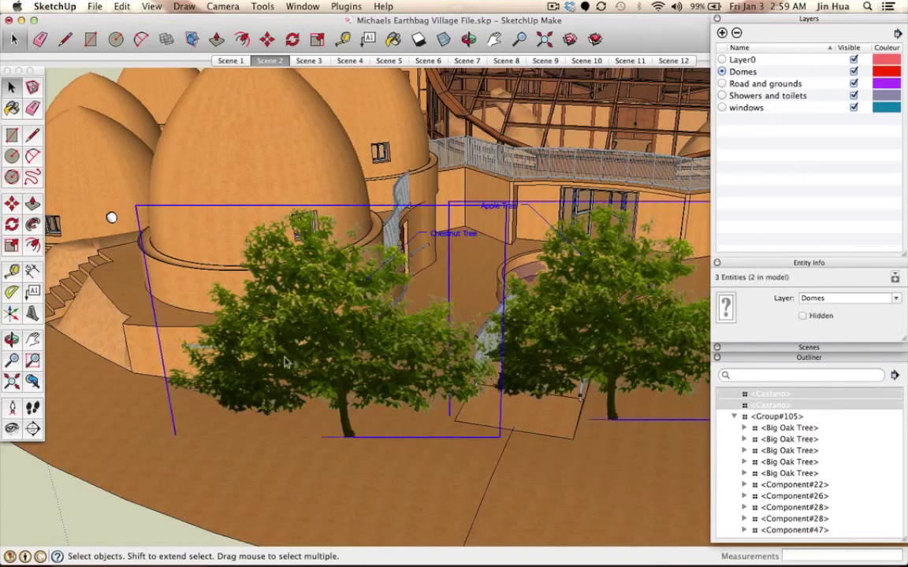
shift+click(538, 290)
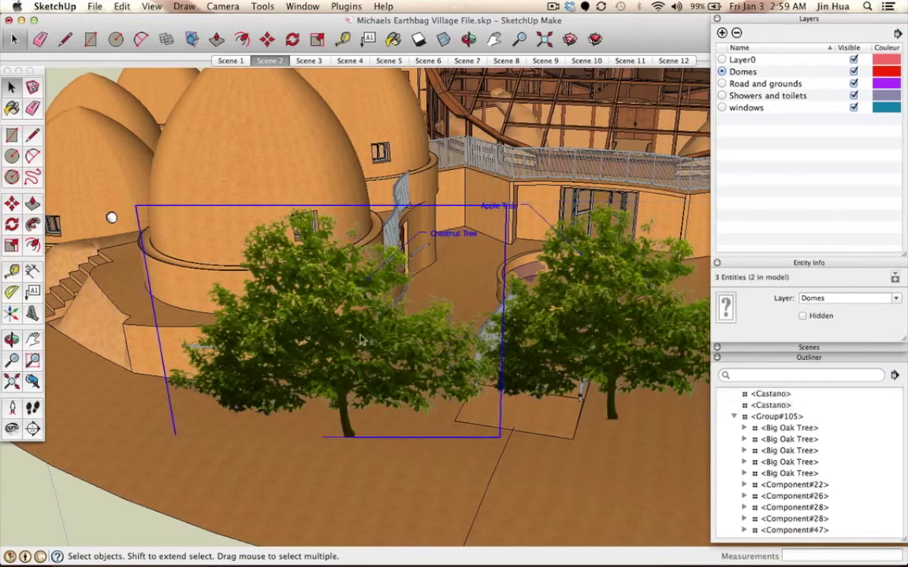
shift+click(445, 315)
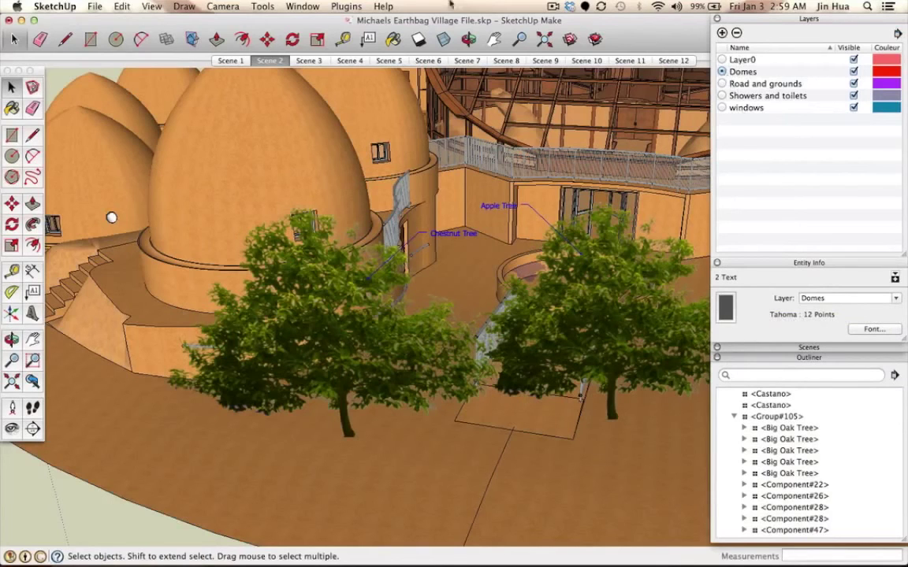
click(318, 6)
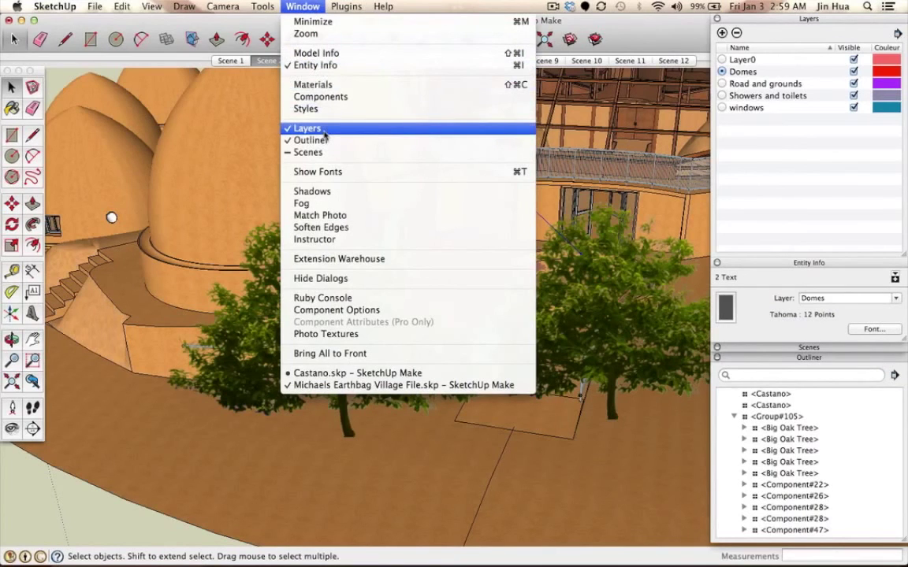
click(756, 148)
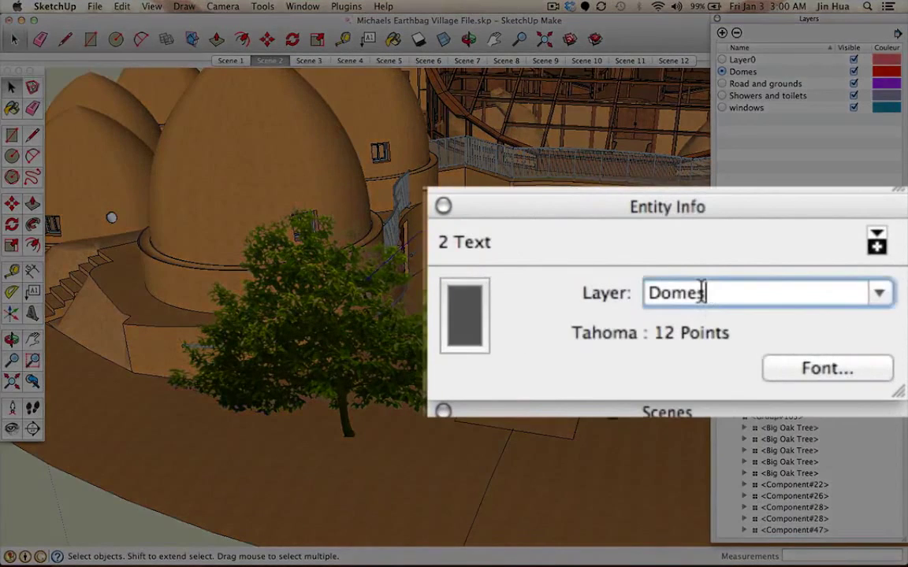
double_click(704, 292)
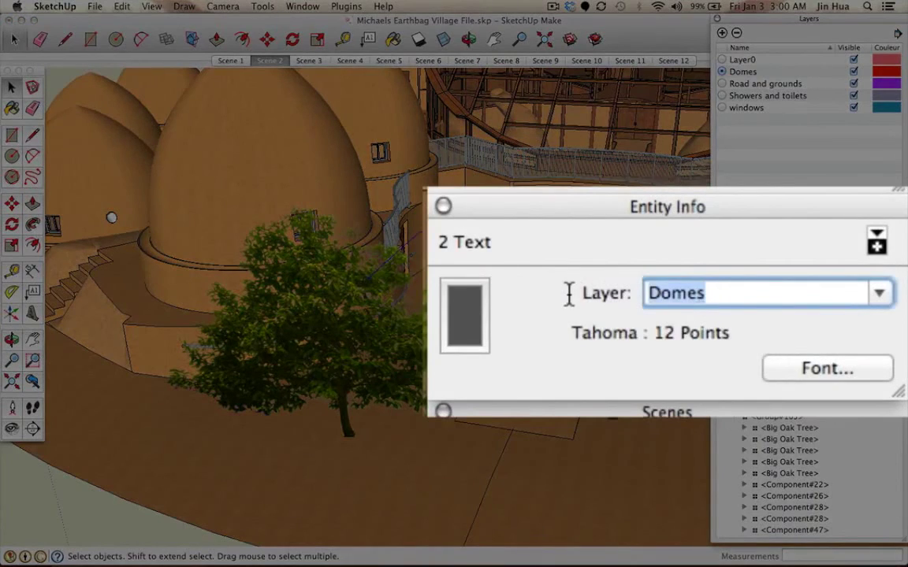
text(Layers)
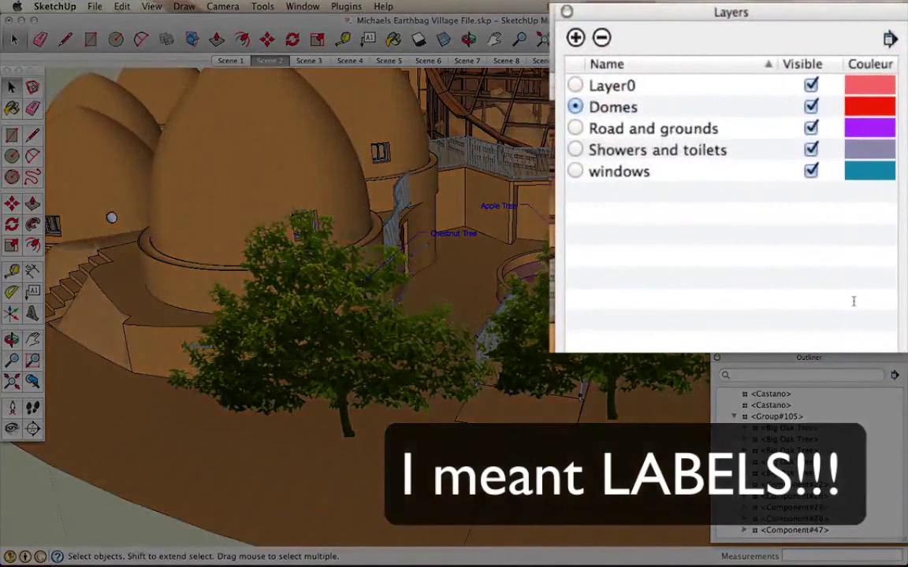
Create layer 'Labels' and set both labels' Entity Info layer to Labels.
click(574, 38)
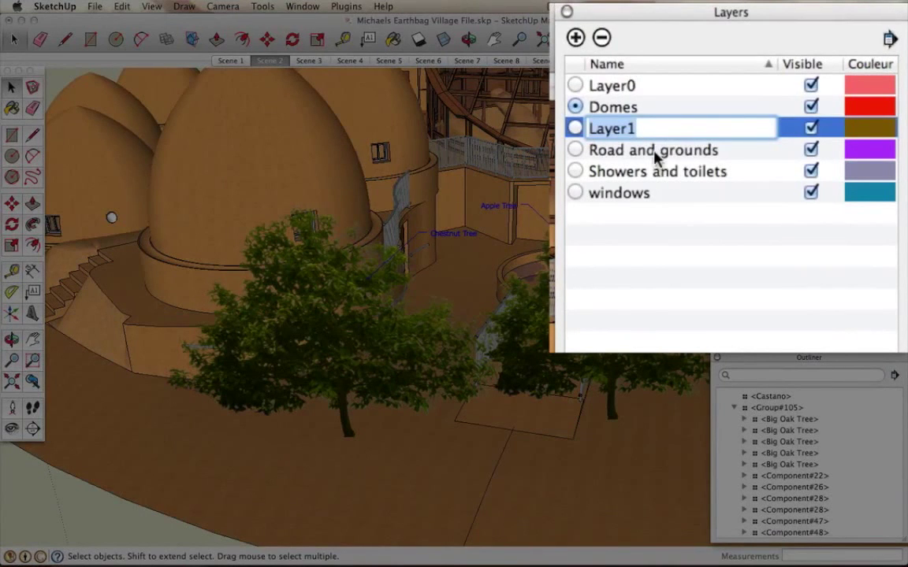
text(Labels)
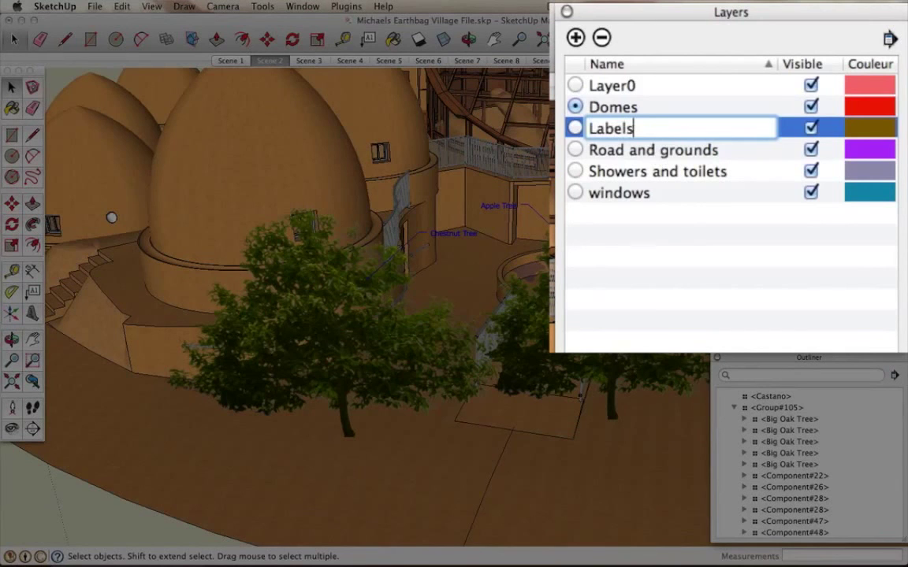
key(Return)
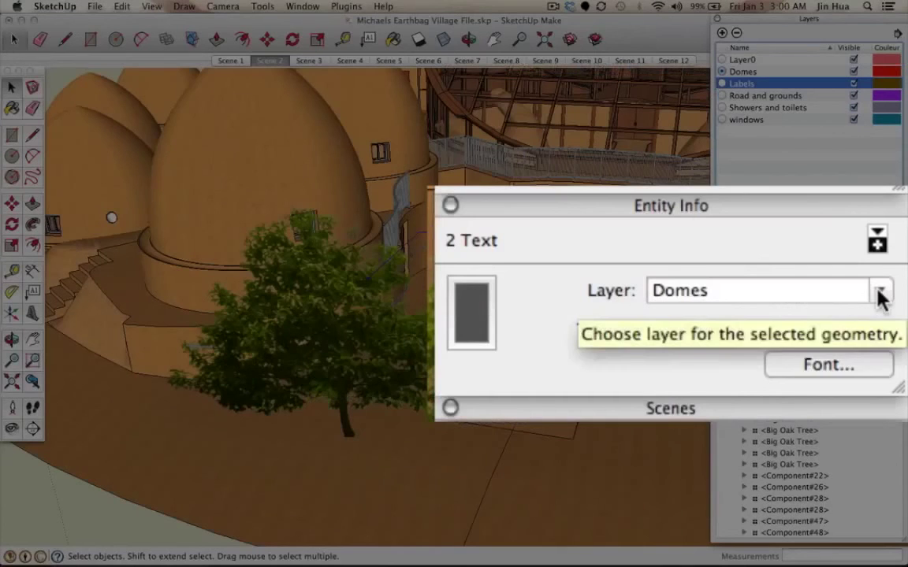
click(895, 298)
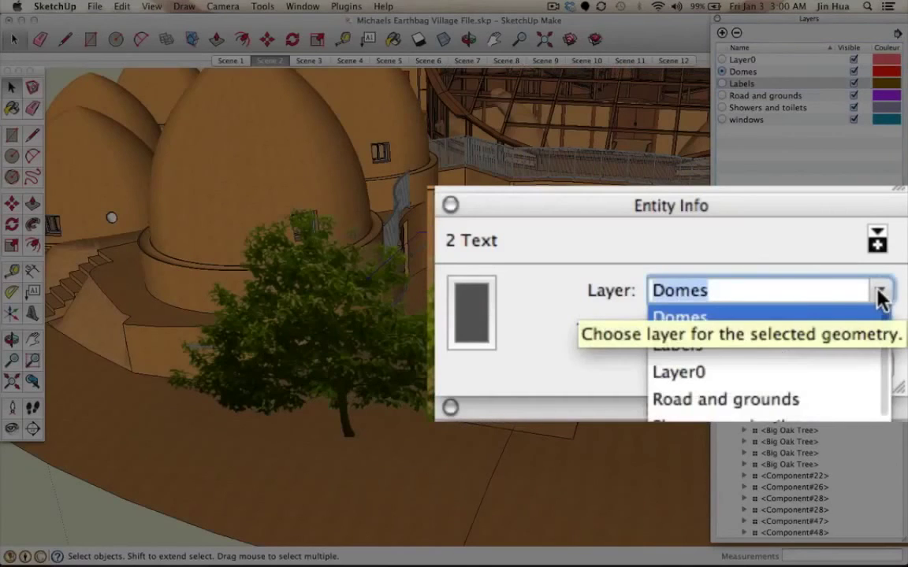
click(703, 347)
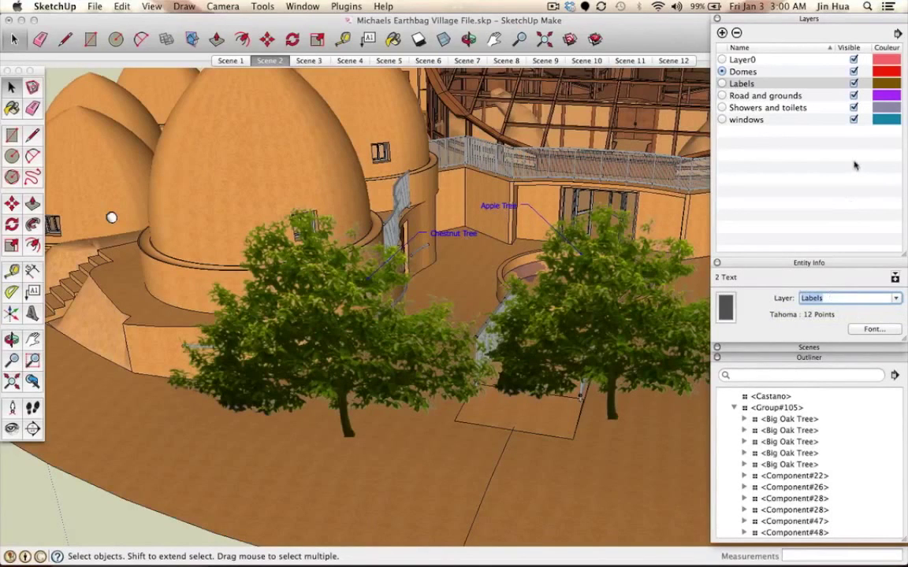
Hide and reshow the Labels layer twice, leaving both tree labels visible, then zoom out to the whole village.
click(854, 83)
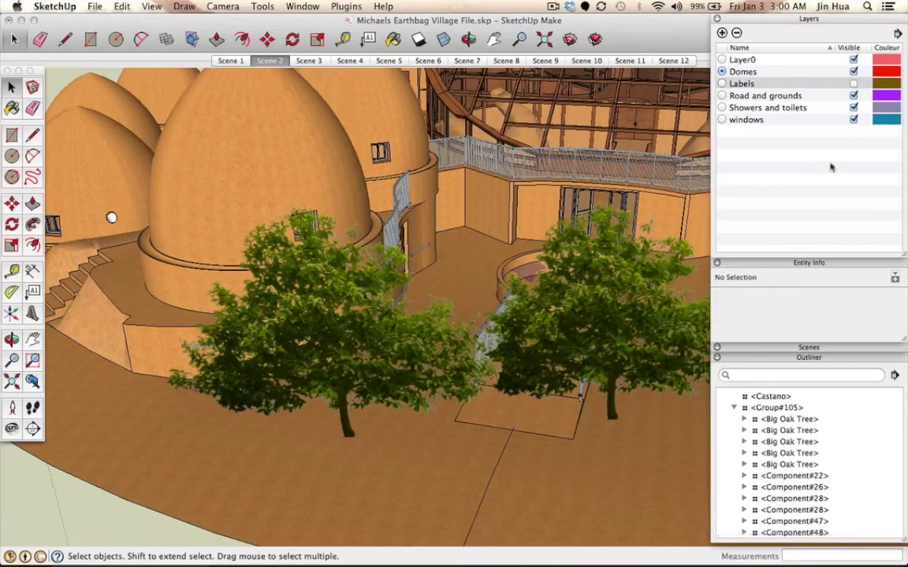
click(853, 83)
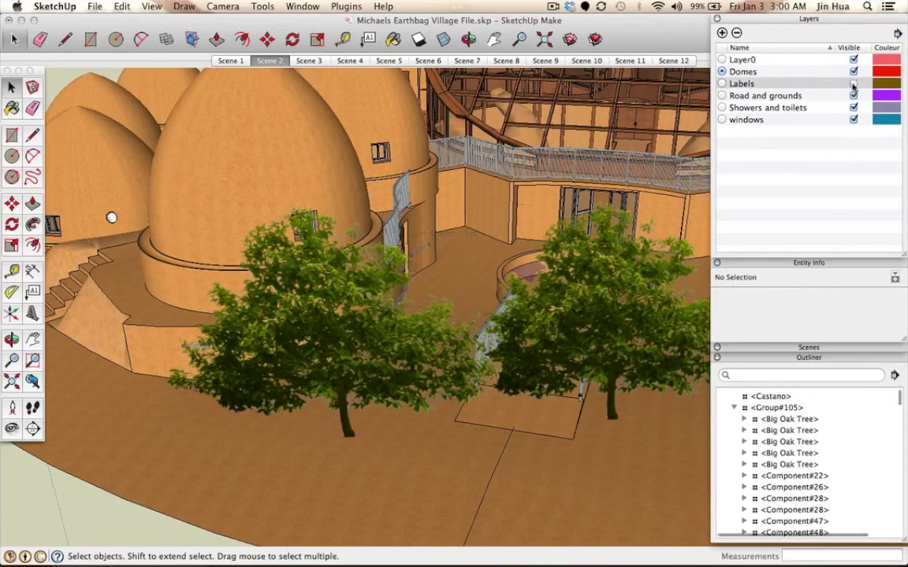
click(853, 84)
click(853, 84)
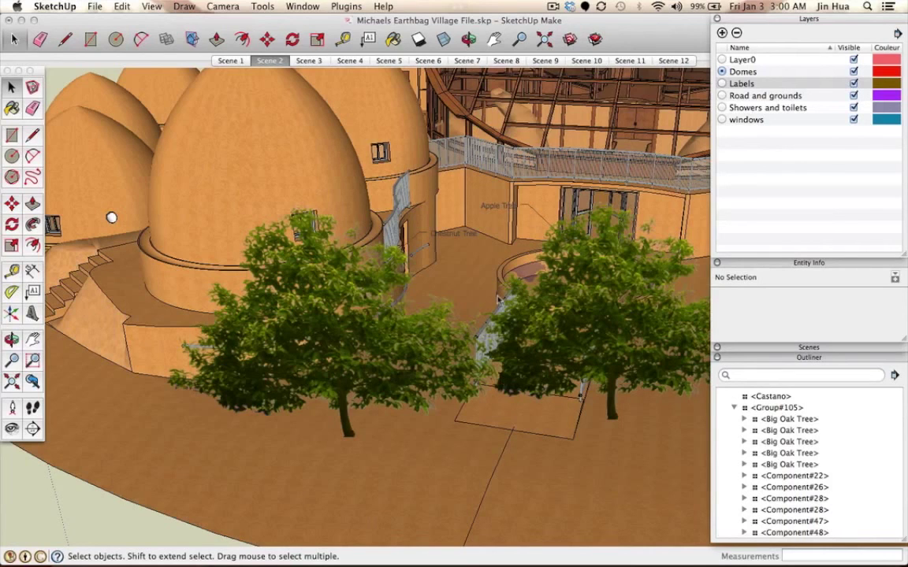
scroll(498, 299, down, 3)
middle_drag(498, 300, 476, 298)
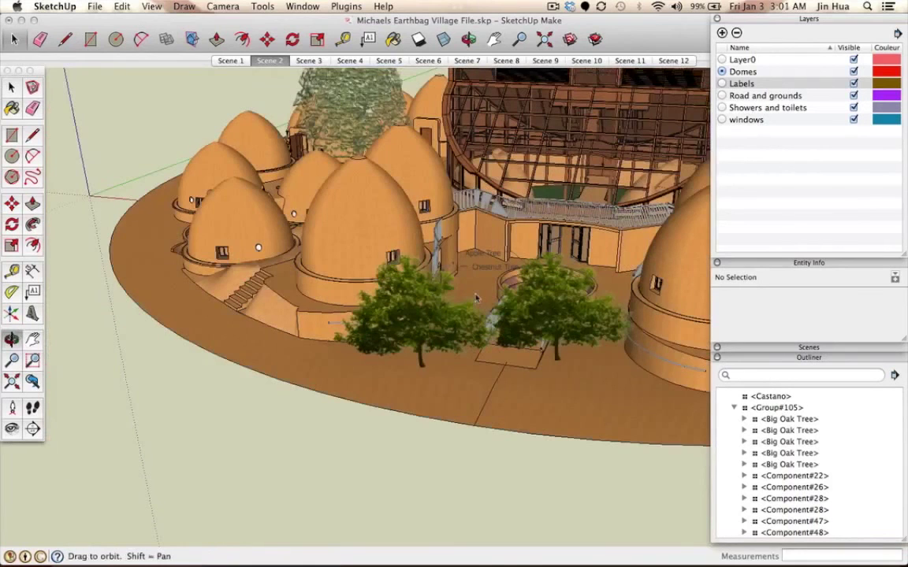